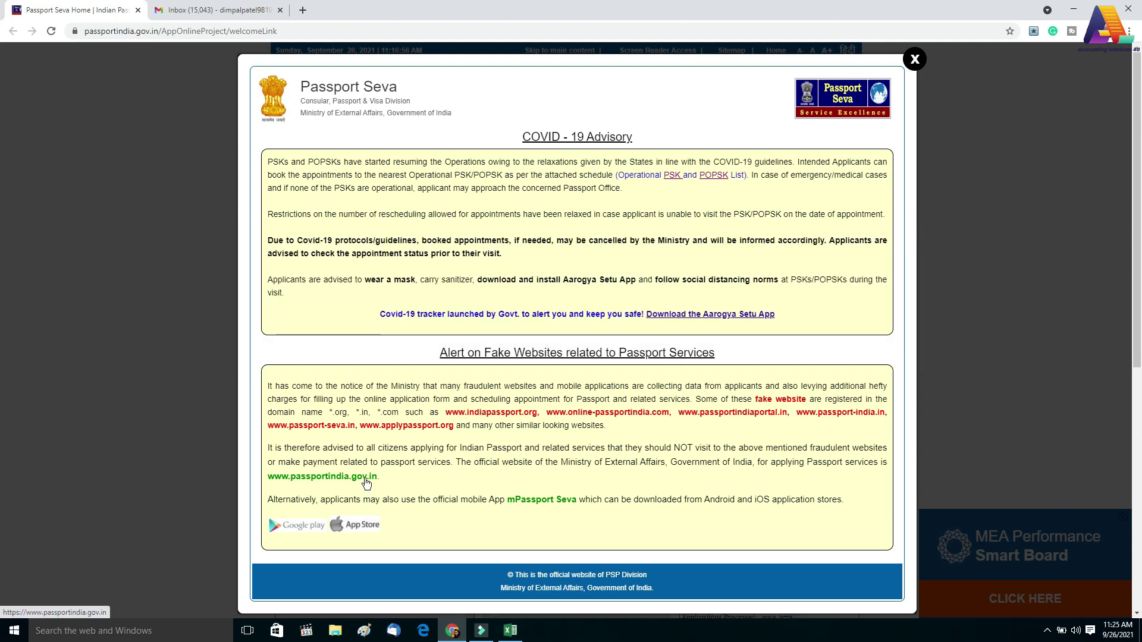
Go from the official Passport Seva home page to the New User Registration form
click(364, 484)
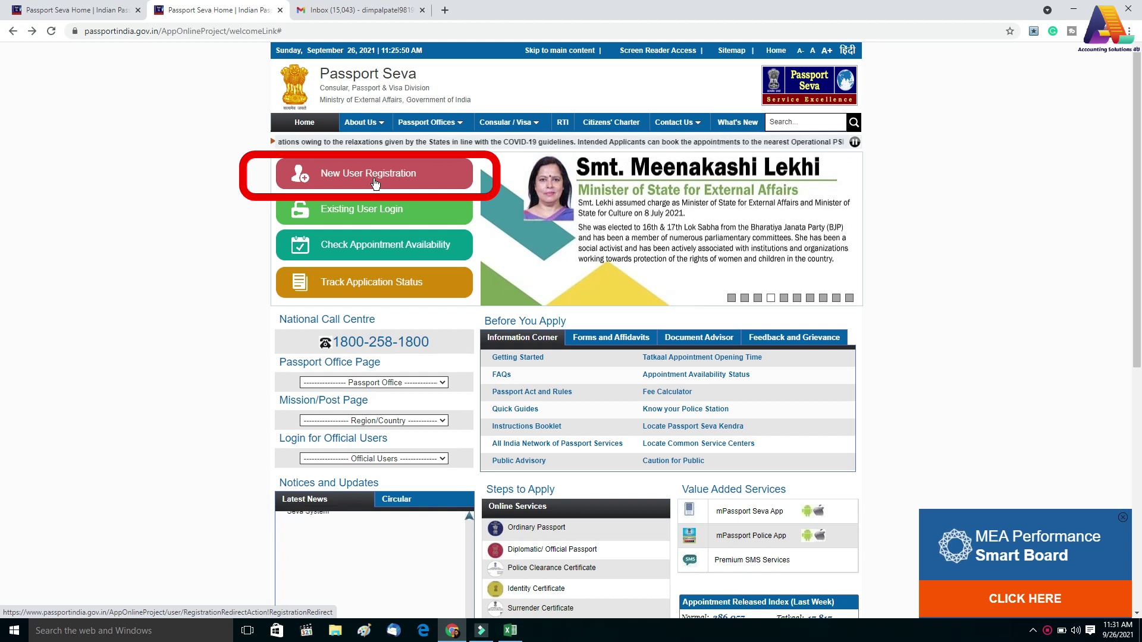
click(342, 177)
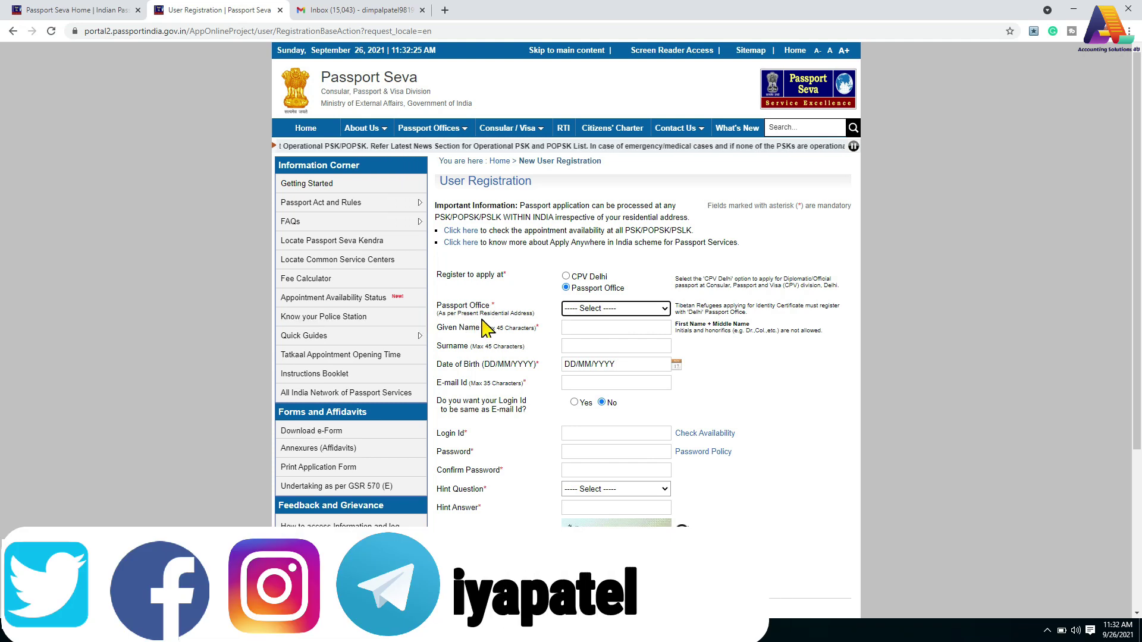
Select Ahmedabad as the passport office and fill in the applicant's name, birth date and e-mail
click(603, 310)
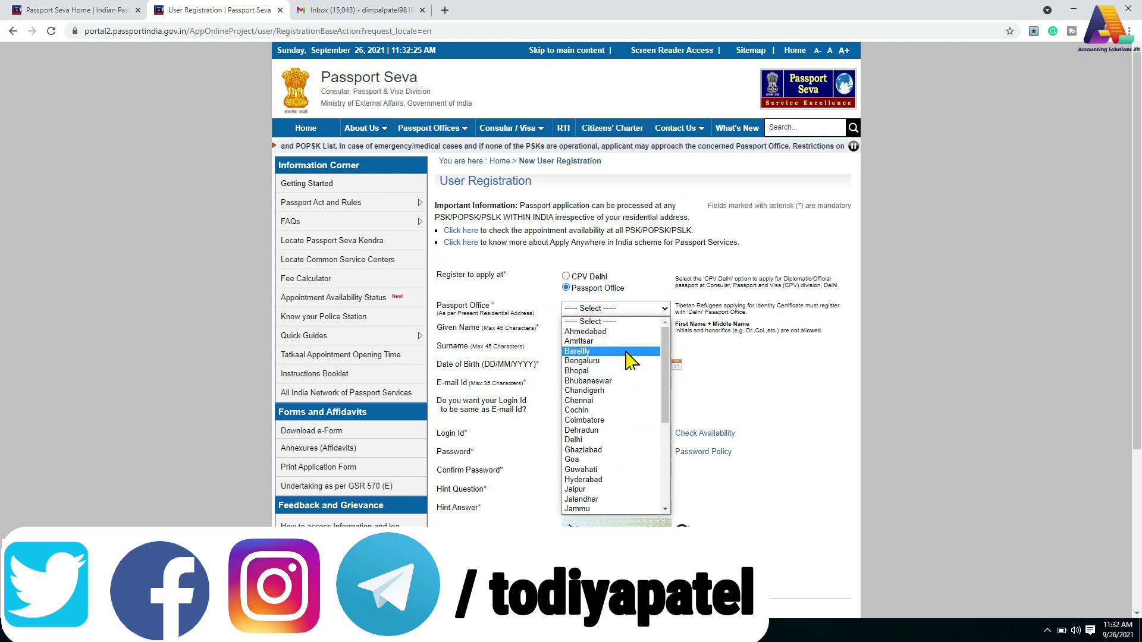
click(614, 332)
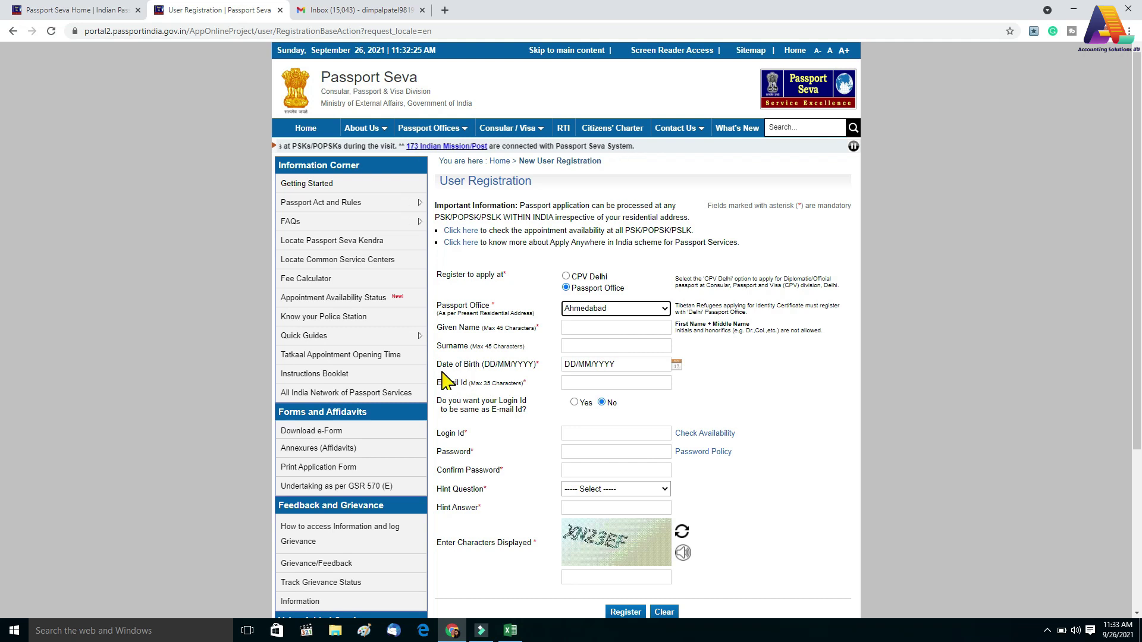
click(675, 364)
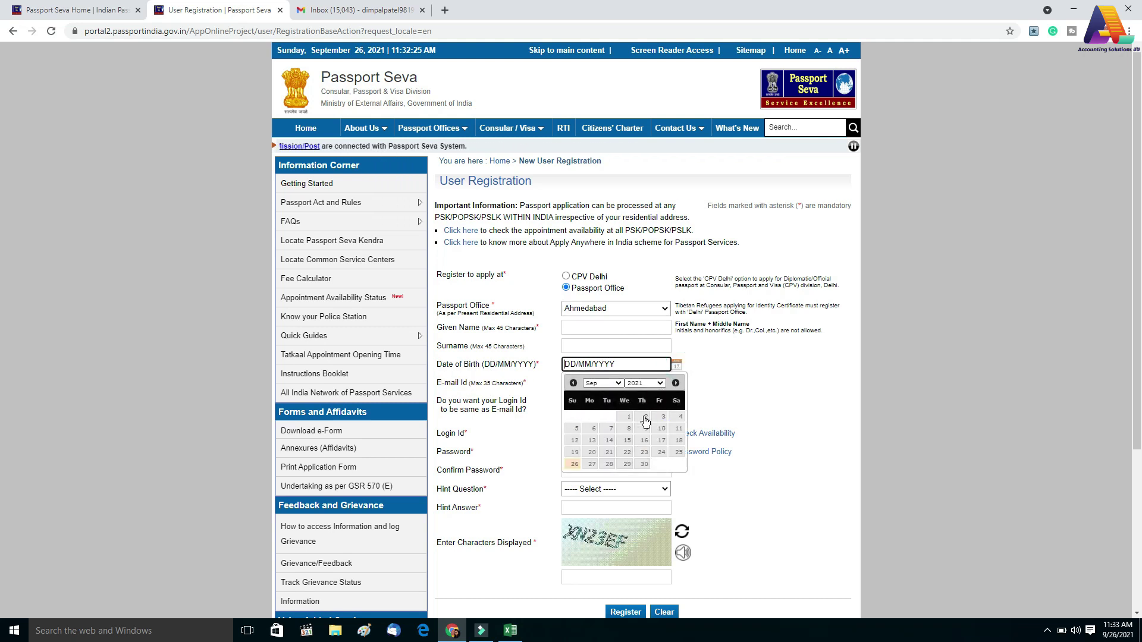
click(720, 387)
scroll(595, 363, down, 1)
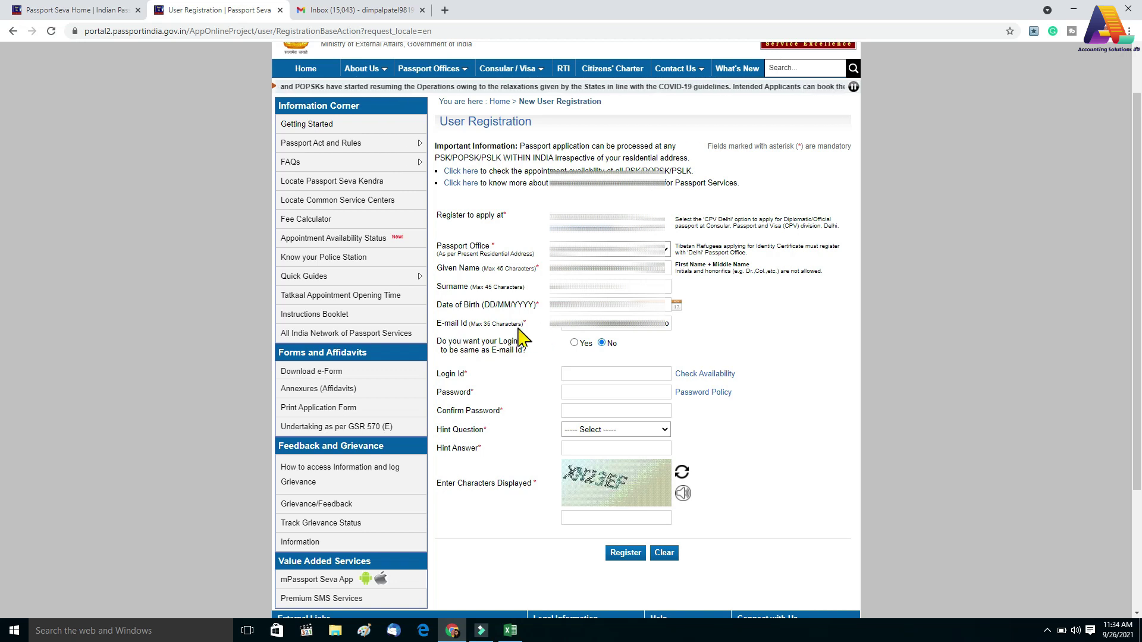
Use the e-mail address as login ID and set a password that meets the password rules
click(575, 343)
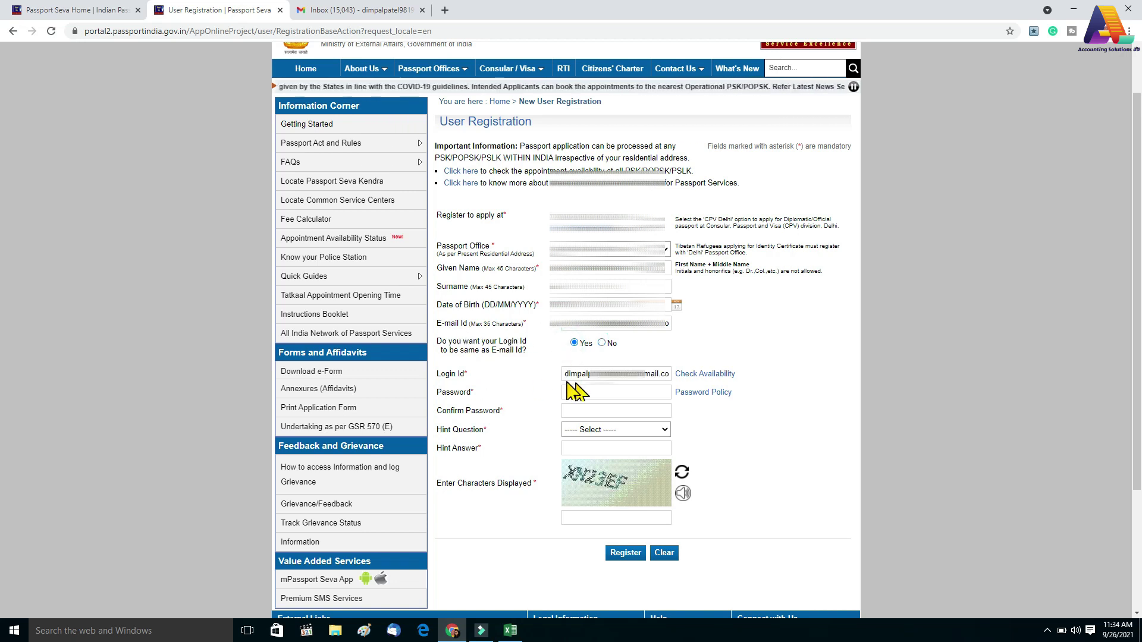
scroll(485, 357, down, 1)
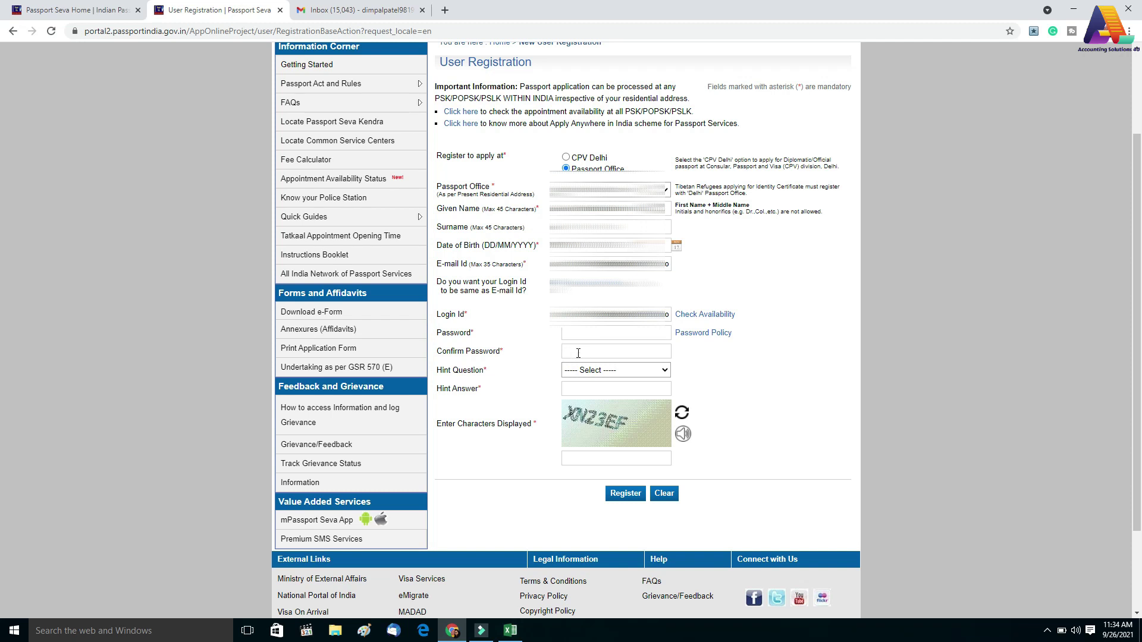
click(697, 333)
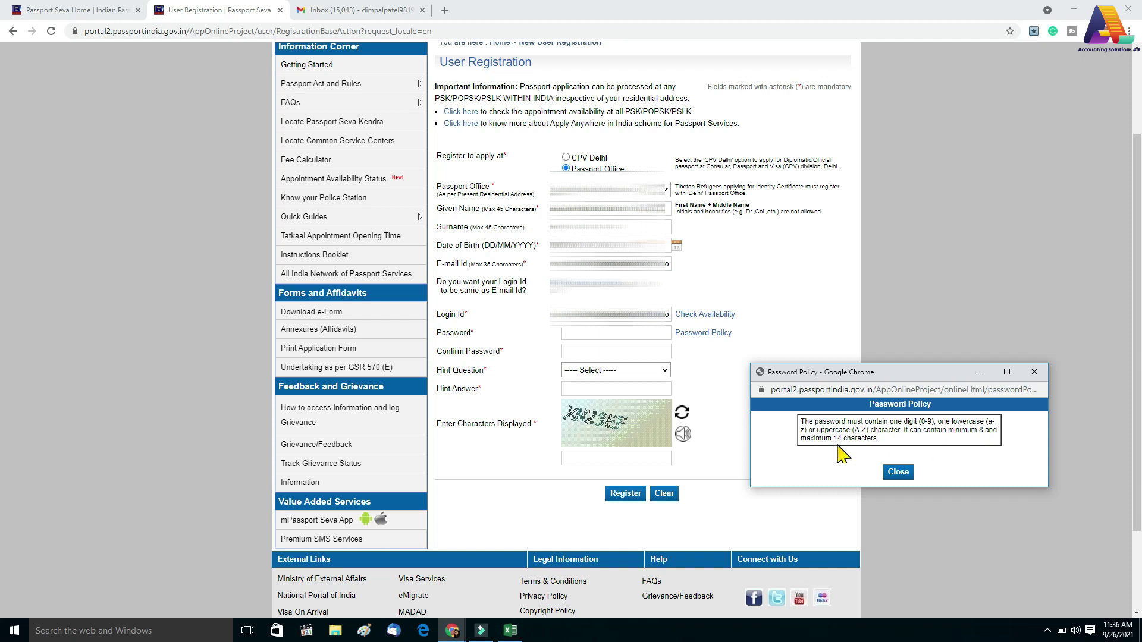
click(896, 473)
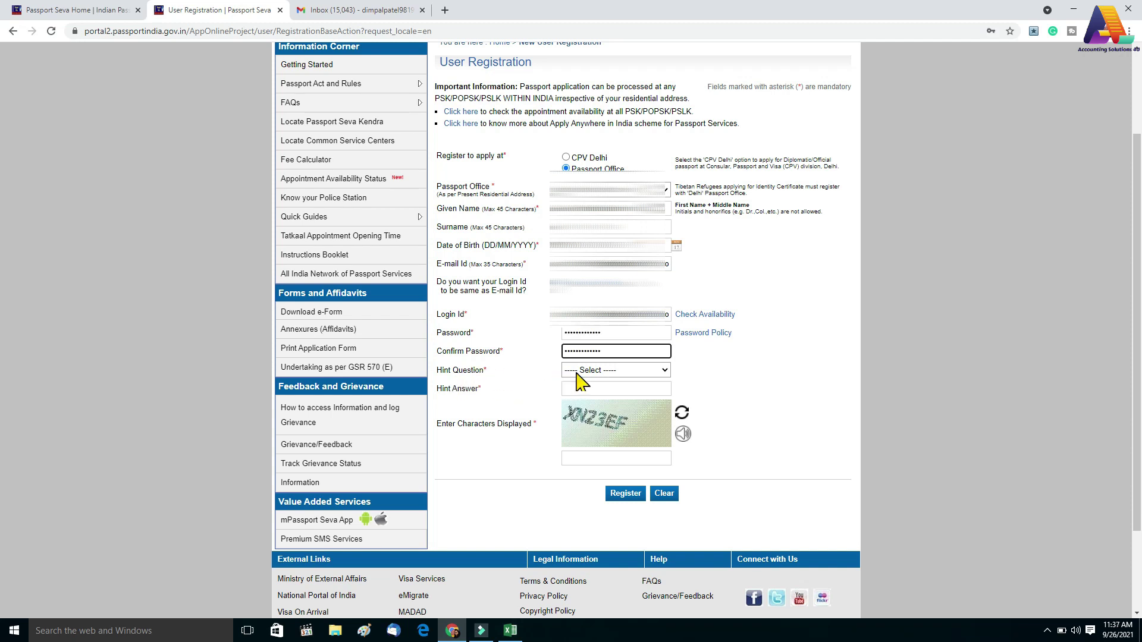
Choose Birth City as the hint question, answer it, enter the captcha and register
click(584, 370)
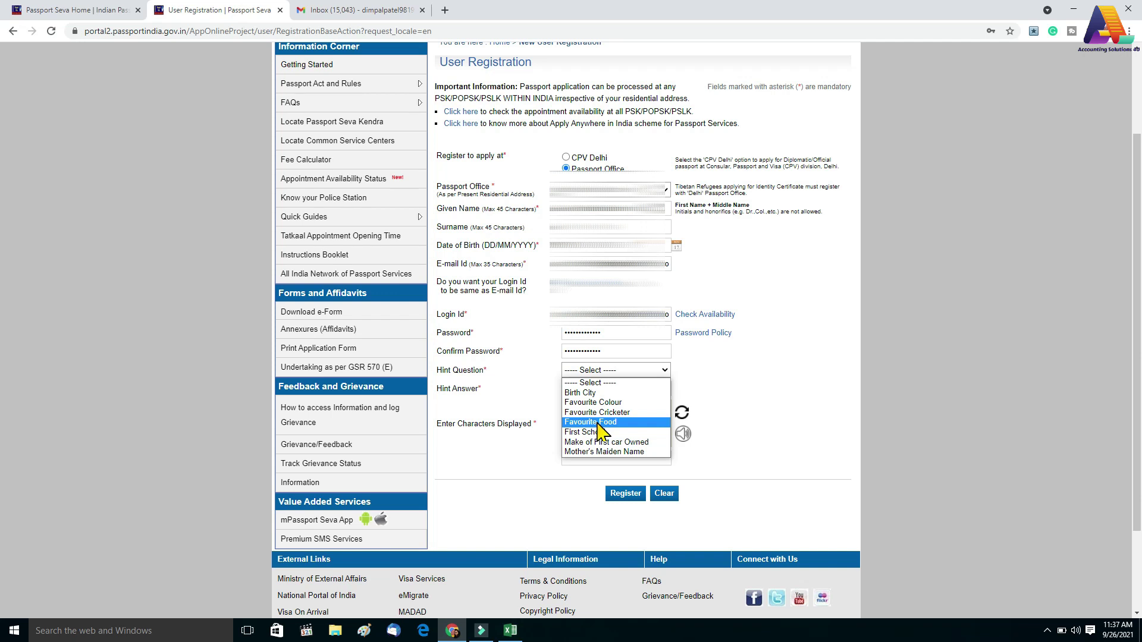
click(598, 394)
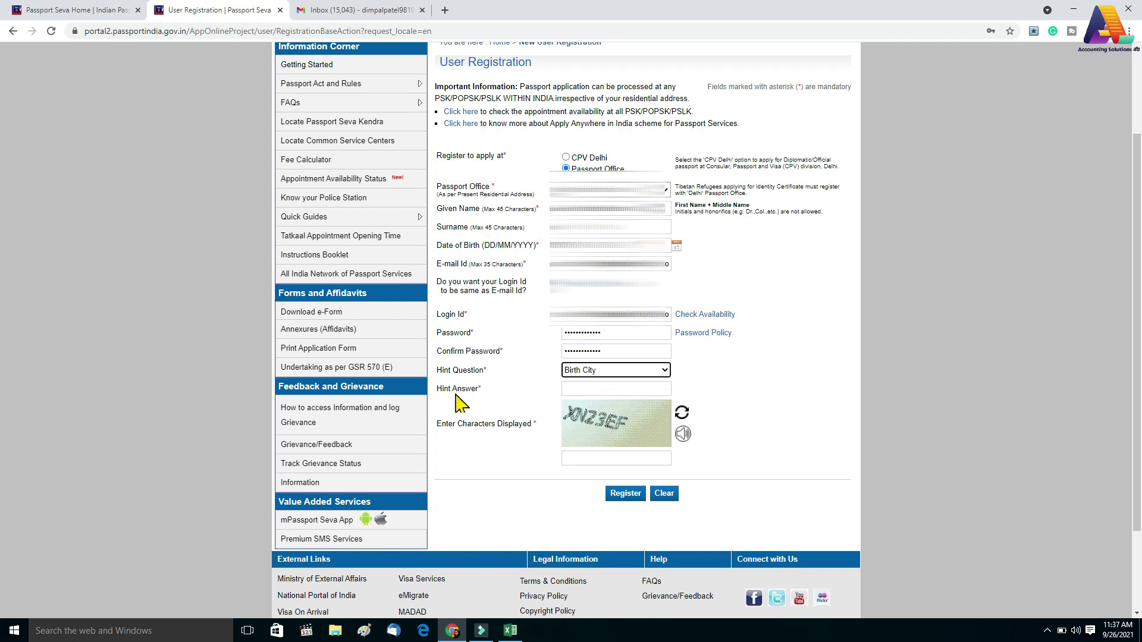
click(580, 388)
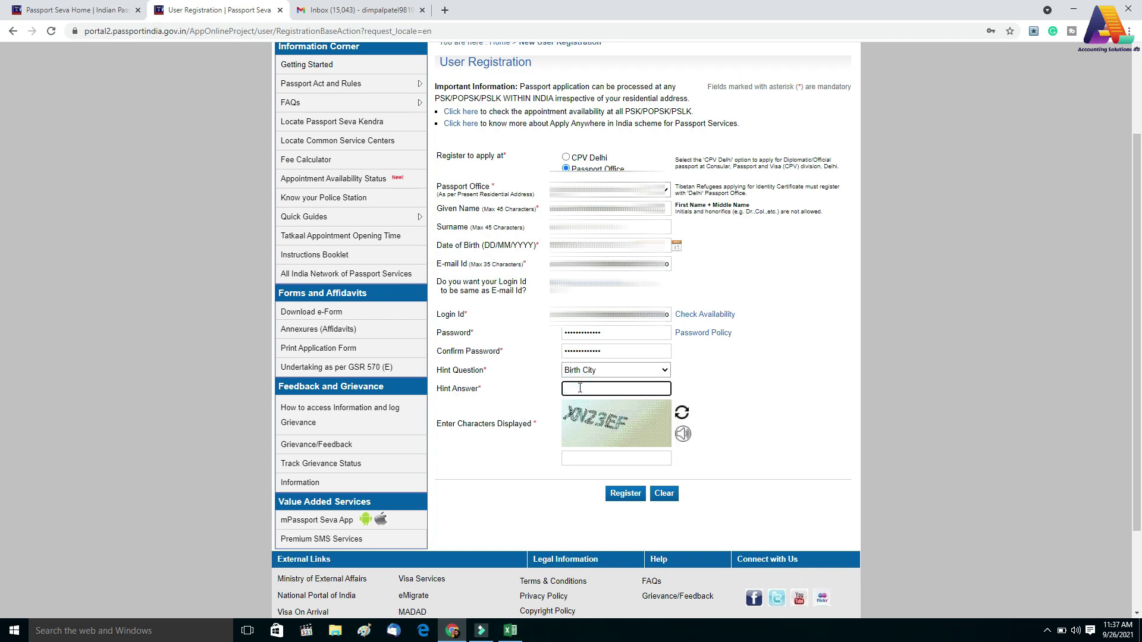
click(594, 461)
text(XN23EF)
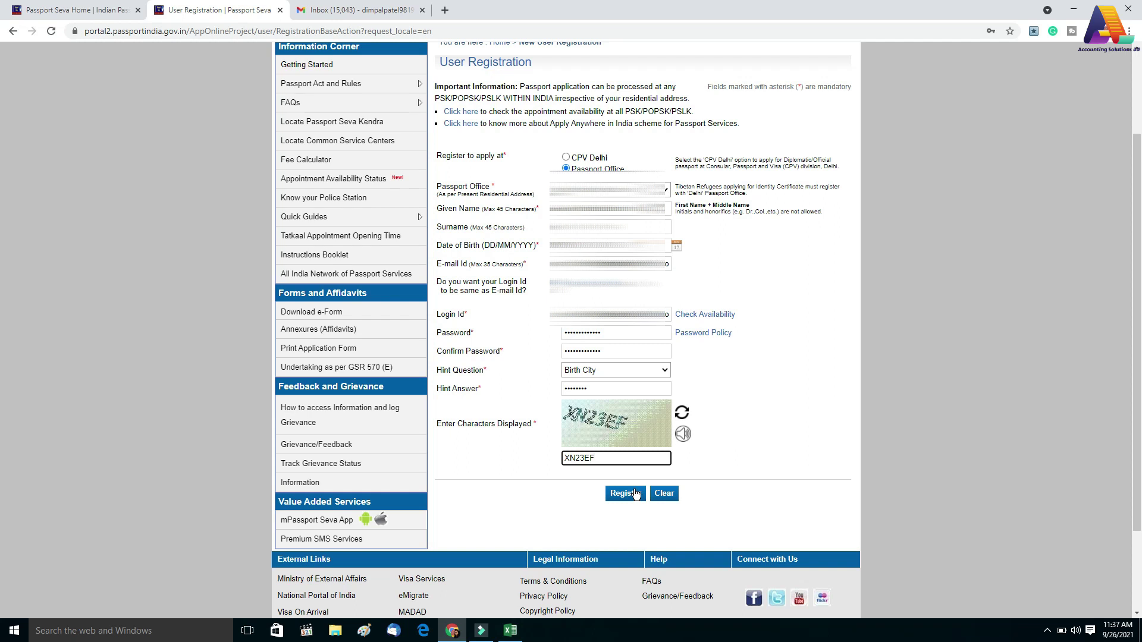
click(624, 494)
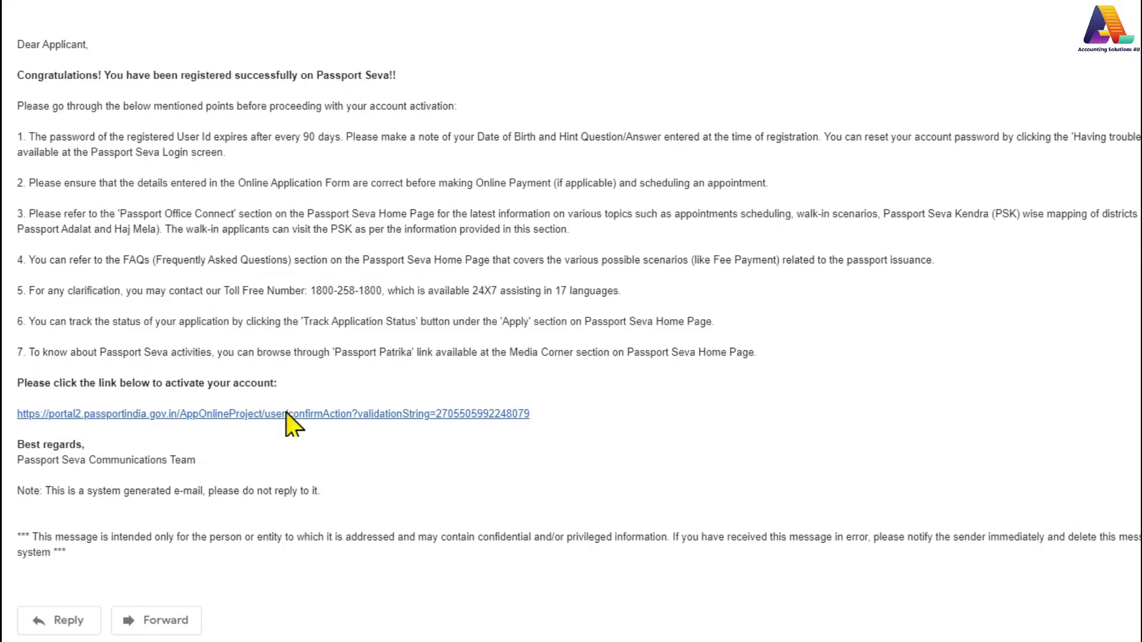
Activate the account with the pasted user ID, then log in with the login ID
click(78, 417)
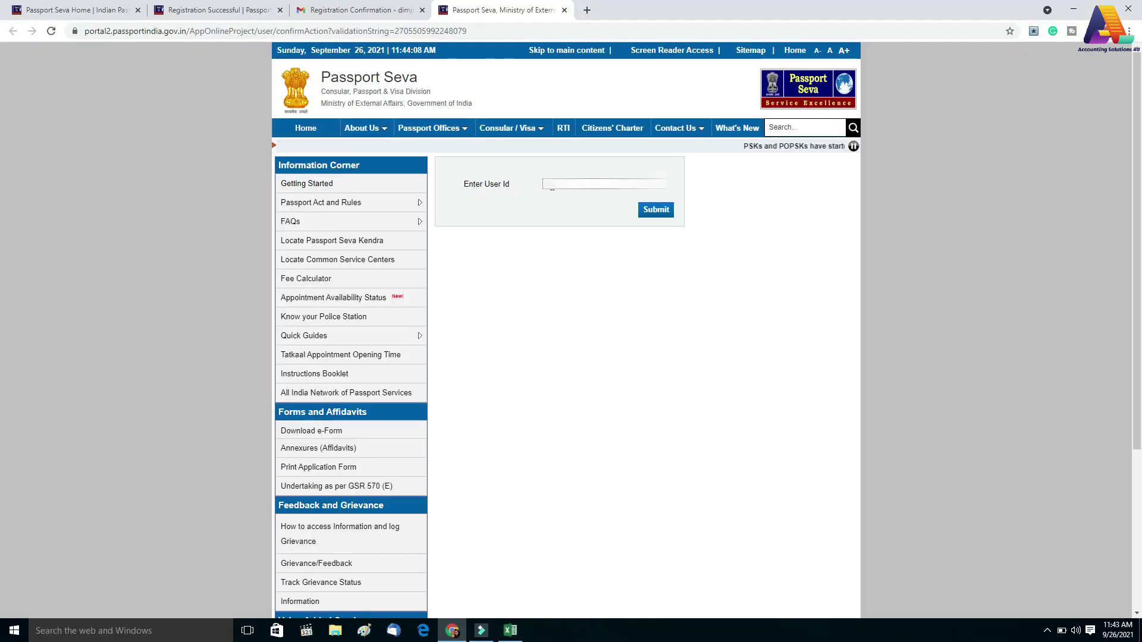
click(552, 184)
key(ctrl+v)
click(656, 212)
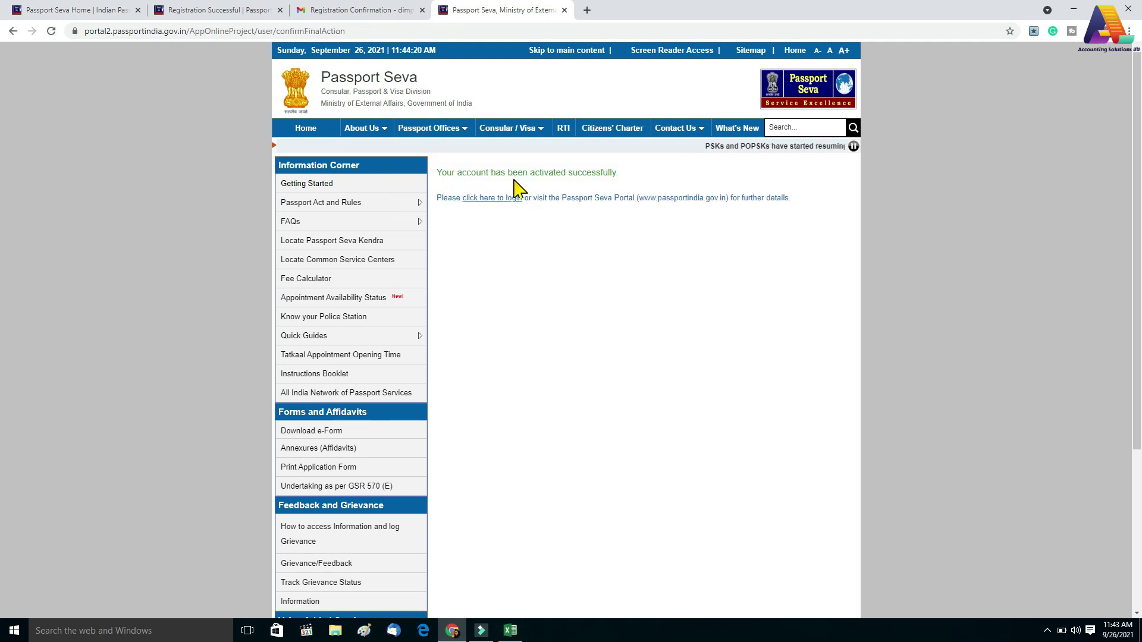
click(482, 204)
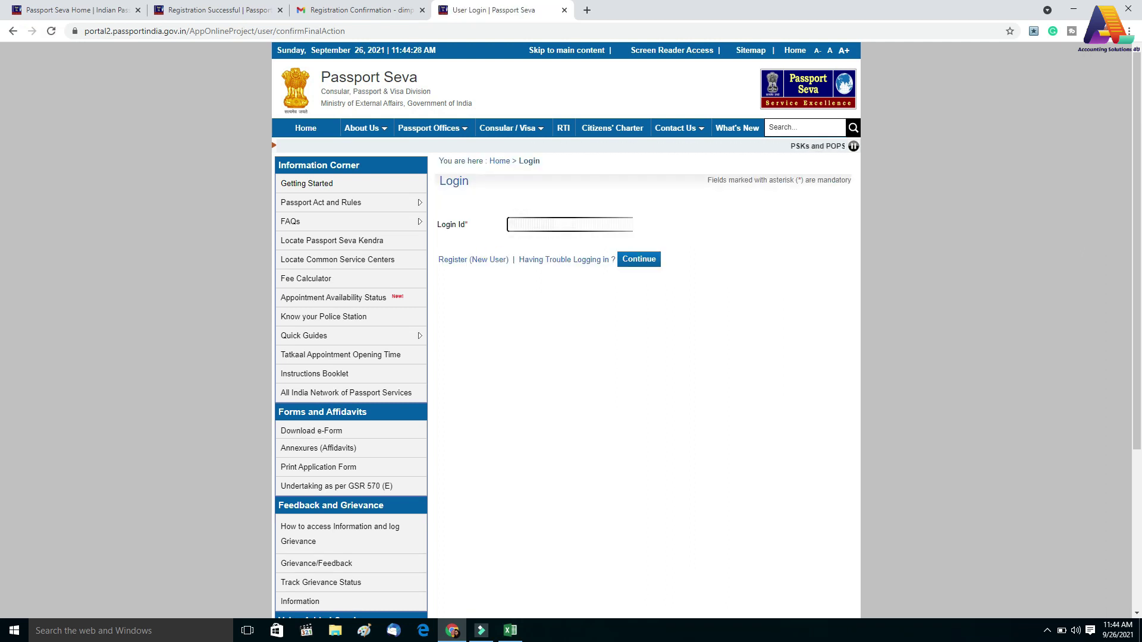
click(632, 264)
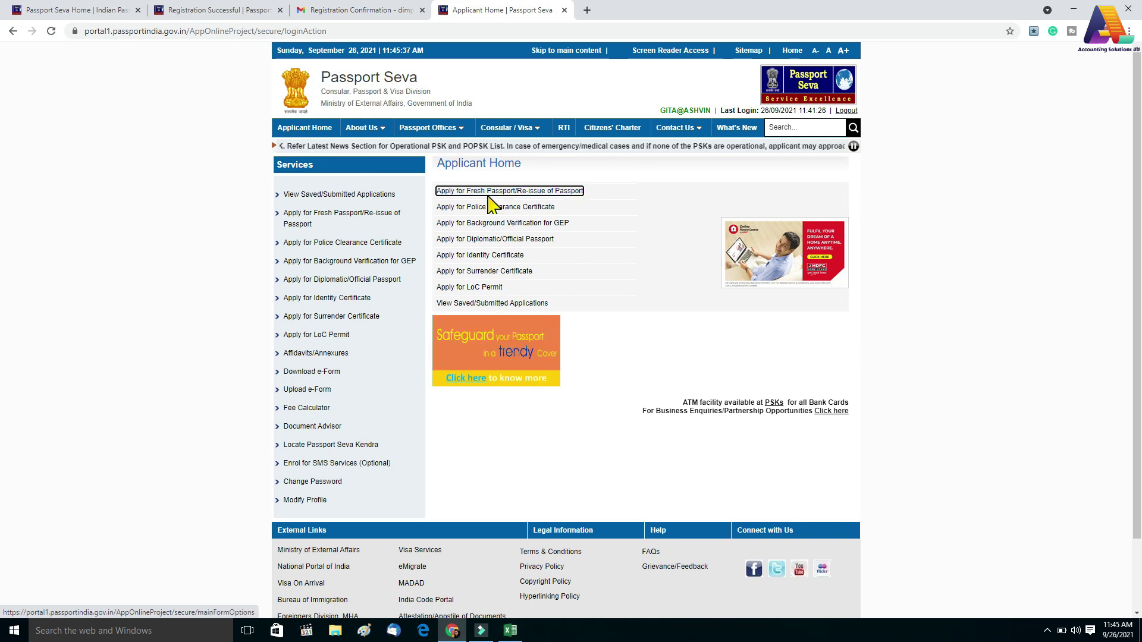
Start an online Fresh Passport application and choose Gujarat as the RPO state and district
click(485, 191)
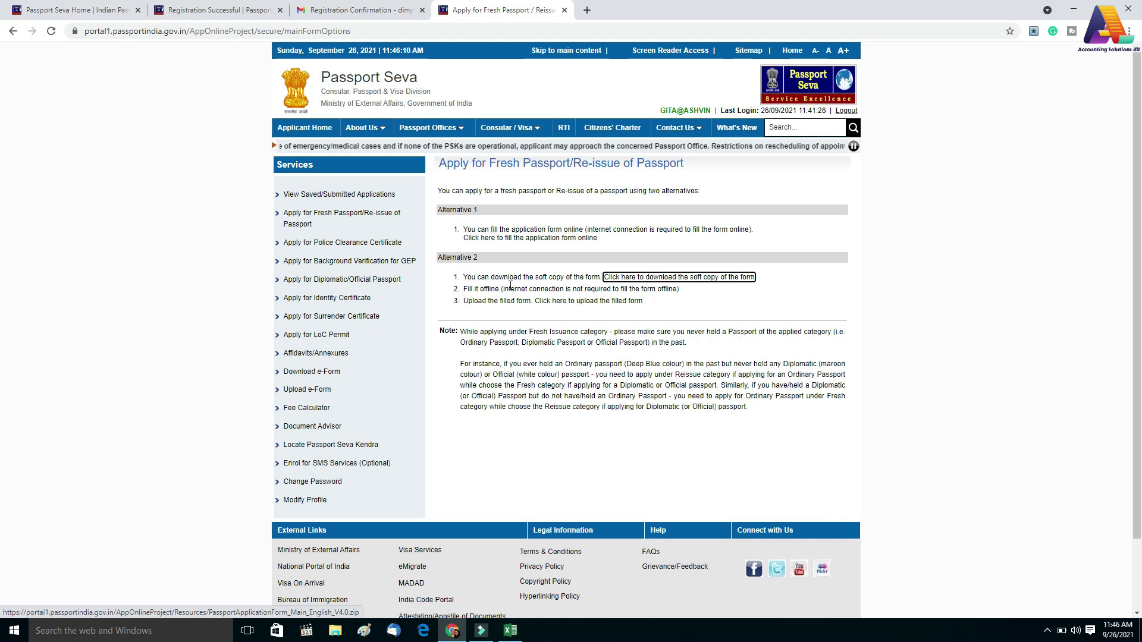
click(512, 237)
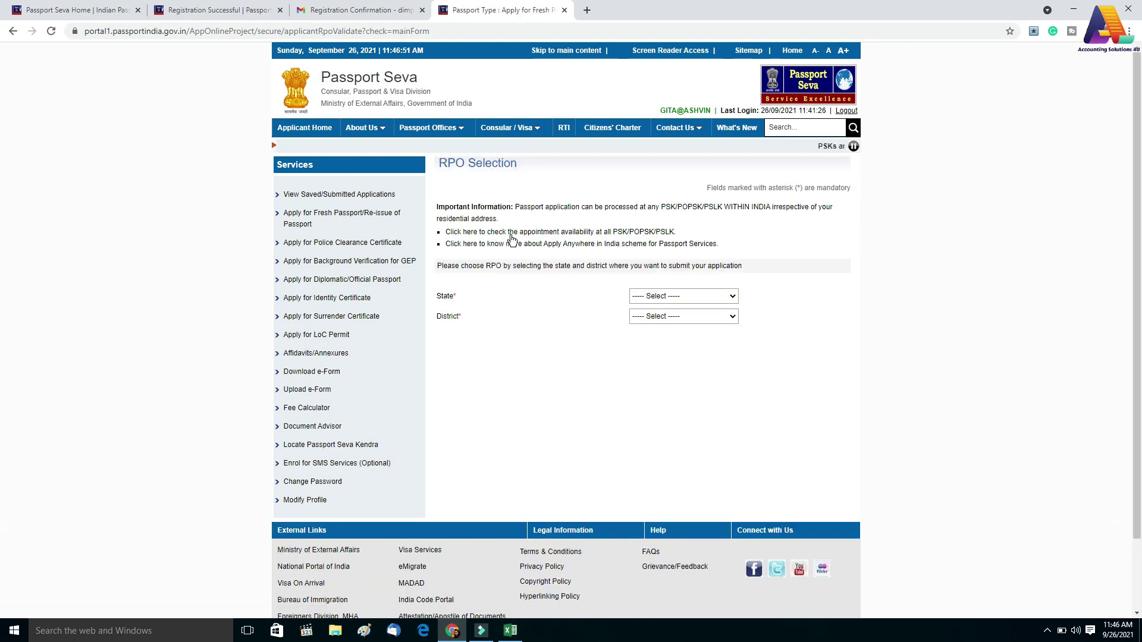
click(681, 298)
click(651, 316)
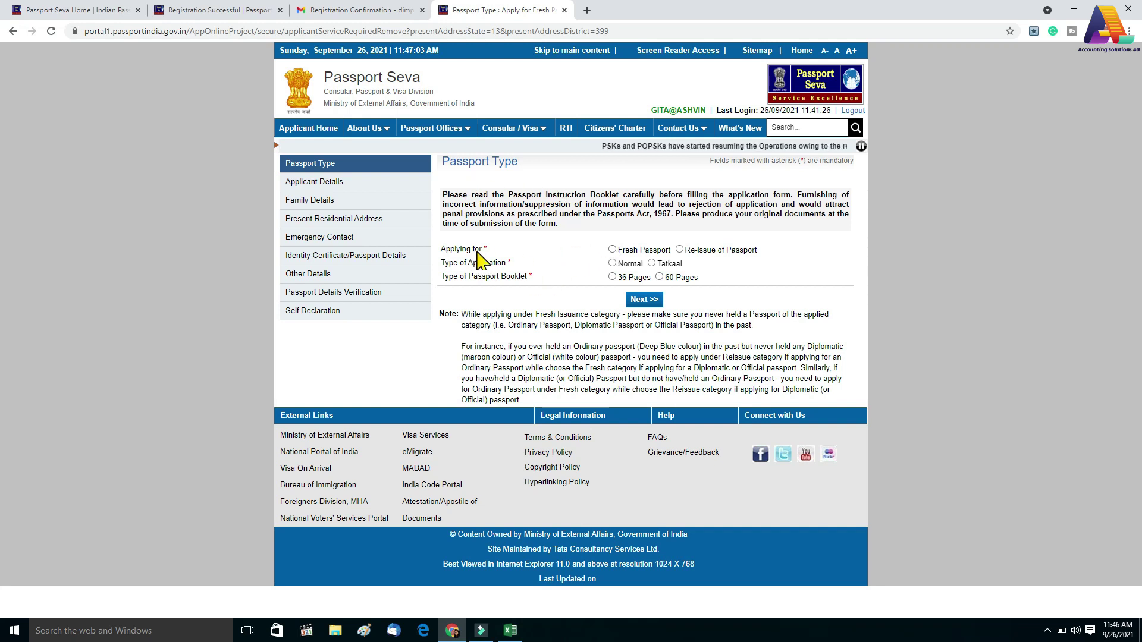
Choose a Fresh passport with Normal processing and a 36-page booklet, then continue to Applicant Details
click(612, 249)
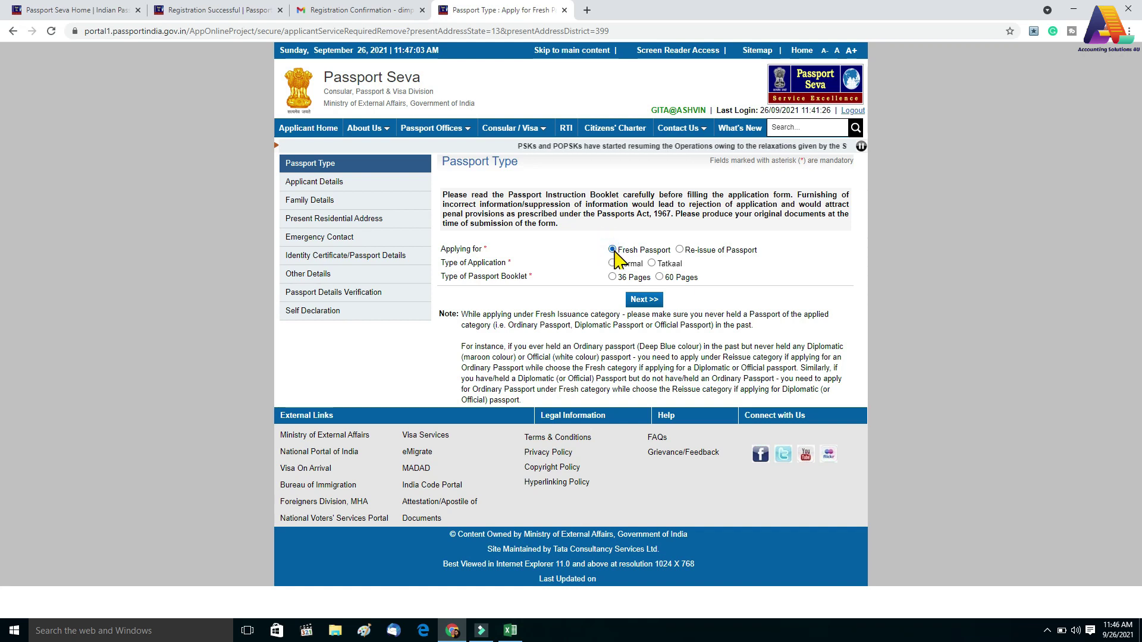
click(612, 262)
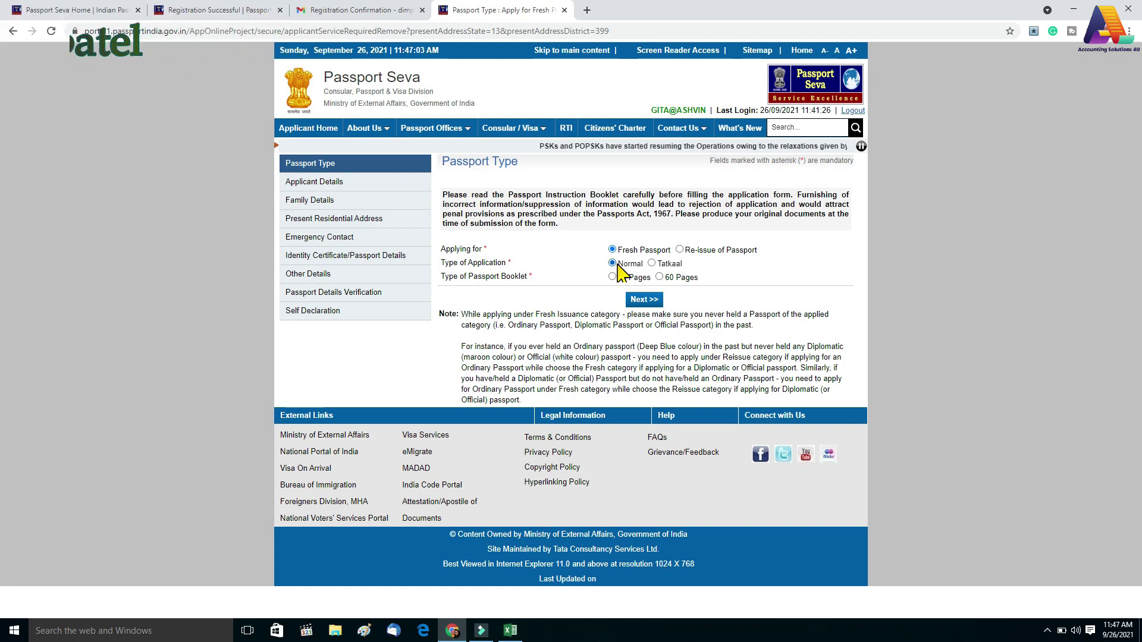
click(654, 264)
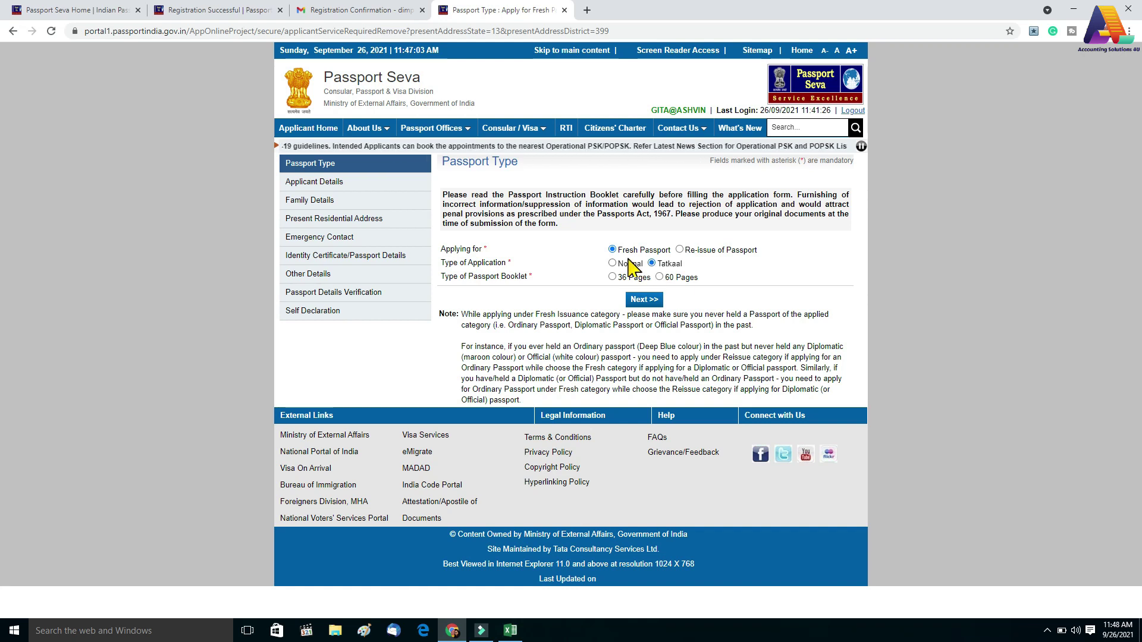
click(628, 265)
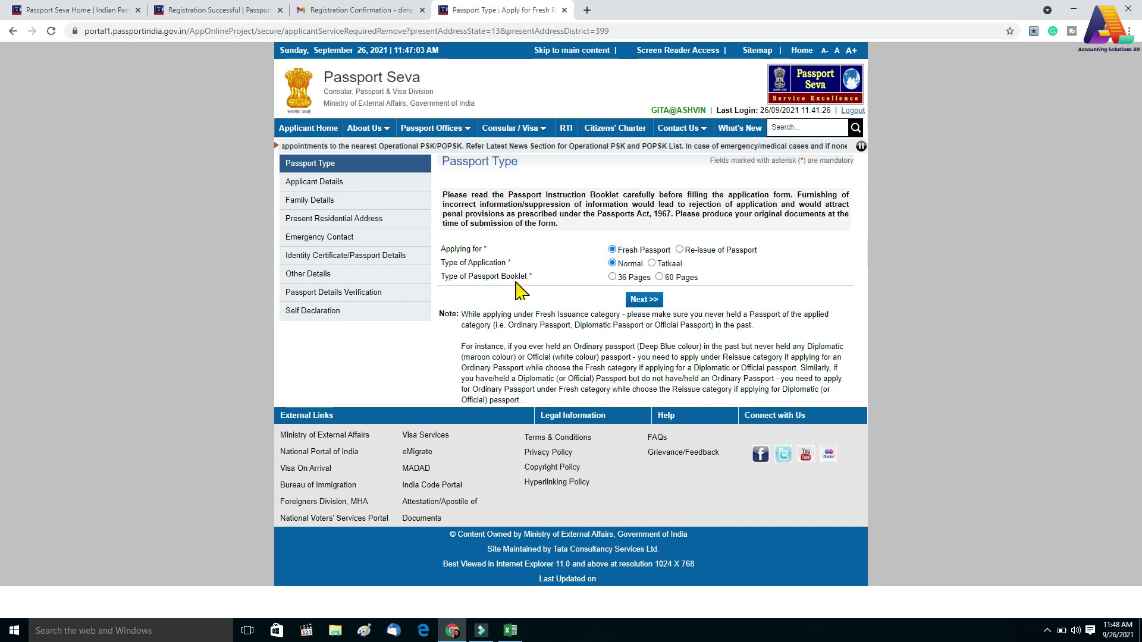
click(612, 278)
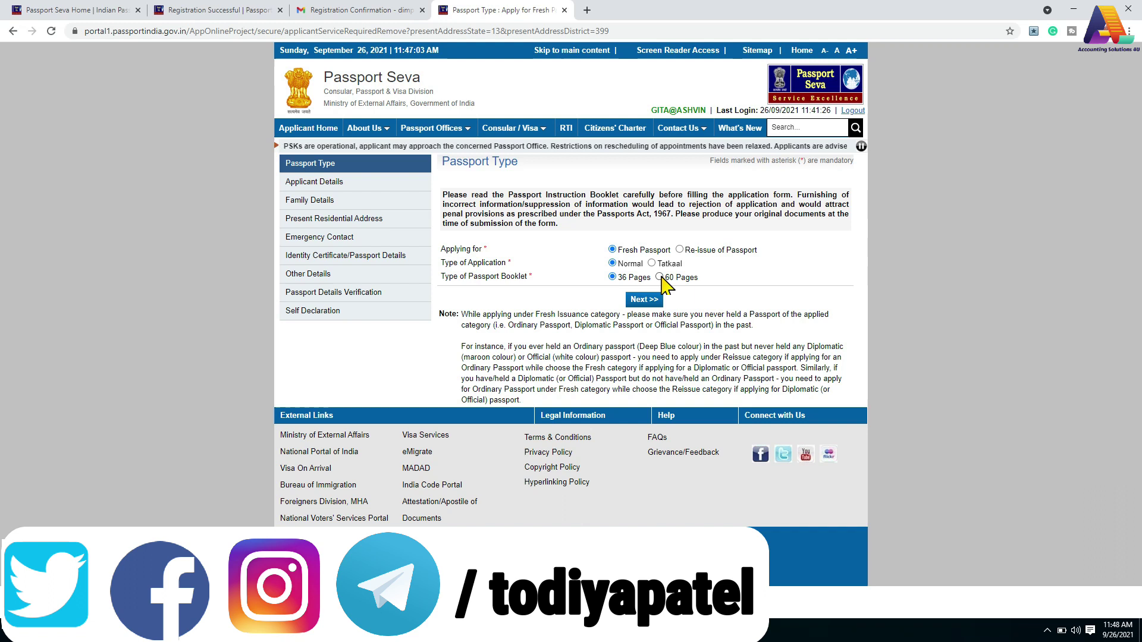
click(638, 301)
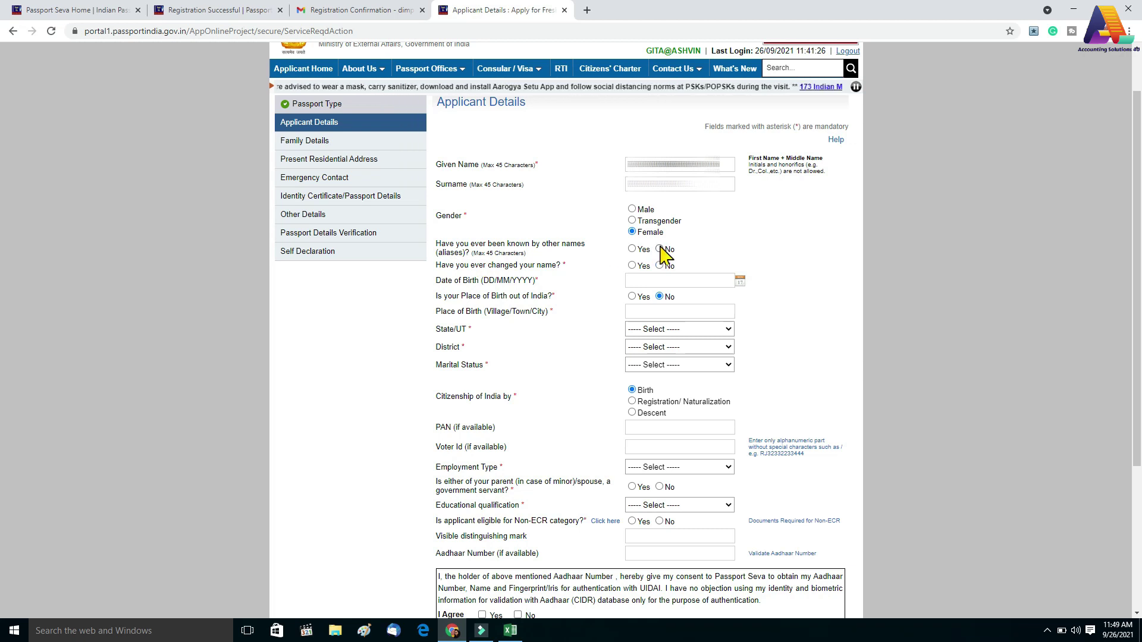
Answer No to other names and name change, pick the birth date, and mark birthplace inside India
click(632, 249)
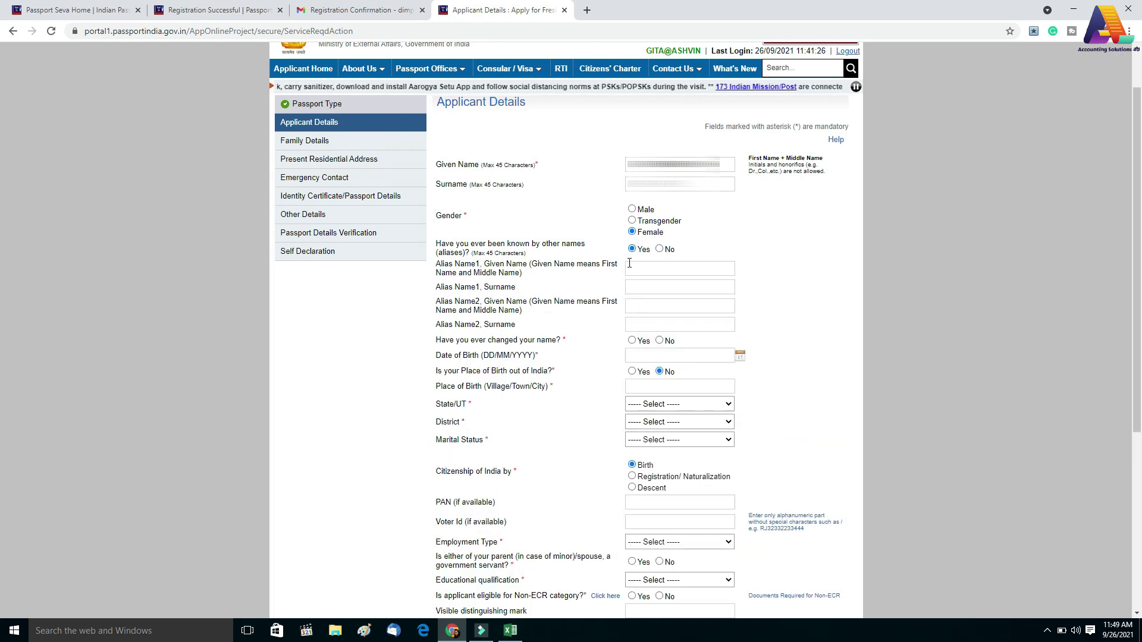
click(659, 249)
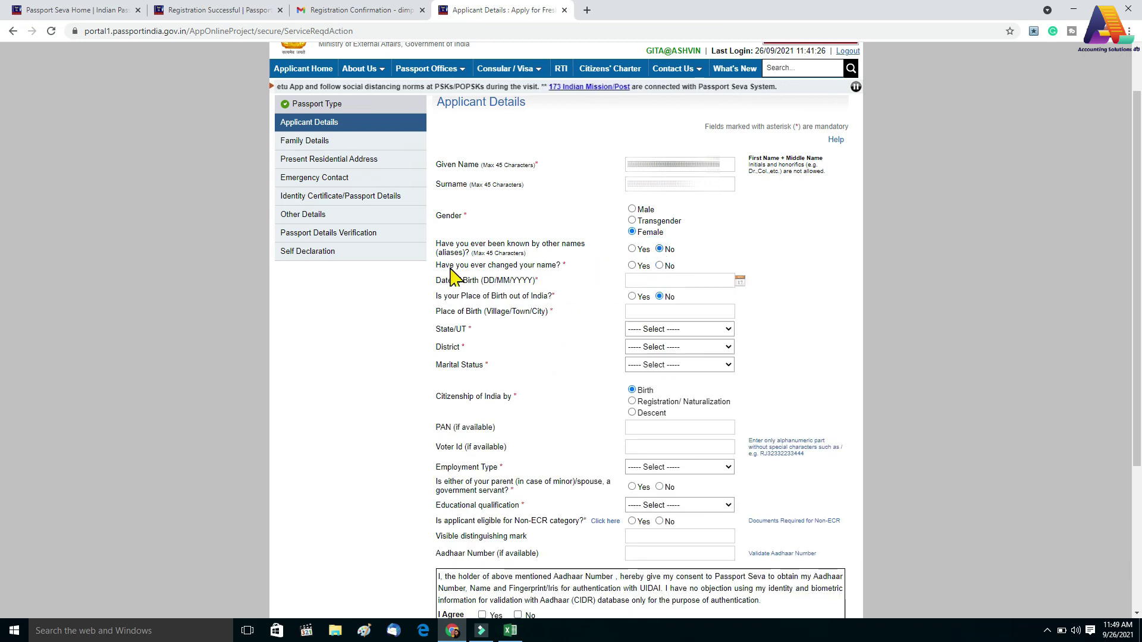
click(631, 265)
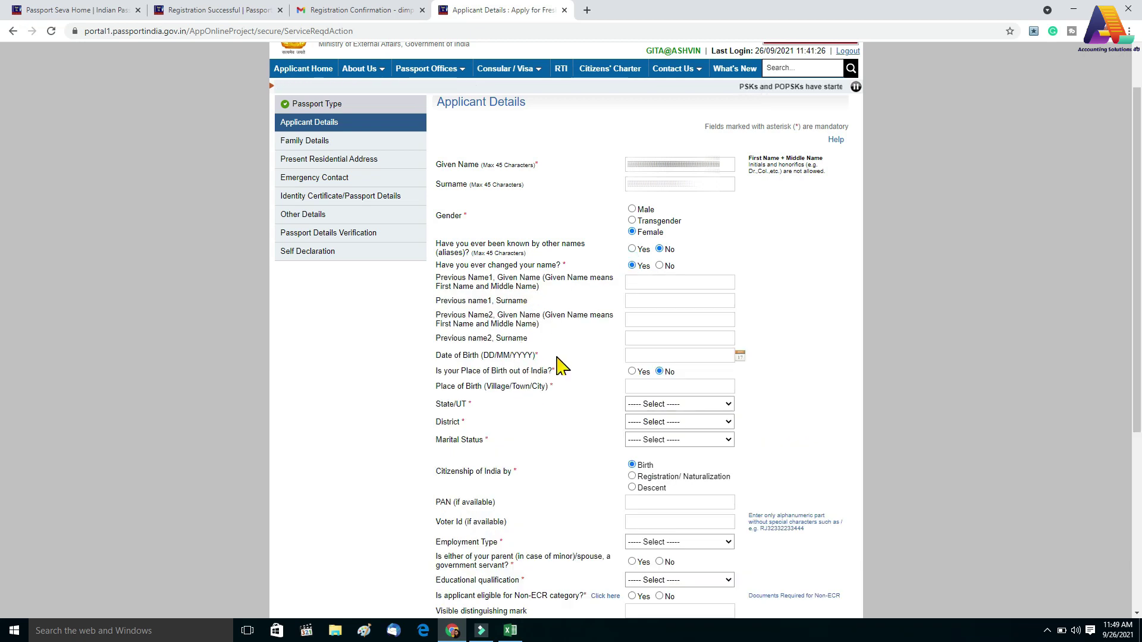
click(659, 266)
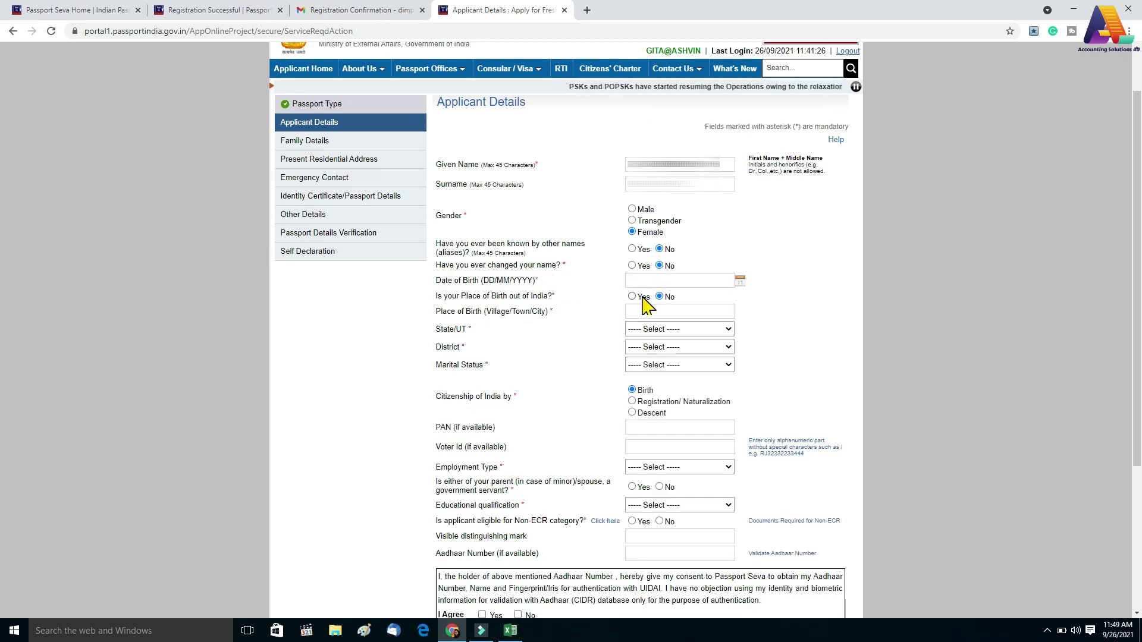
click(741, 279)
click(672, 329)
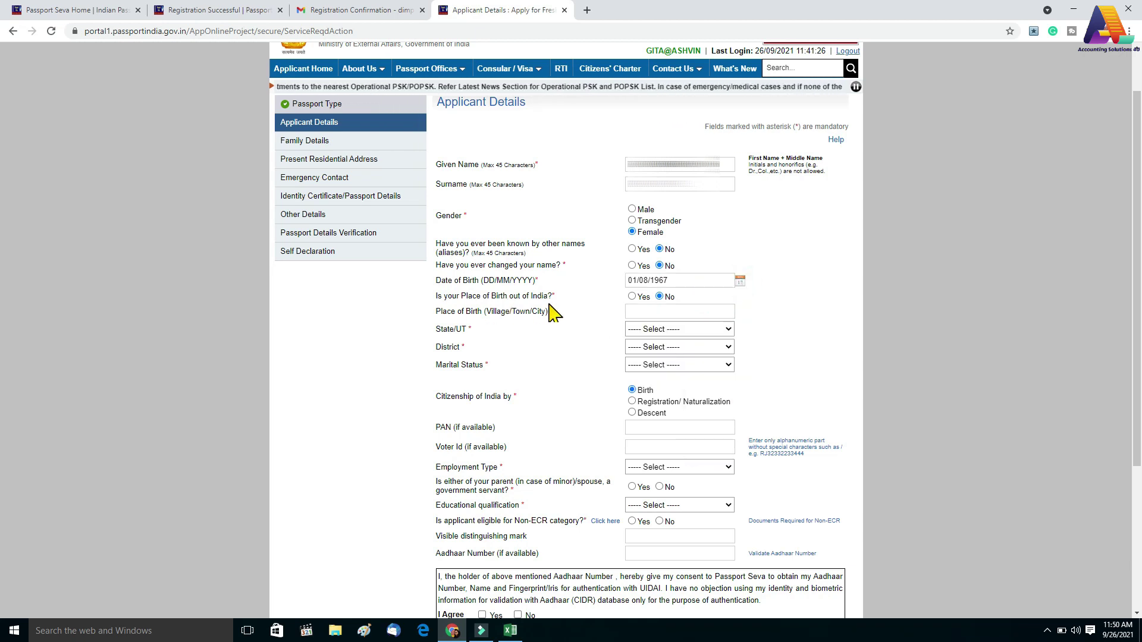
click(632, 297)
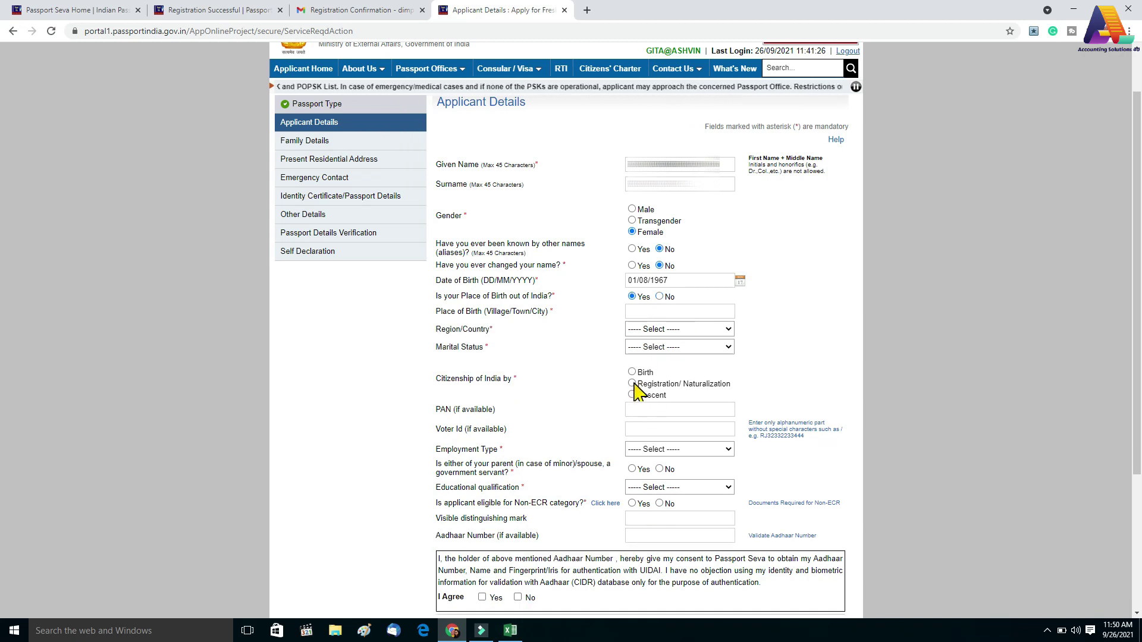
click(659, 297)
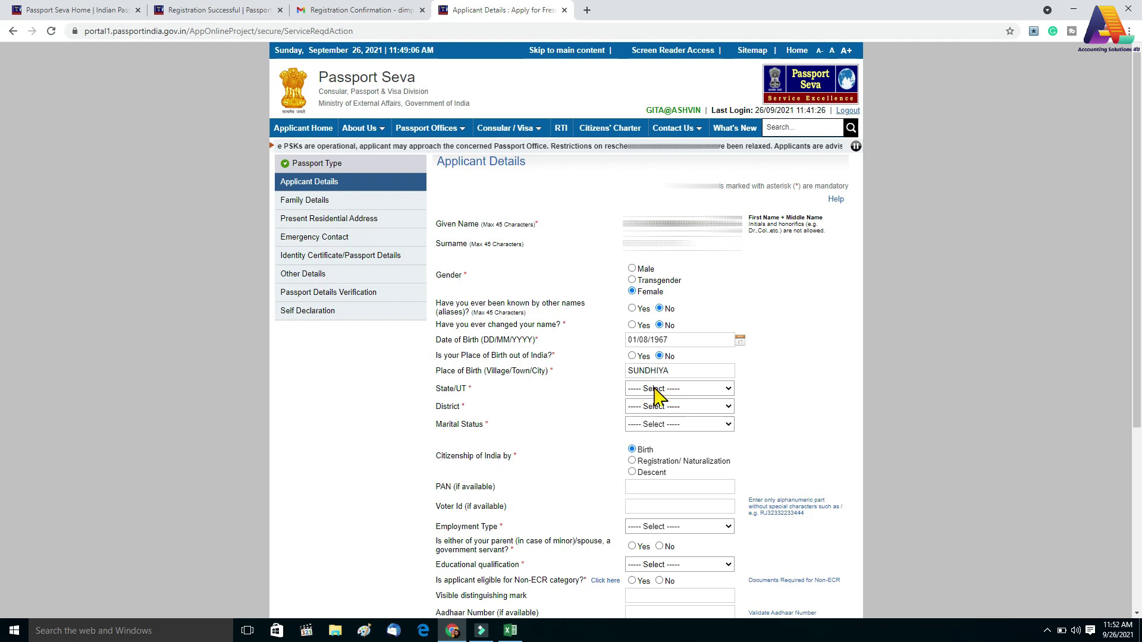
Set birthplace to Gujarat, Mehsana, marital status Married, and citizenship by Birth
click(656, 392)
click(641, 519)
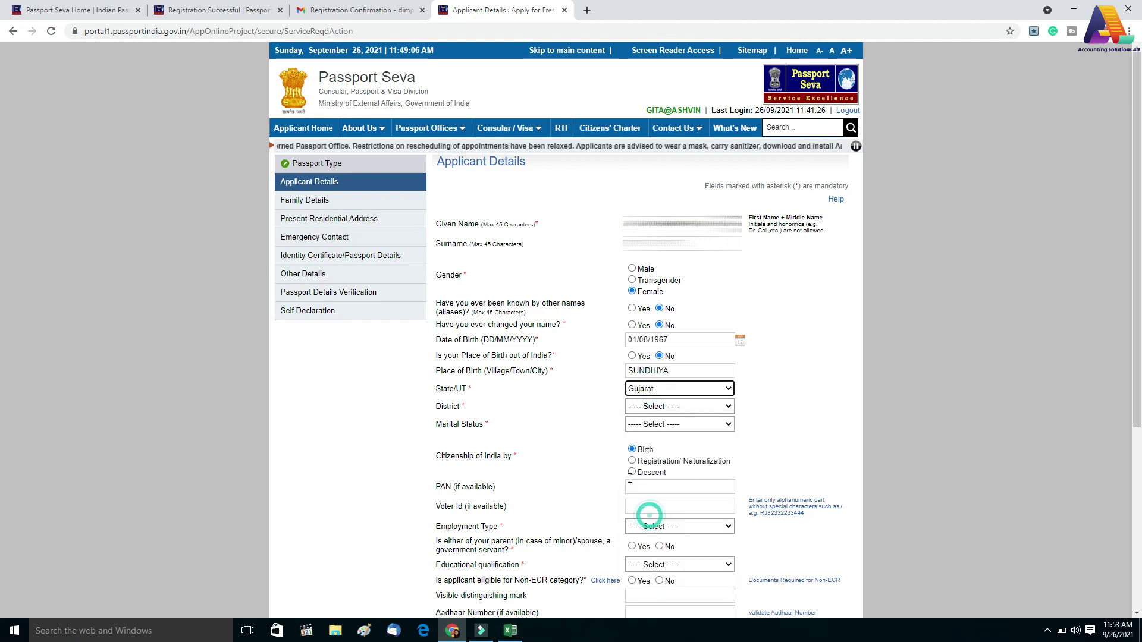
click(636, 408)
scroll(675, 536, down, 2)
click(649, 587)
click(672, 424)
click(651, 486)
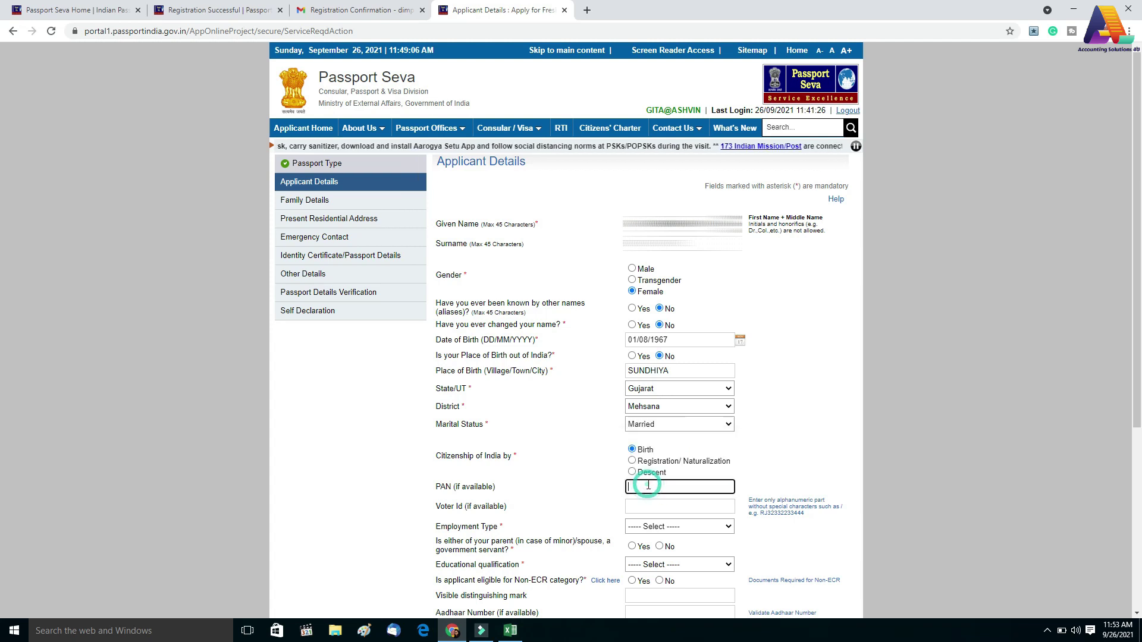
click(648, 424)
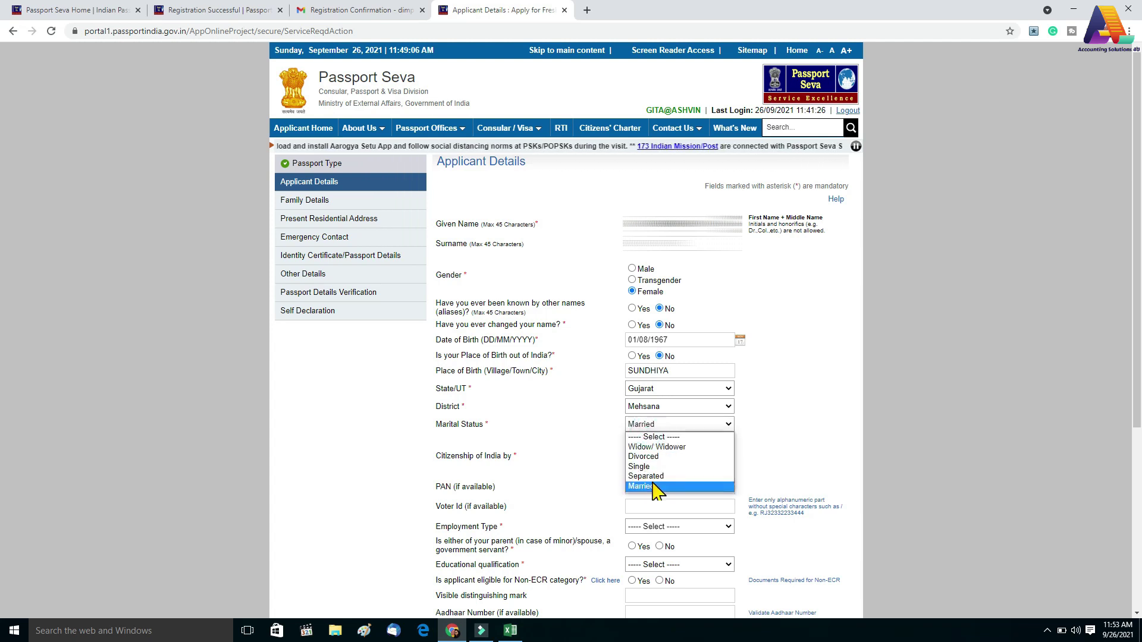
click(722, 486)
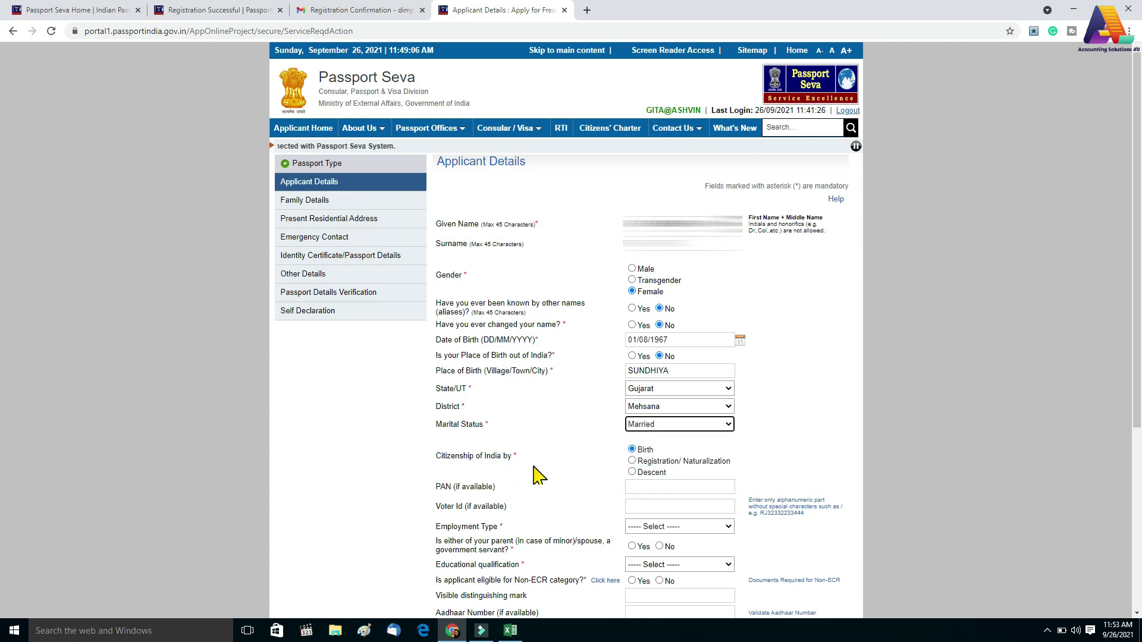
click(641, 452)
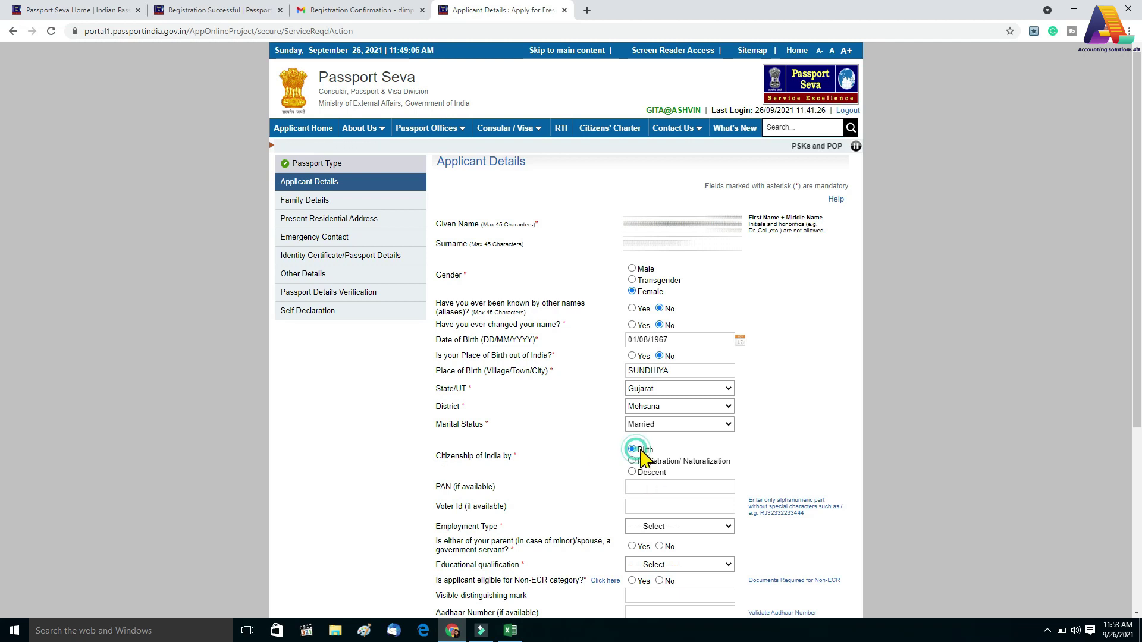
Paste the PAN number and move past the Voter ID field
click(662, 487)
key(Tab)
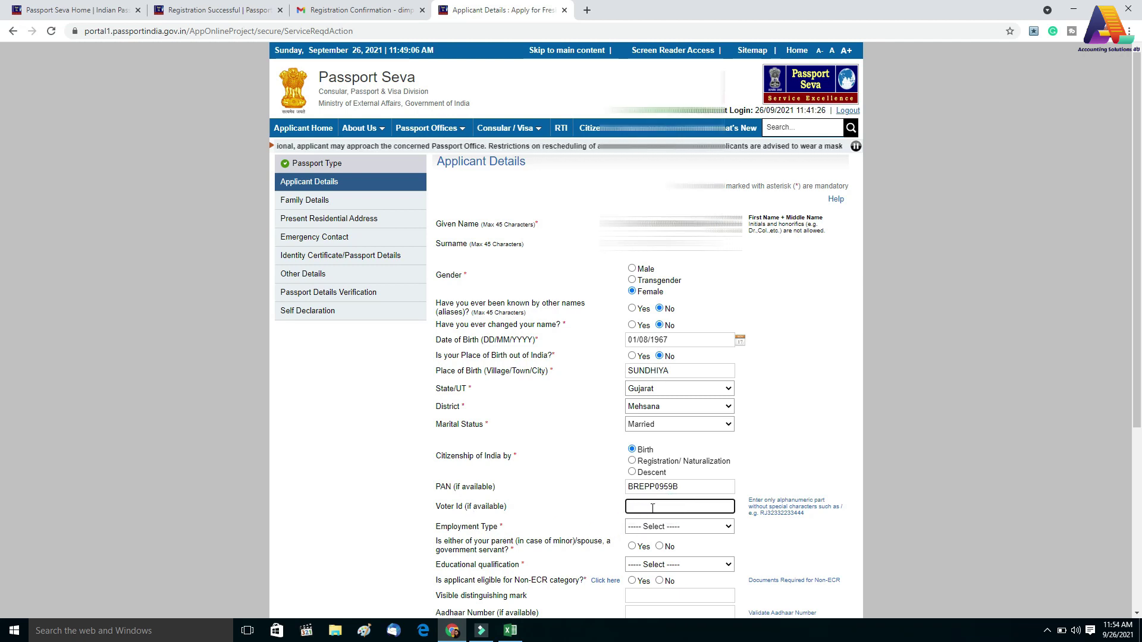
scroll(592, 518, down, 1)
scroll(589, 518, down, 1)
key(Tab)
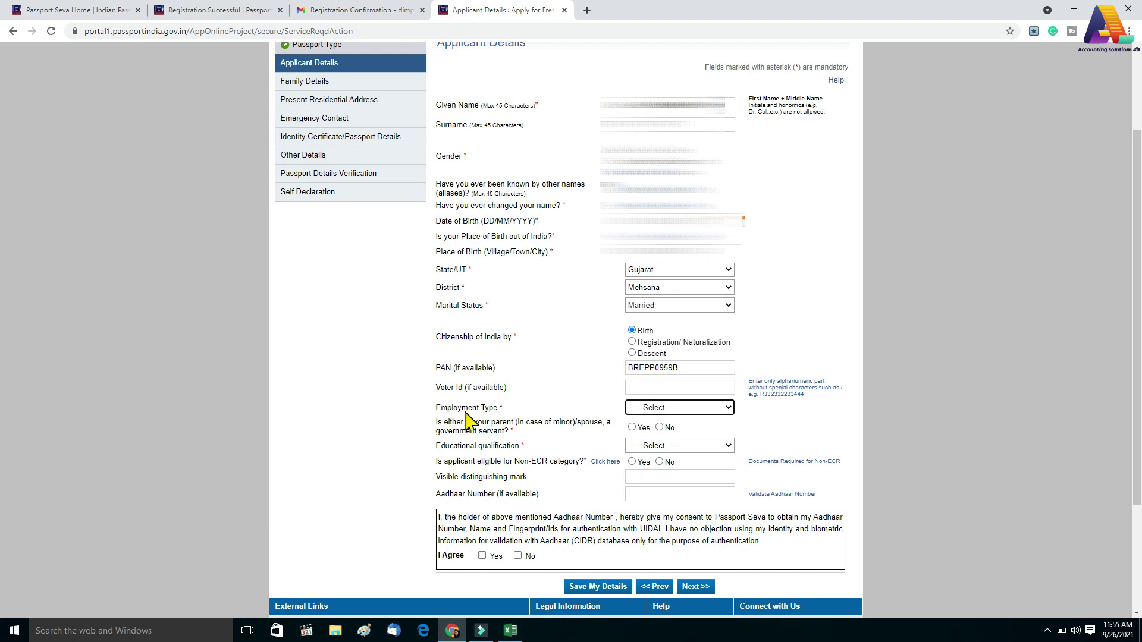
Choose Homemaker employment, No for government-servant parent/spouse, and 10th Pass And Above qualification
click(662, 410)
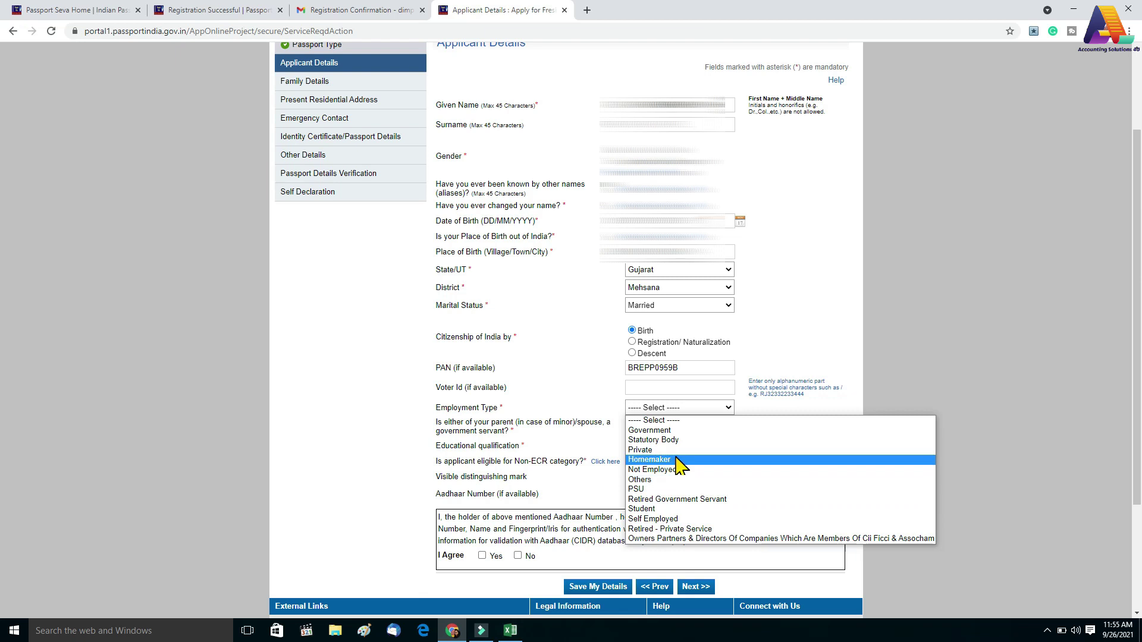
click(677, 460)
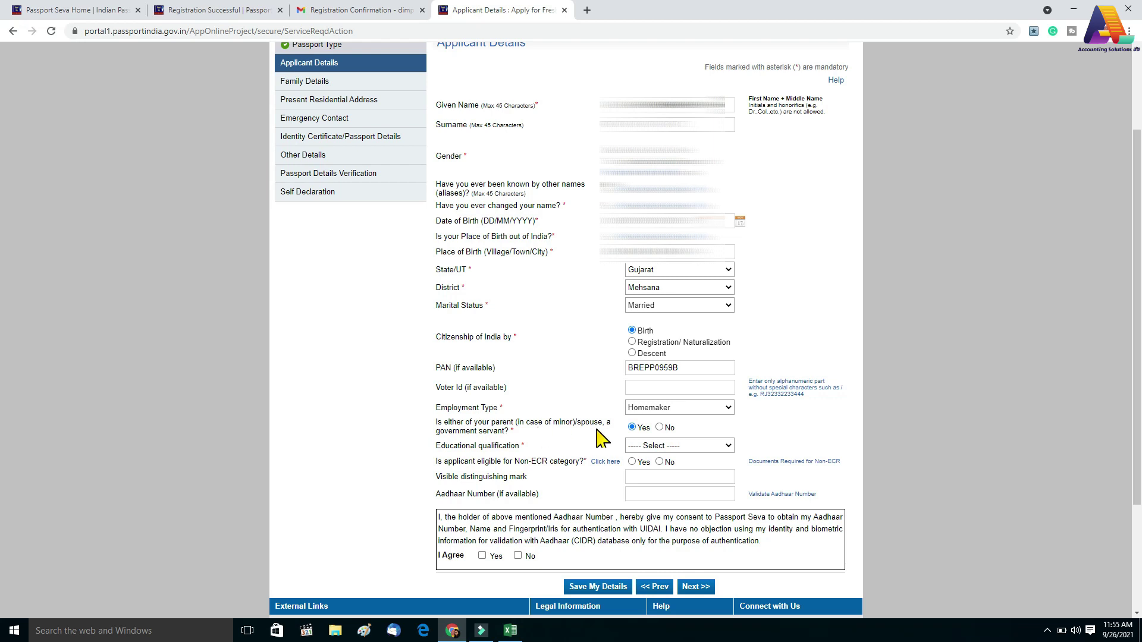
click(659, 427)
scroll(656, 429, down, 1)
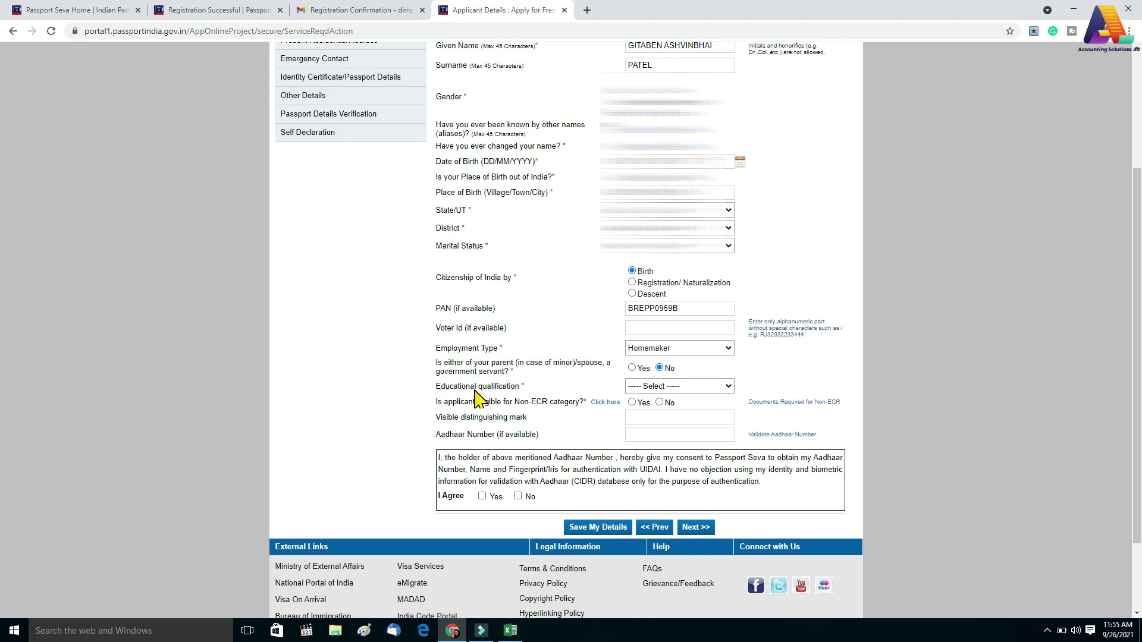
click(651, 387)
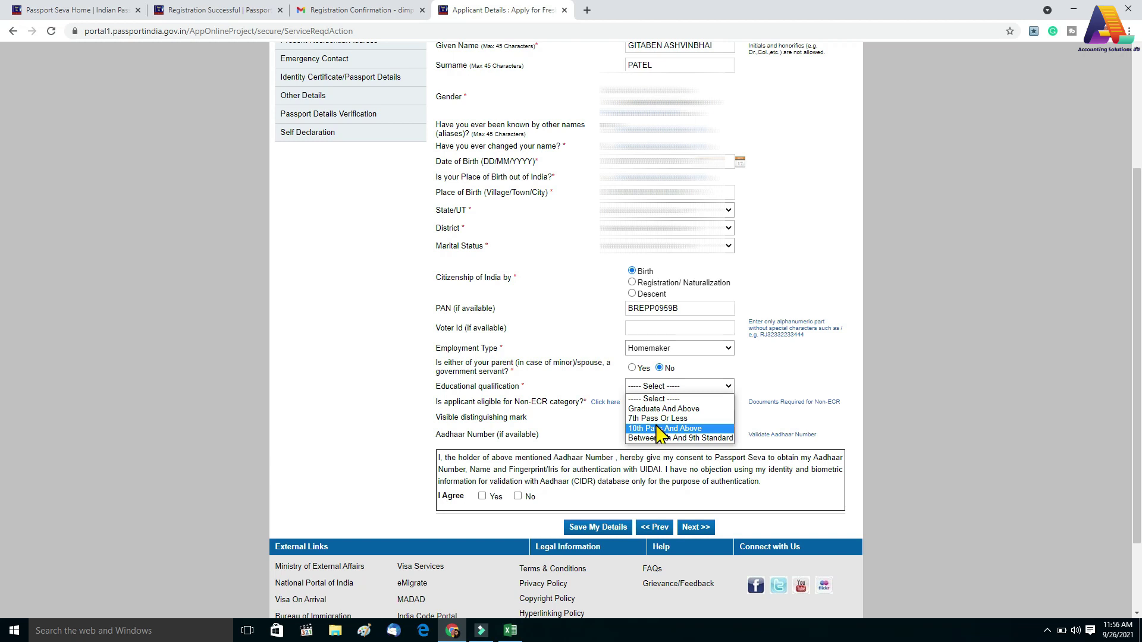
click(659, 429)
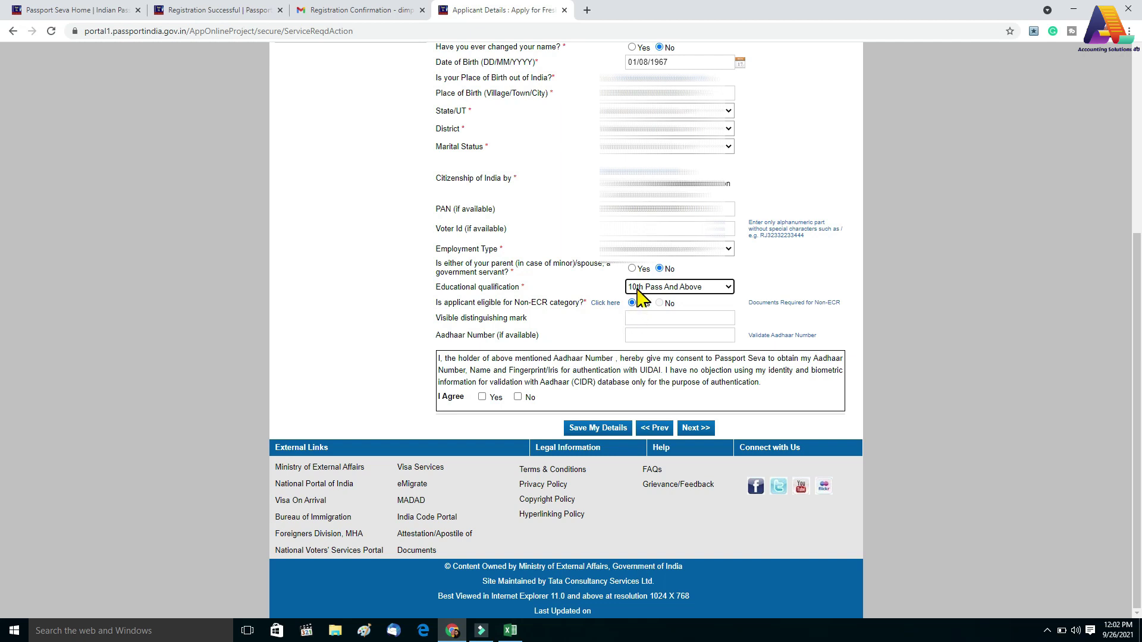
click(637, 290)
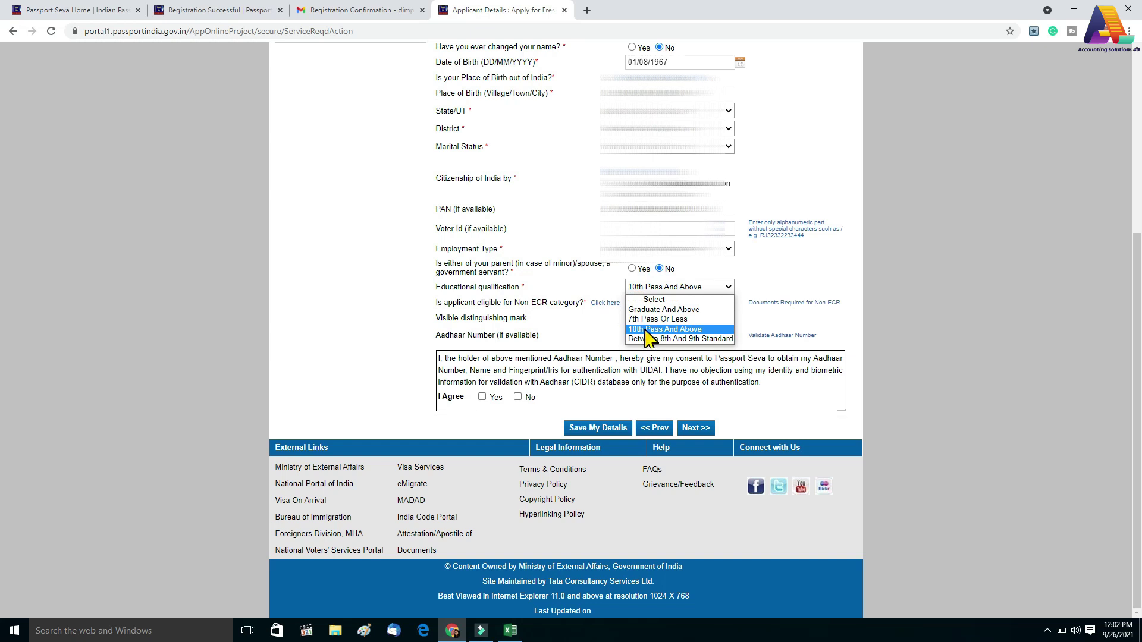
click(648, 330)
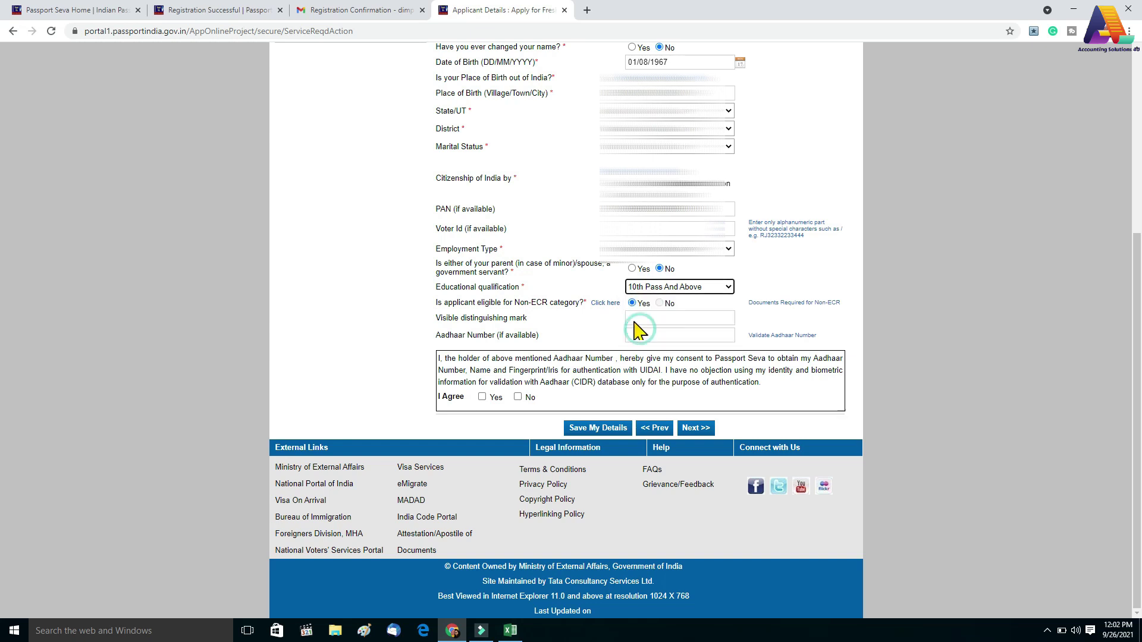
Check the Non-ECR help, enter the Aadhaar number with consent, and save the applicant details
click(605, 302)
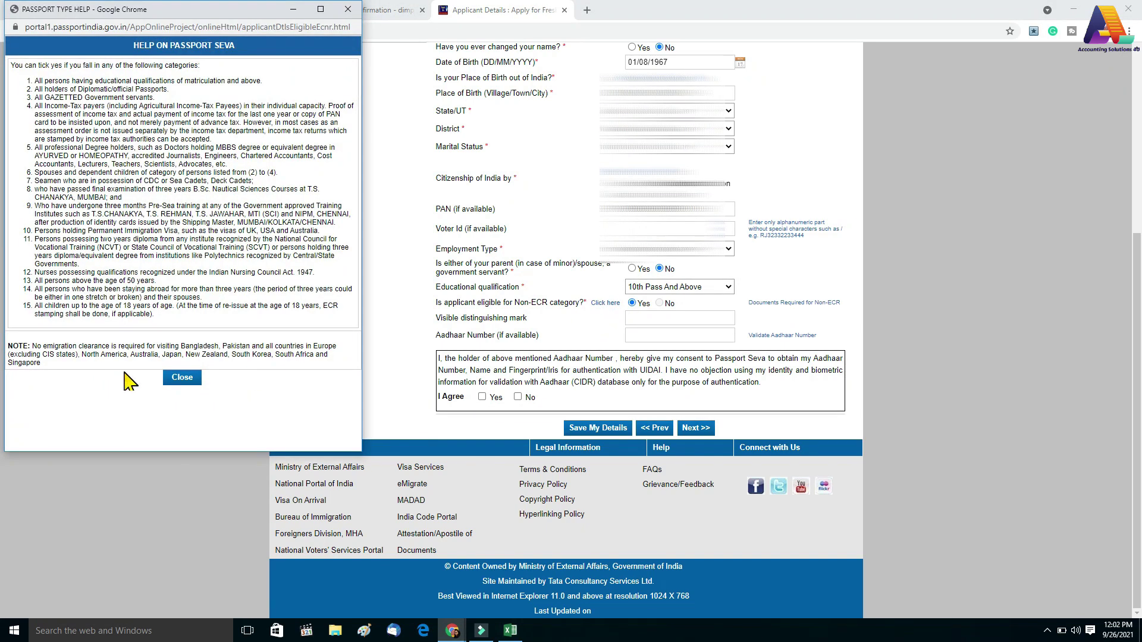
click(348, 9)
scroll(467, 431, up, 2)
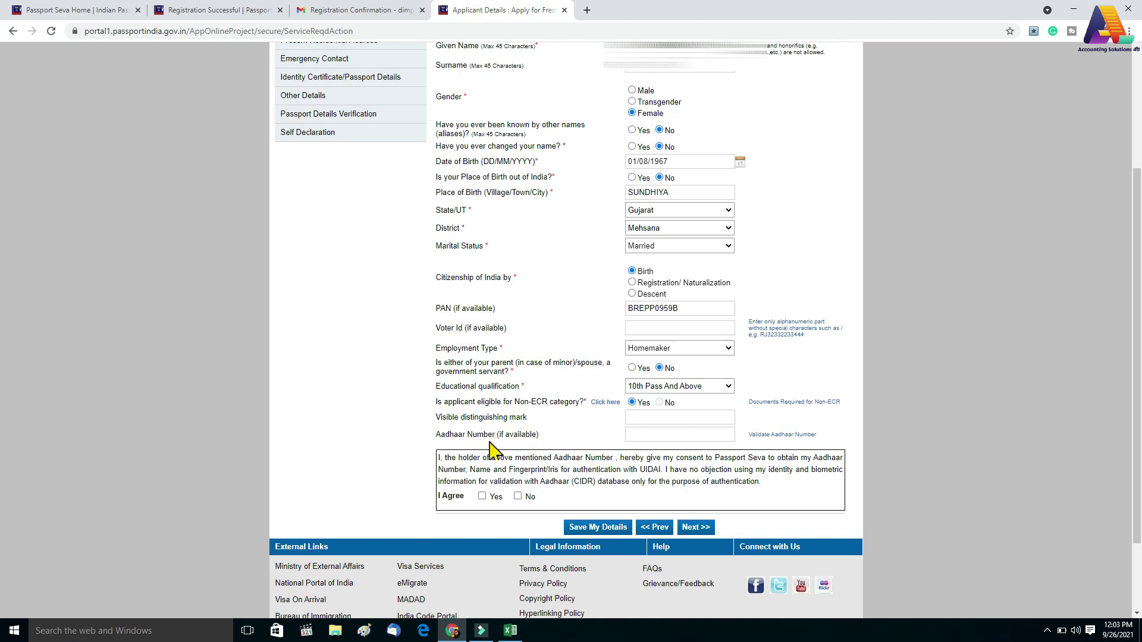
click(639, 435)
key(ctrl+v)
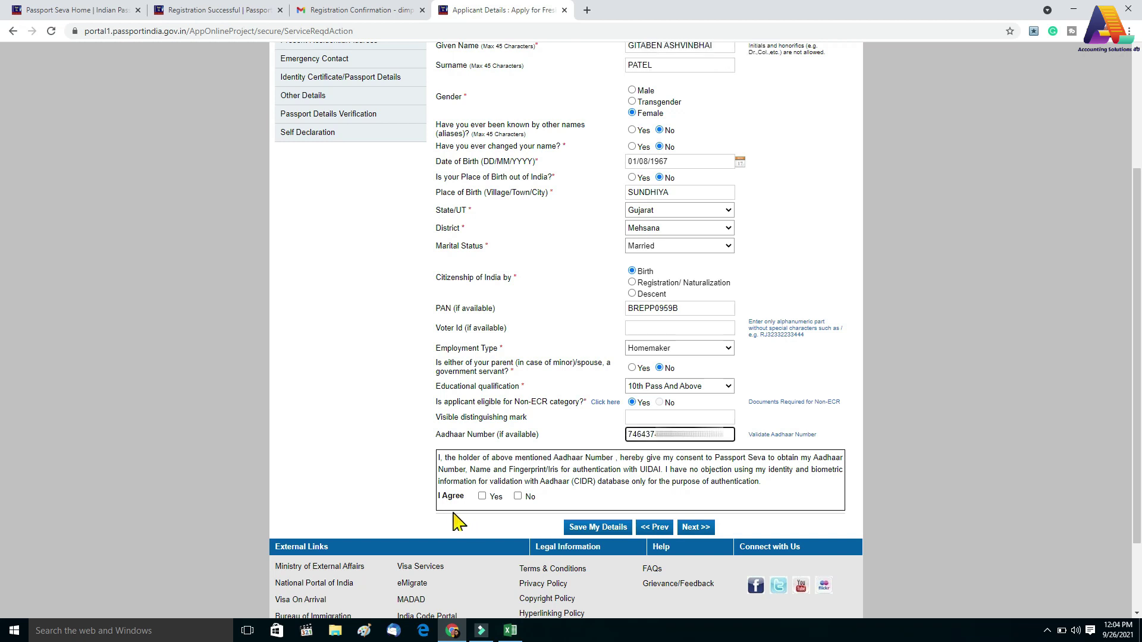
click(482, 497)
click(601, 527)
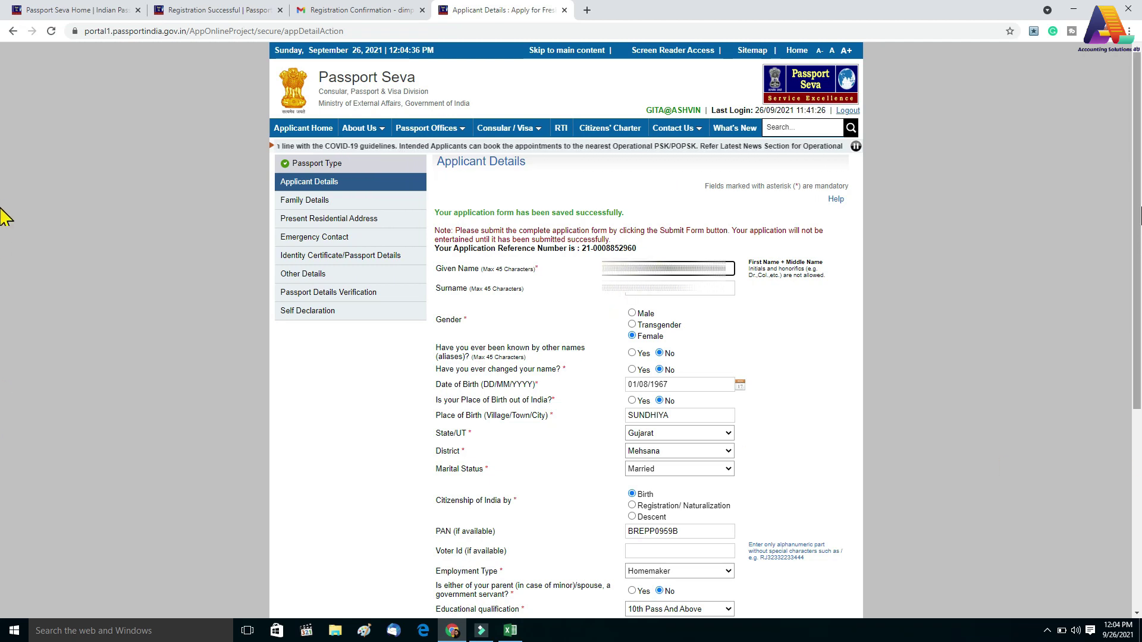
Reconfirm Aadhaar consent, save the Family Details, and continue to Present Residential Address
scroll(535, 357, down, 6)
click(694, 429)
click(482, 396)
click(696, 428)
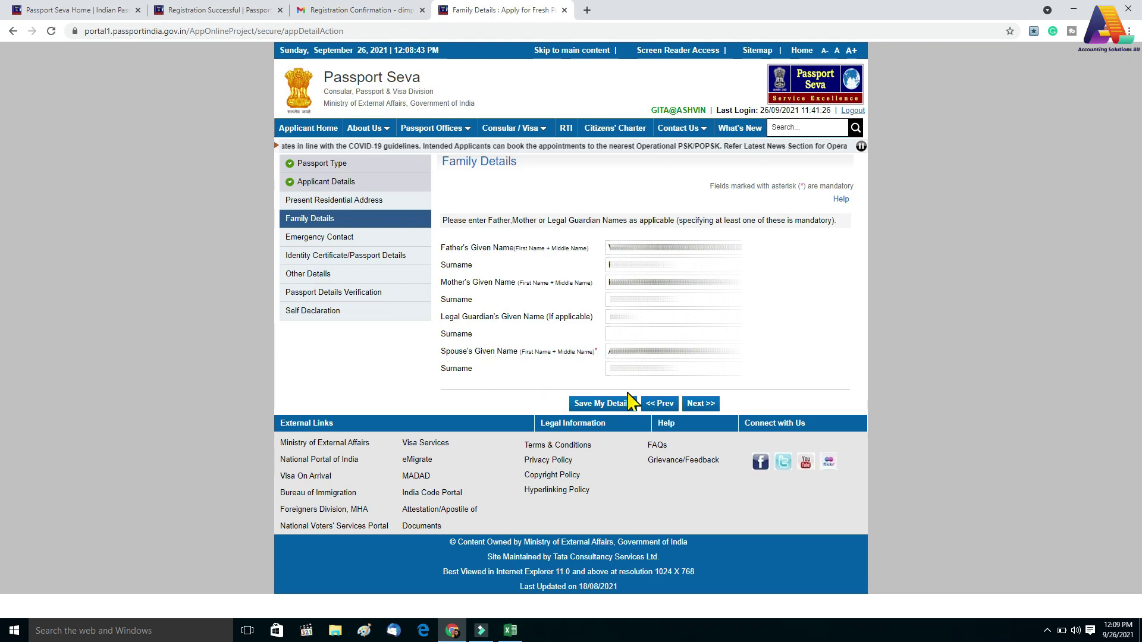
click(603, 404)
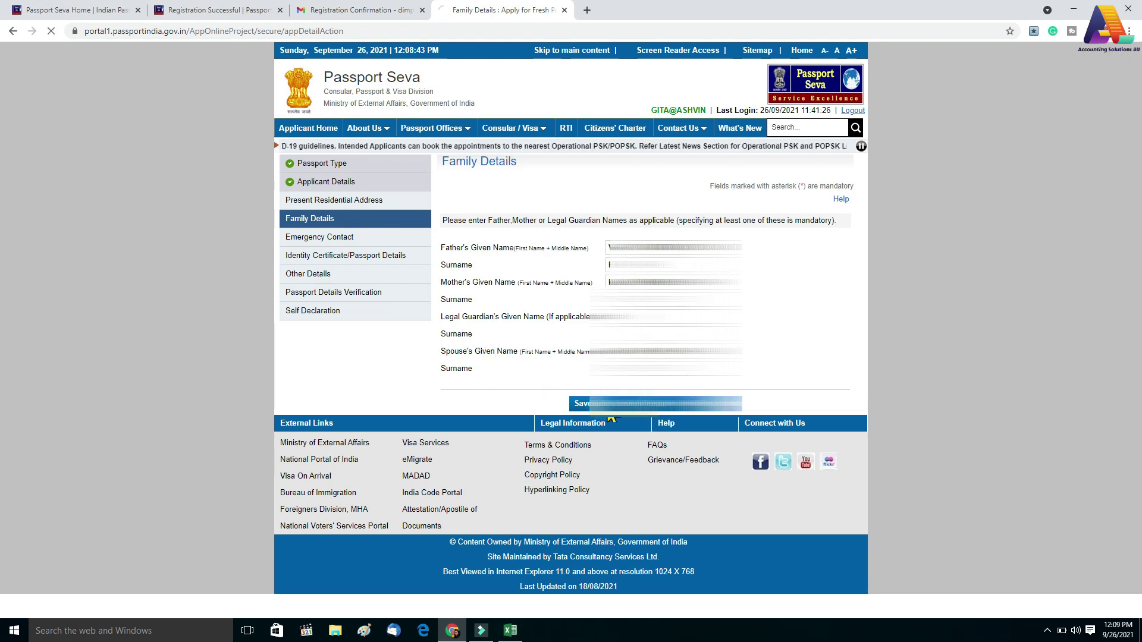
click(688, 440)
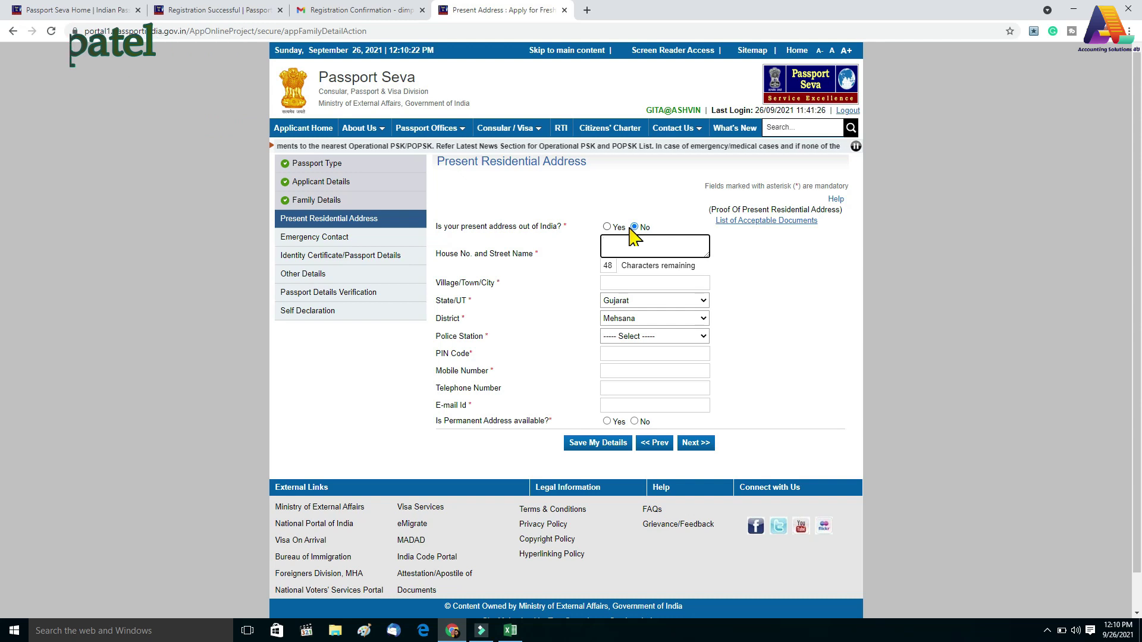
Enter the present address in India: the village/town, Gujarat, Mehsana, and the local police station
click(607, 229)
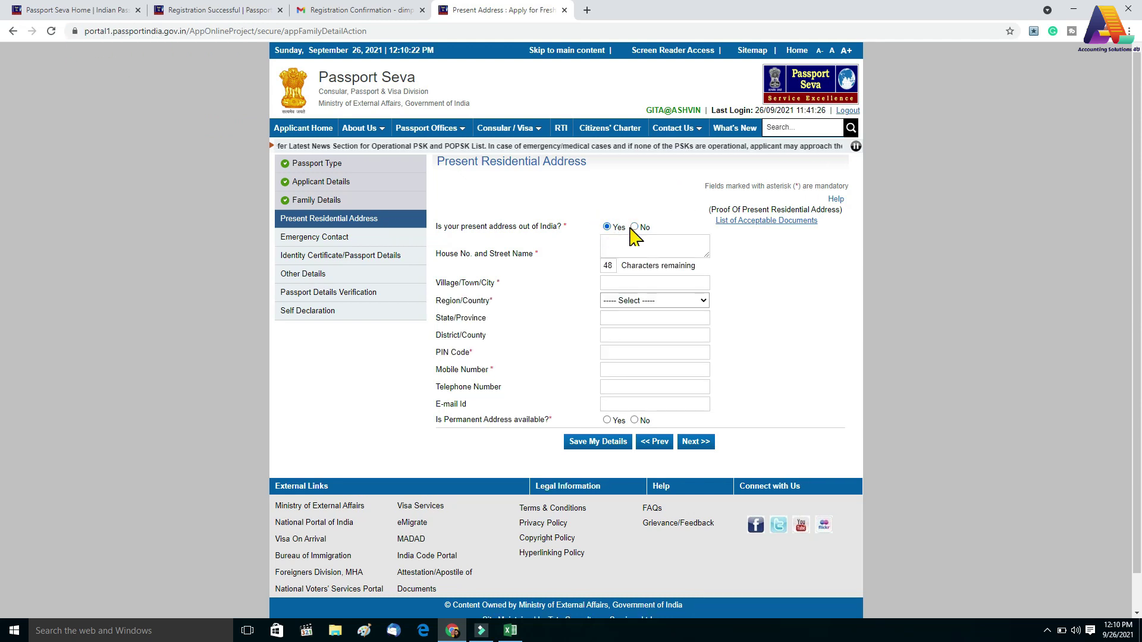
click(634, 228)
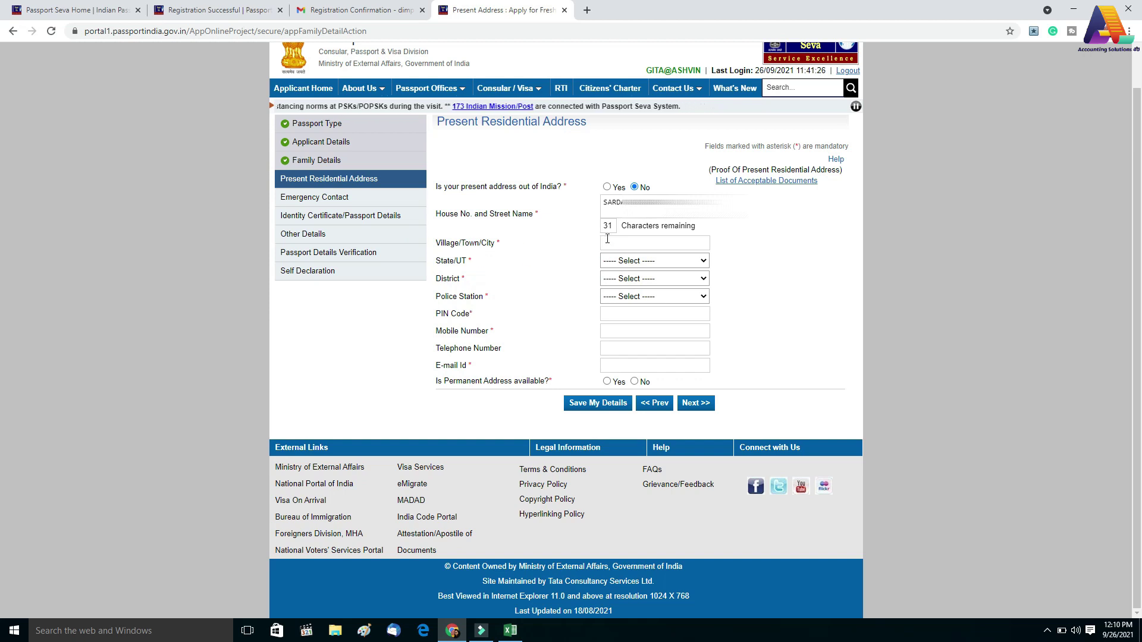
click(607, 242)
text(UNJHA)
click(630, 260)
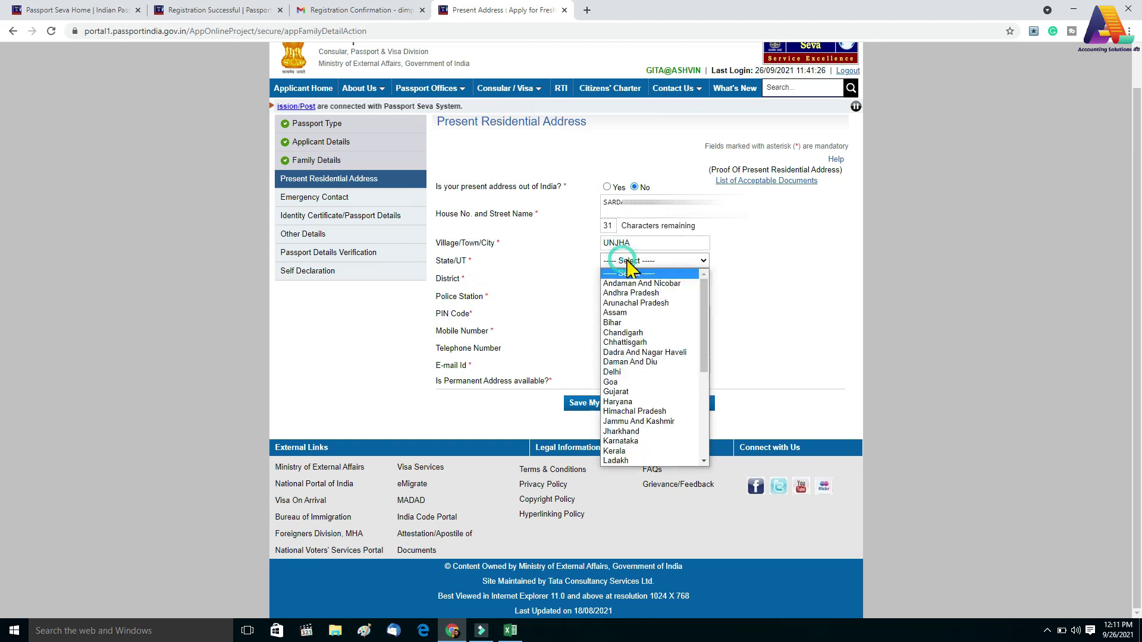
click(616, 392)
click(628, 279)
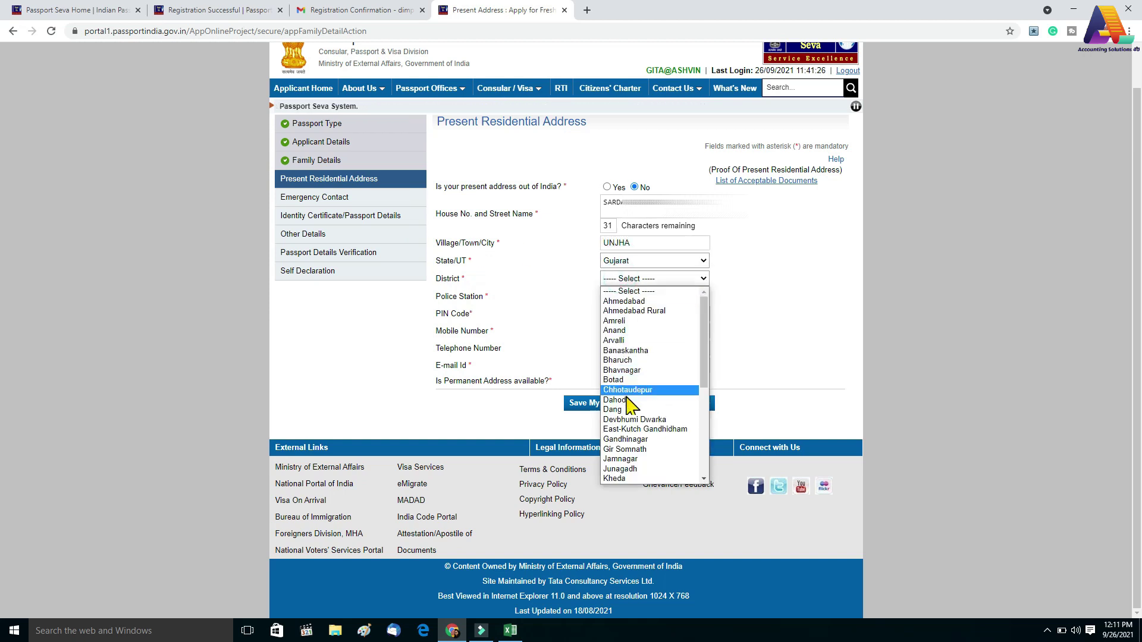
scroll(628, 404, down, 3)
click(621, 370)
click(620, 336)
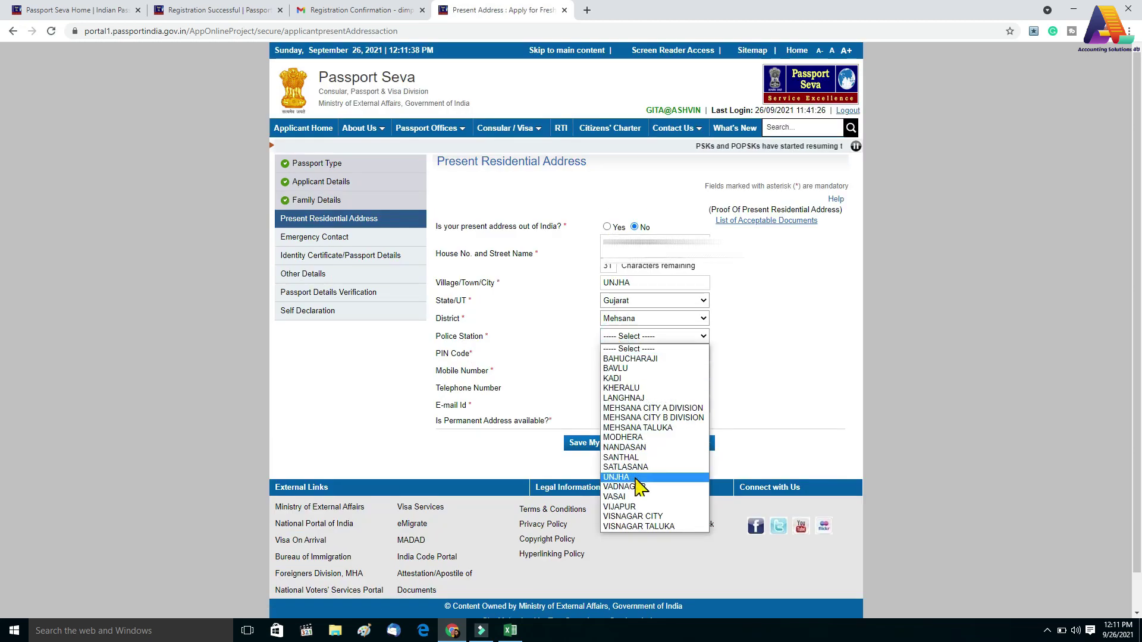
click(635, 479)
click(618, 355)
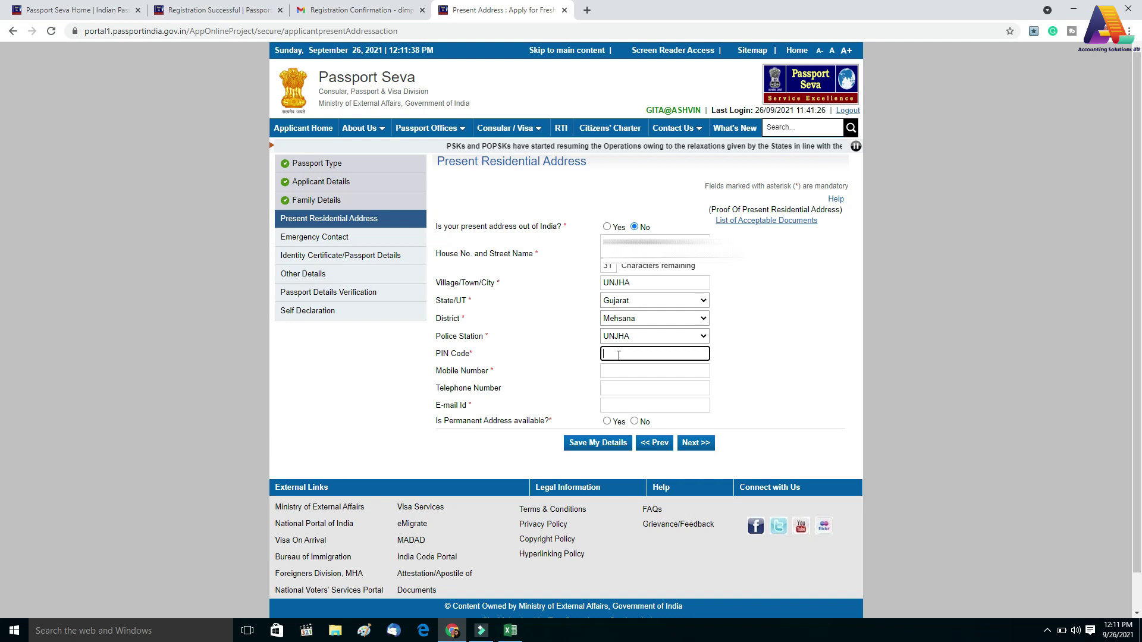
Fill in the PIN code and mobile number, and mark a separate permanent address as available
text(384140)
click(613, 371)
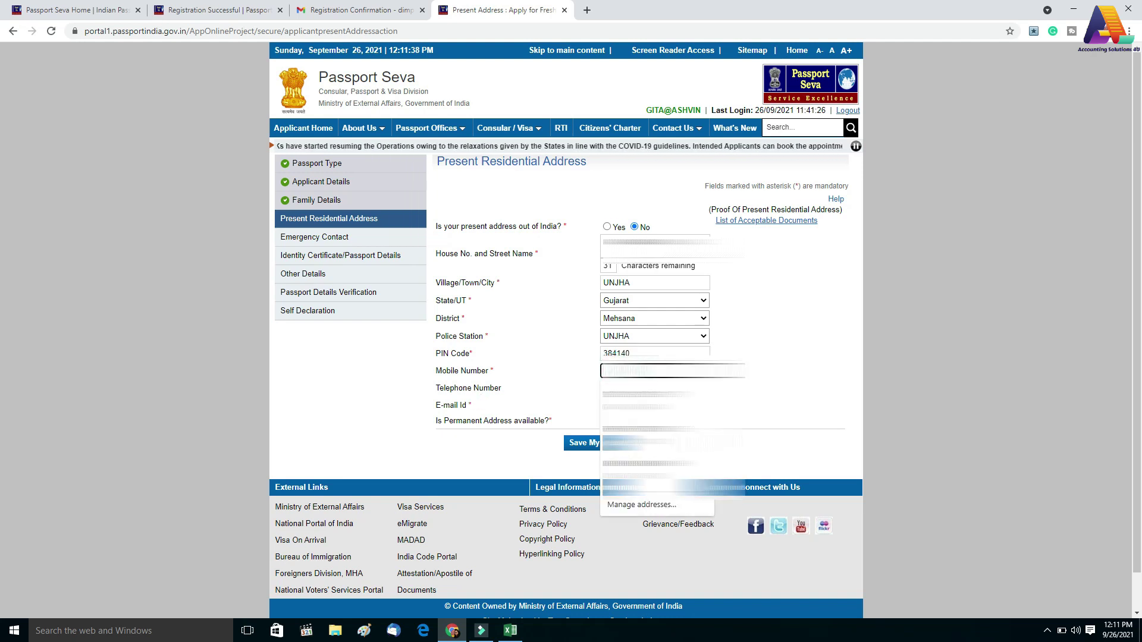
click(571, 395)
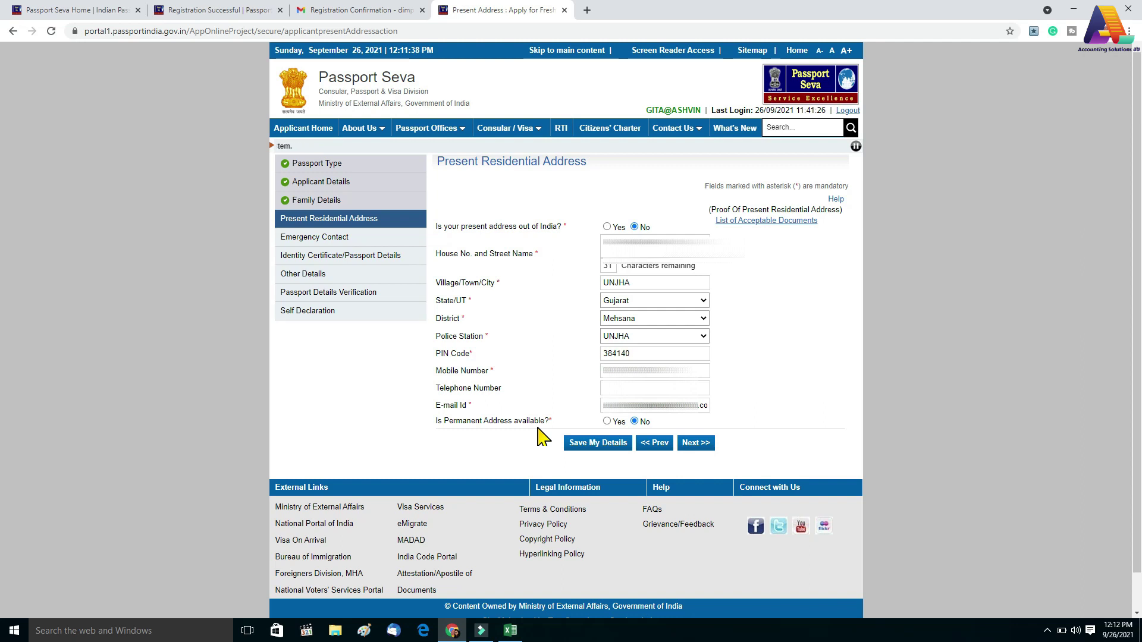
click(607, 421)
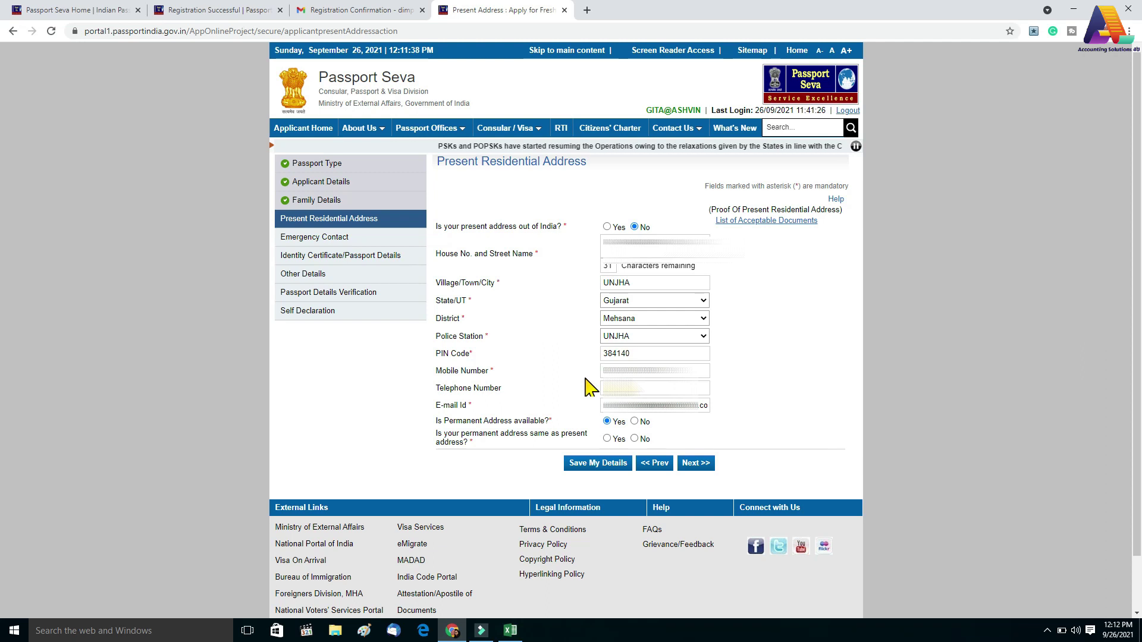
click(607, 439)
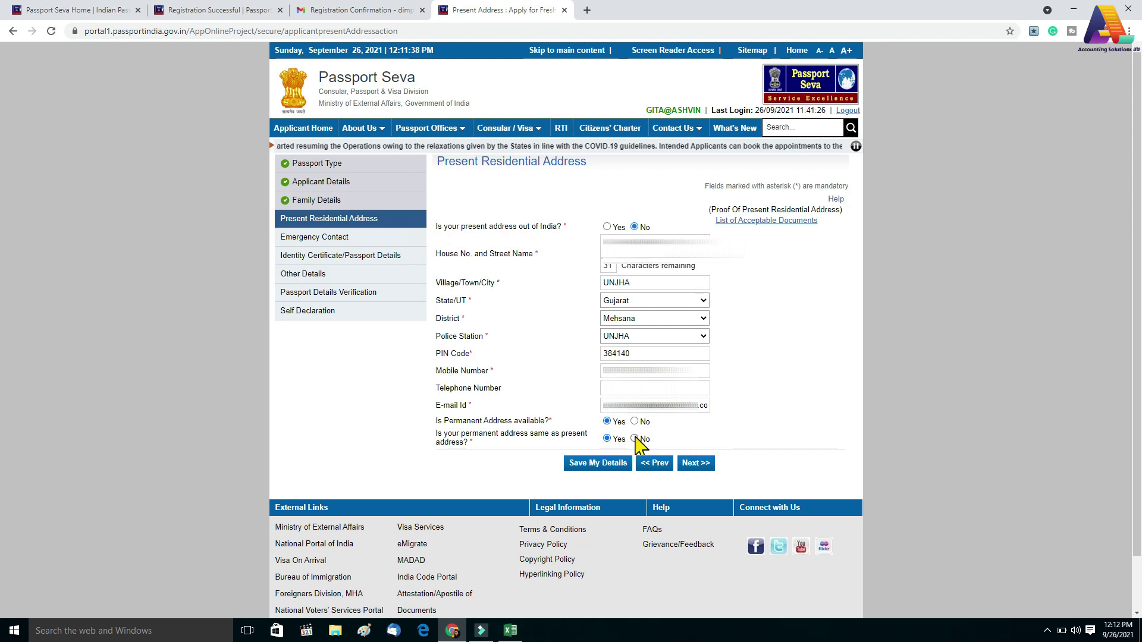
click(634, 439)
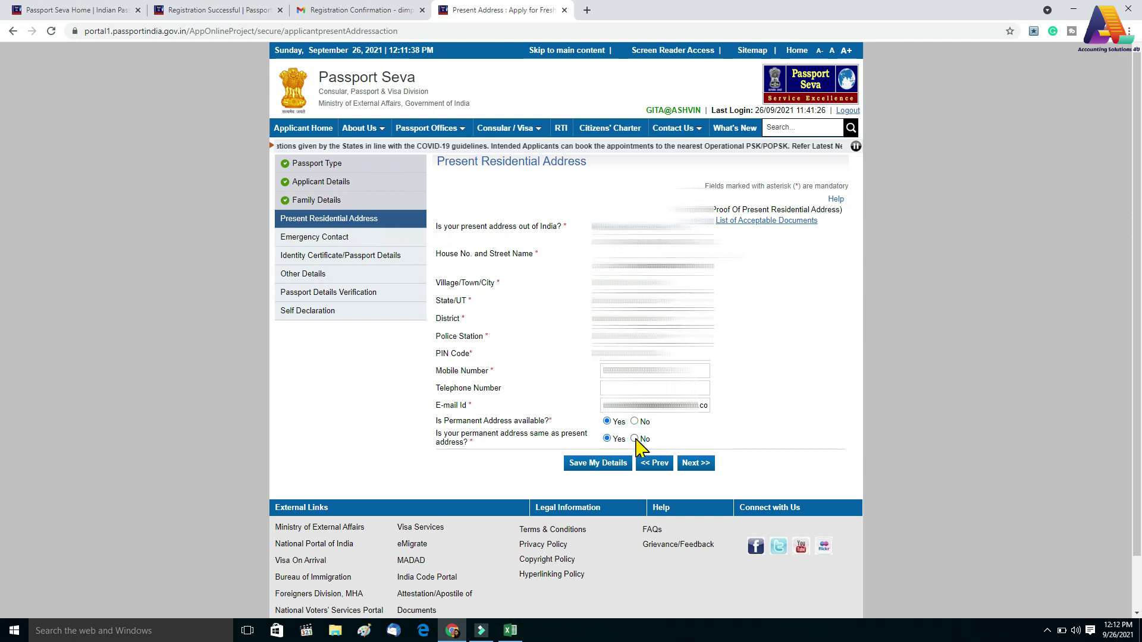
click(635, 439)
scroll(565, 247, down, 1)
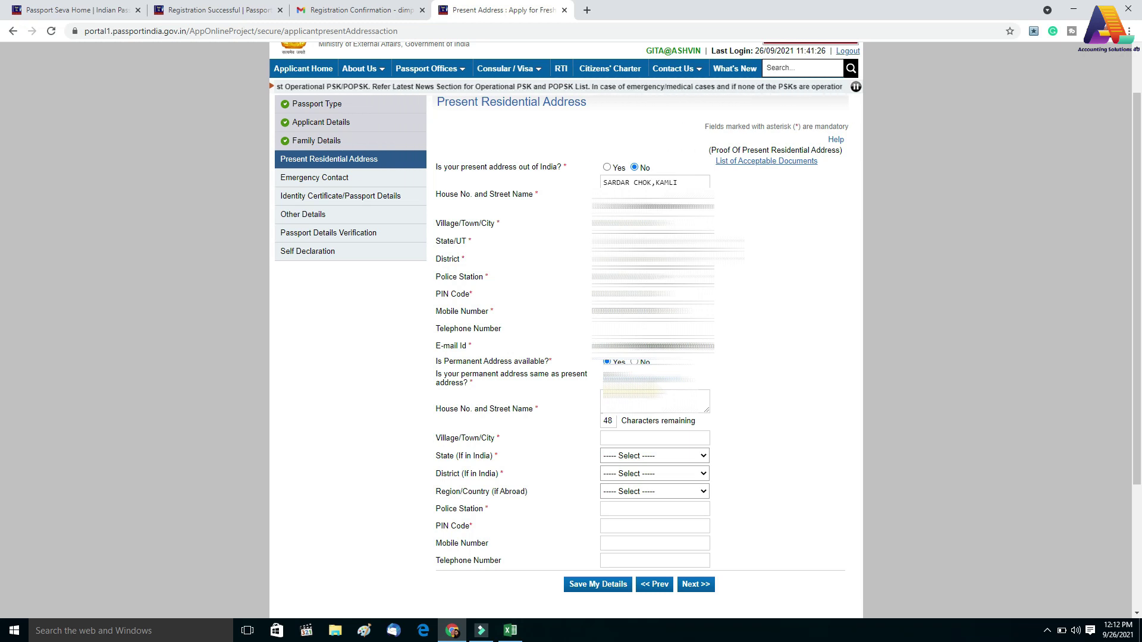
Mark the permanent address same as present, save it, and continue to Emergency Contact past the RPO warnings
click(606, 379)
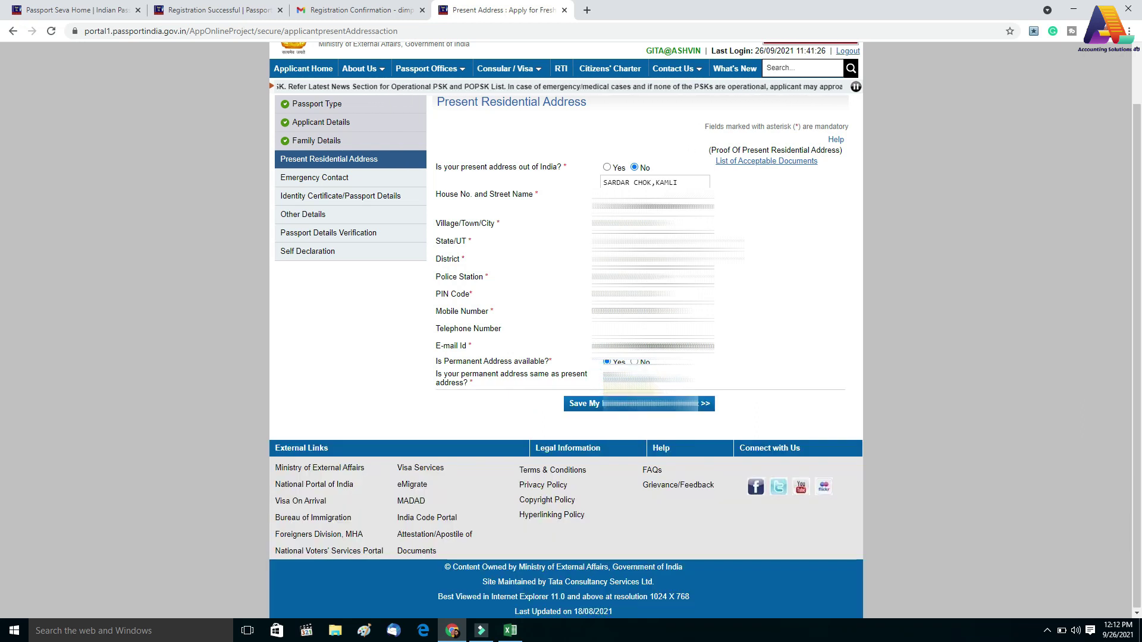
scroll(565, 333, up, 1)
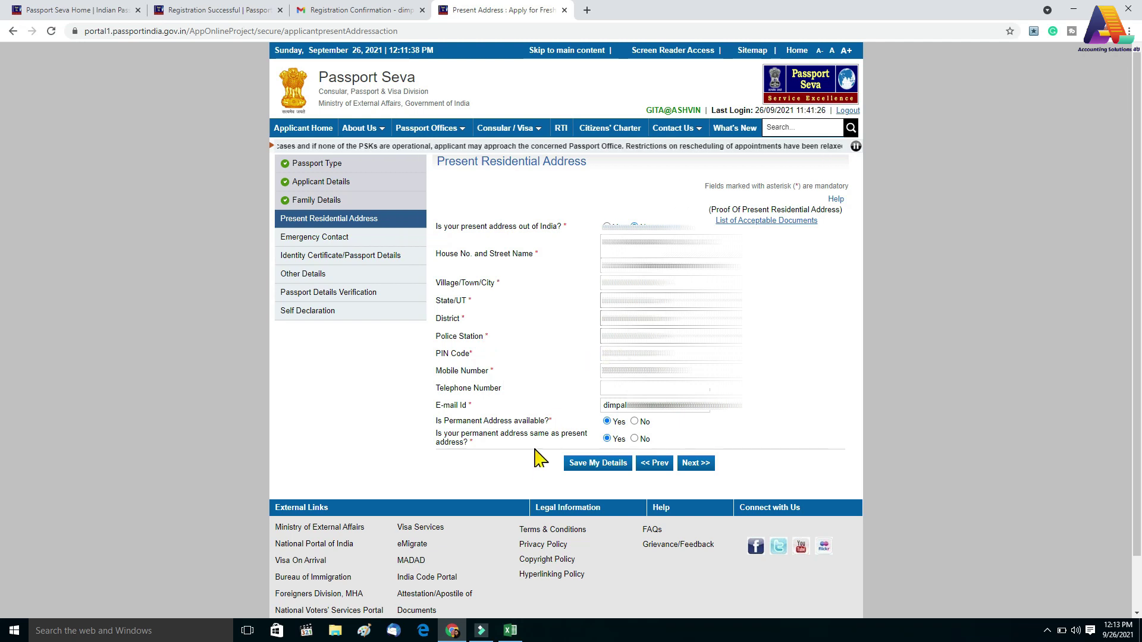
scroll(538, 458, down, 1)
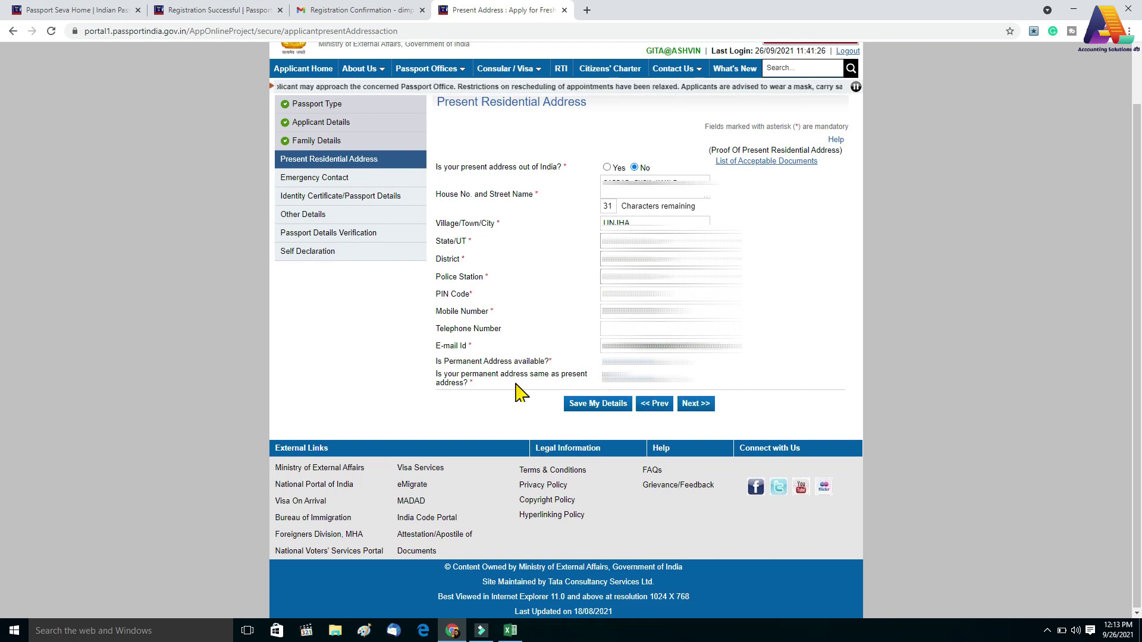
click(595, 403)
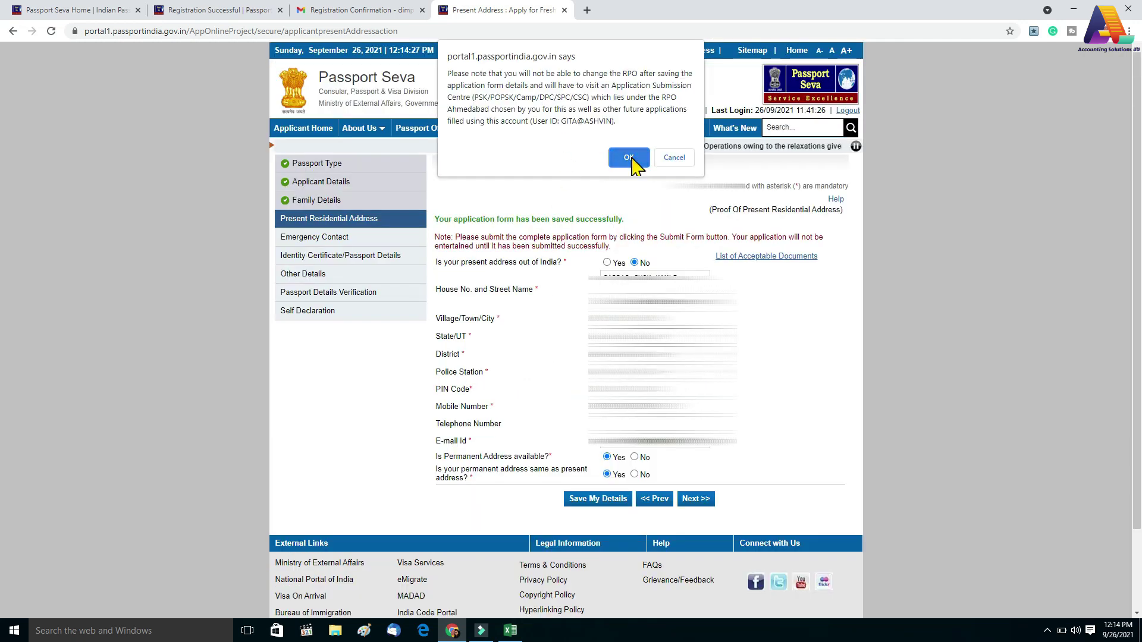
click(629, 158)
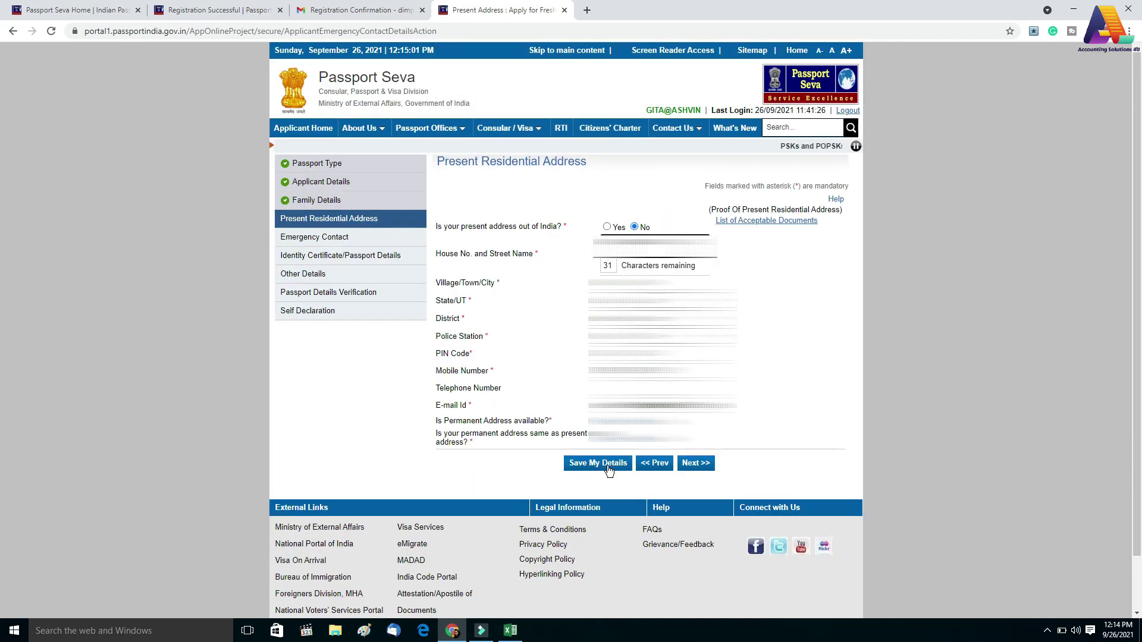
click(693, 467)
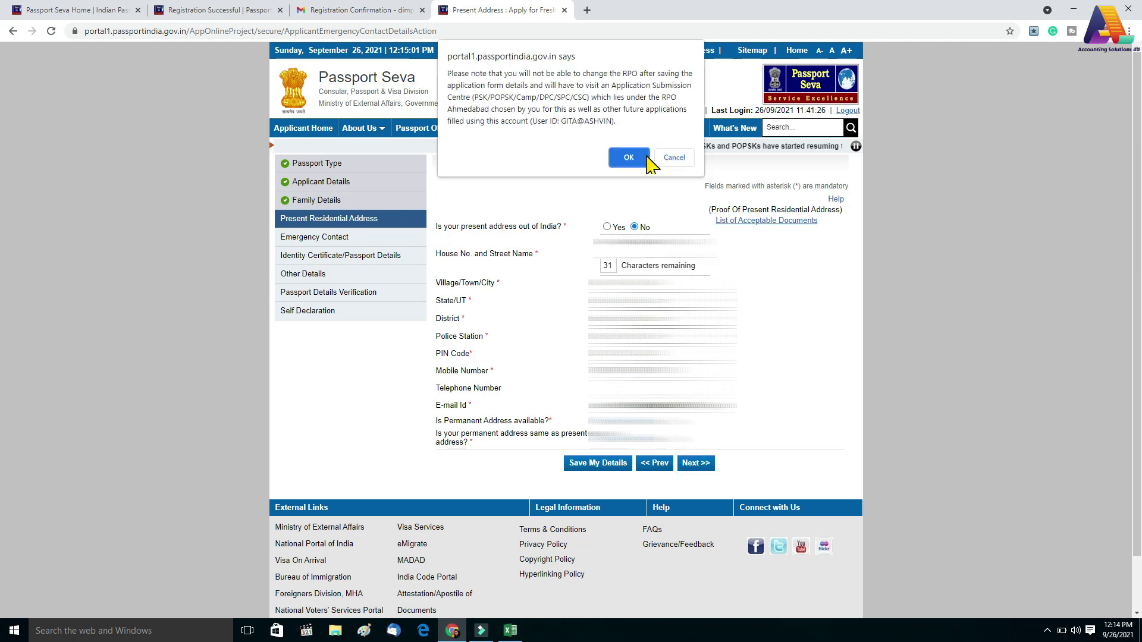
click(635, 157)
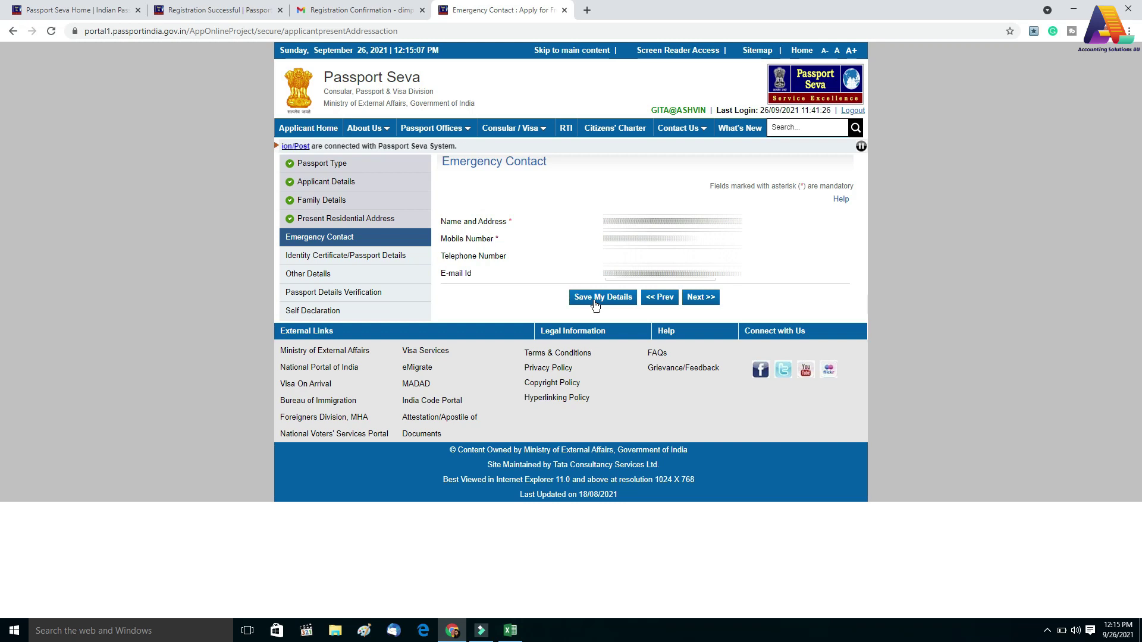
Save the Emergency Contact section and continue to Identity Certificate/Passport Details
click(595, 297)
click(699, 333)
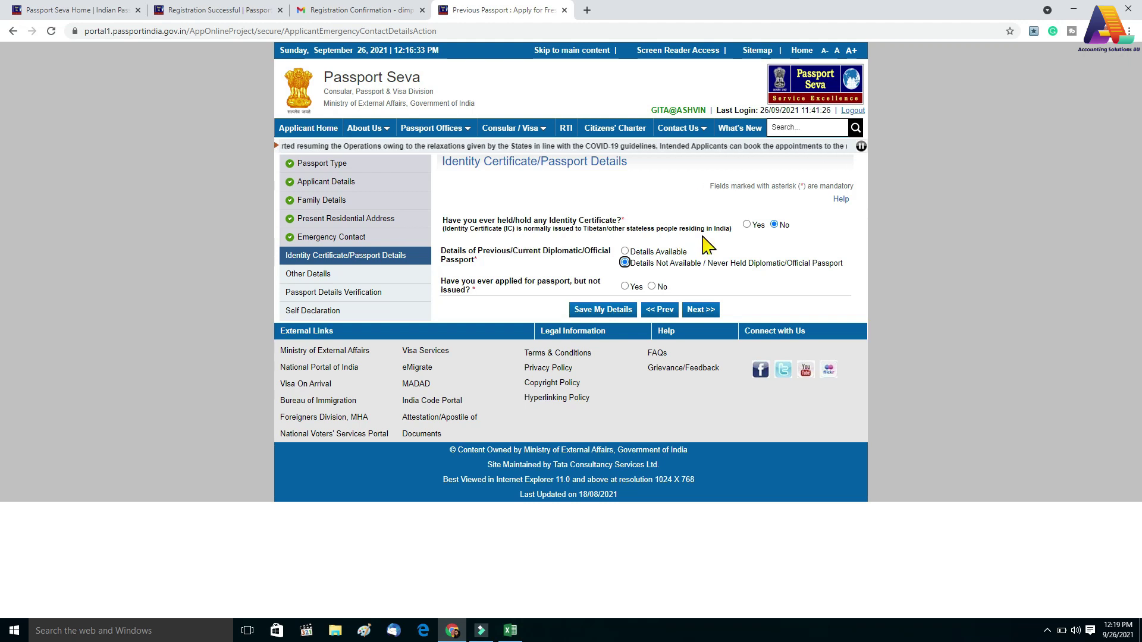
Answer No to holding an Identity Certificate and to an unissued passport application, then save
click(774, 224)
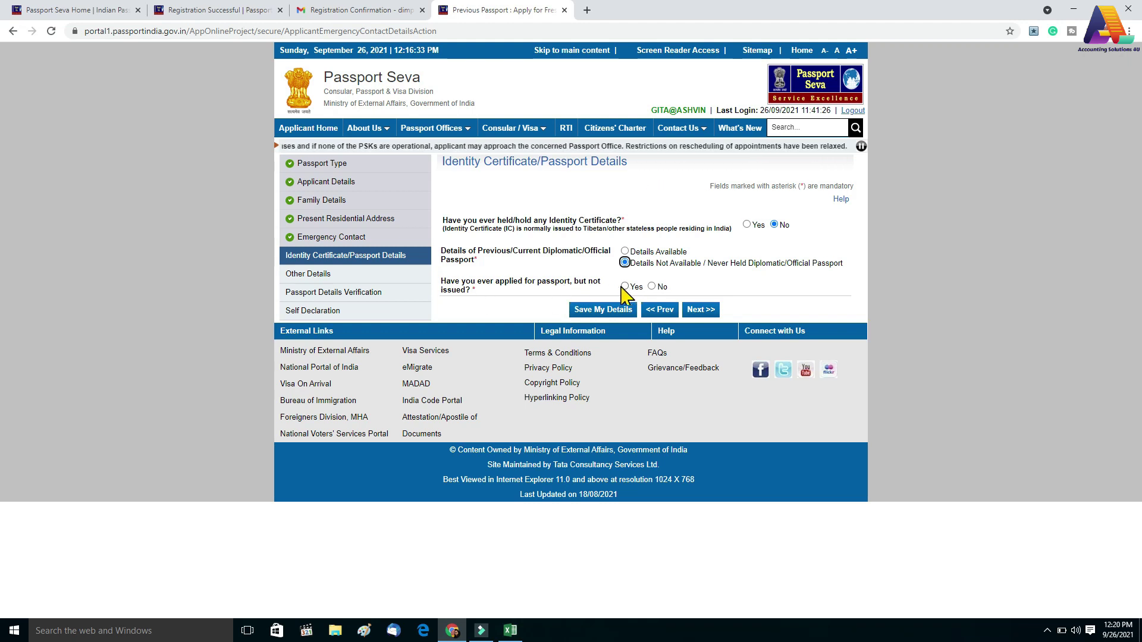
click(652, 287)
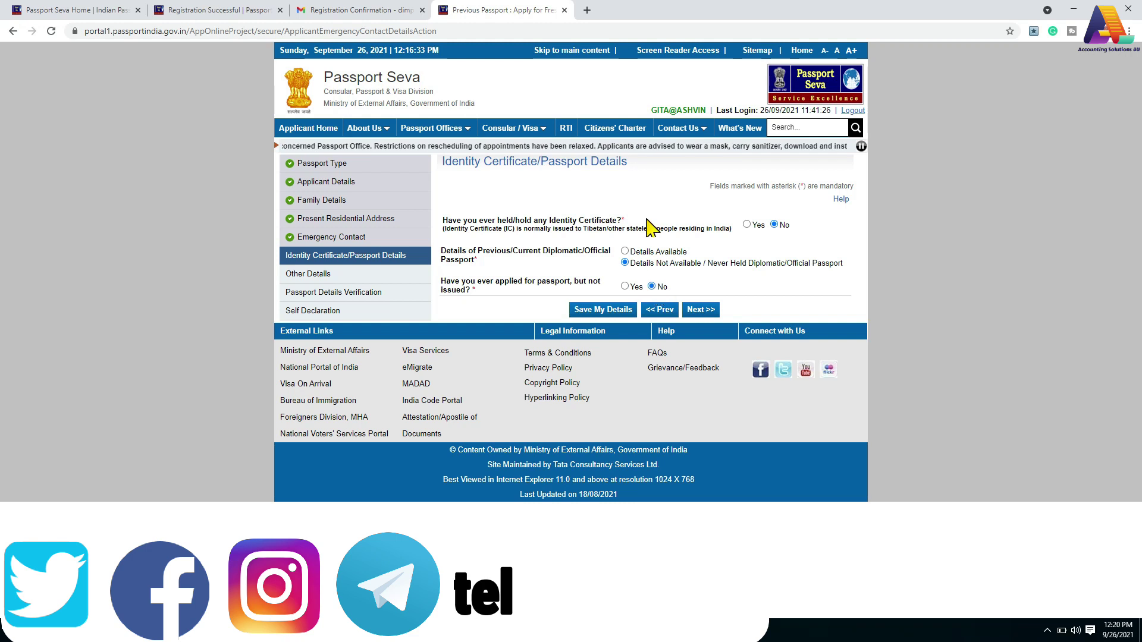
click(595, 311)
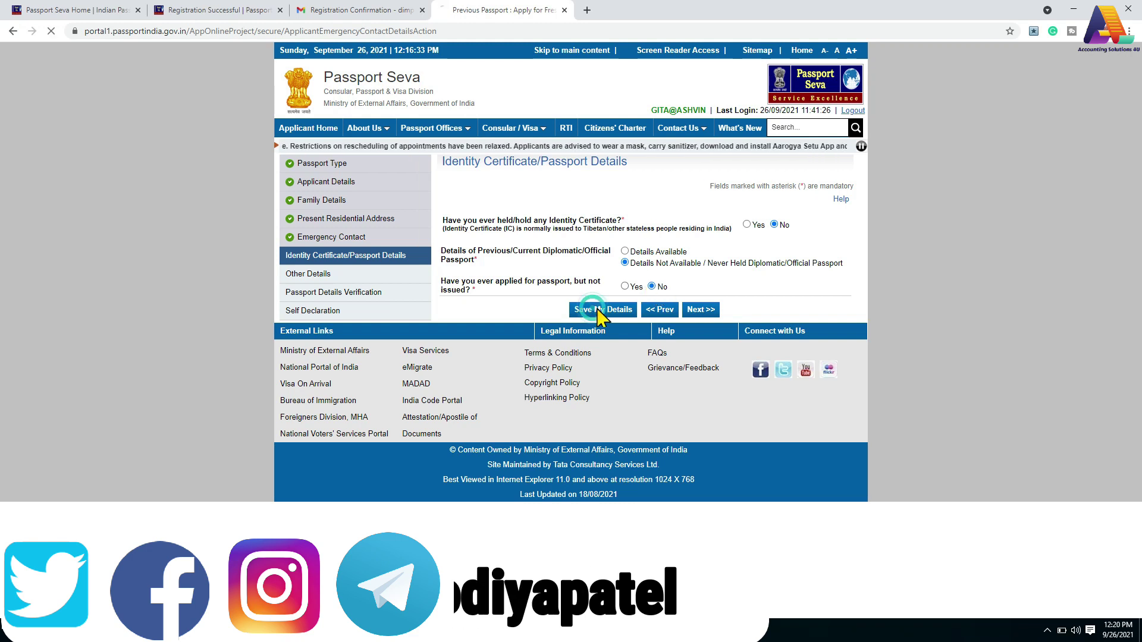
Continue to Other Details and answer No to the four criminal-proceedings questions
click(698, 346)
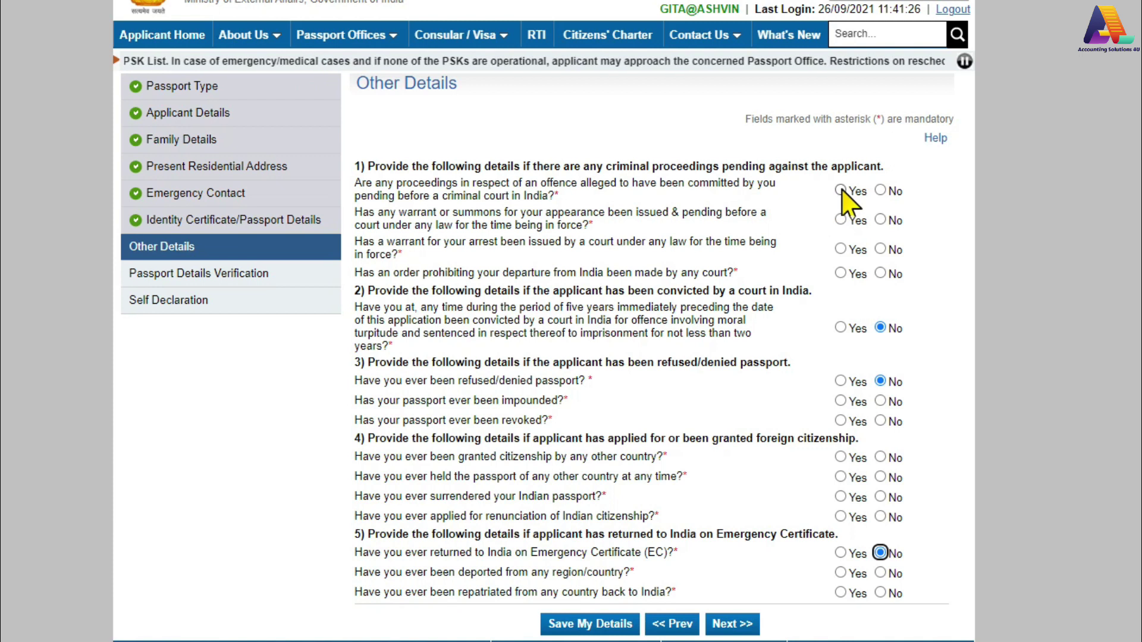
click(880, 191)
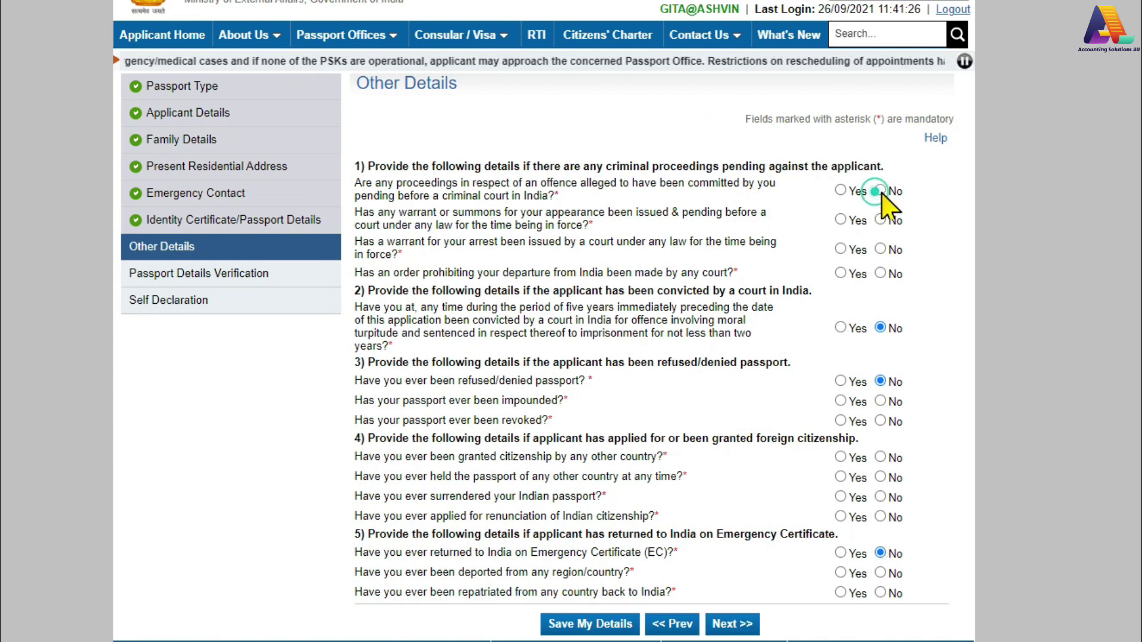
click(840, 191)
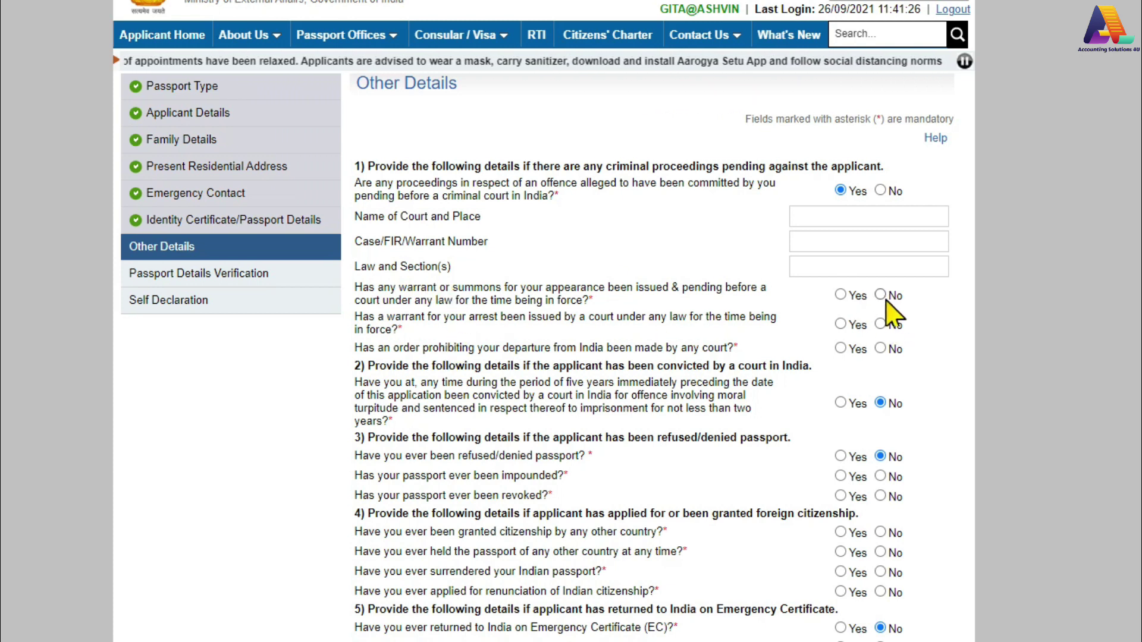
click(880, 191)
click(879, 220)
click(879, 249)
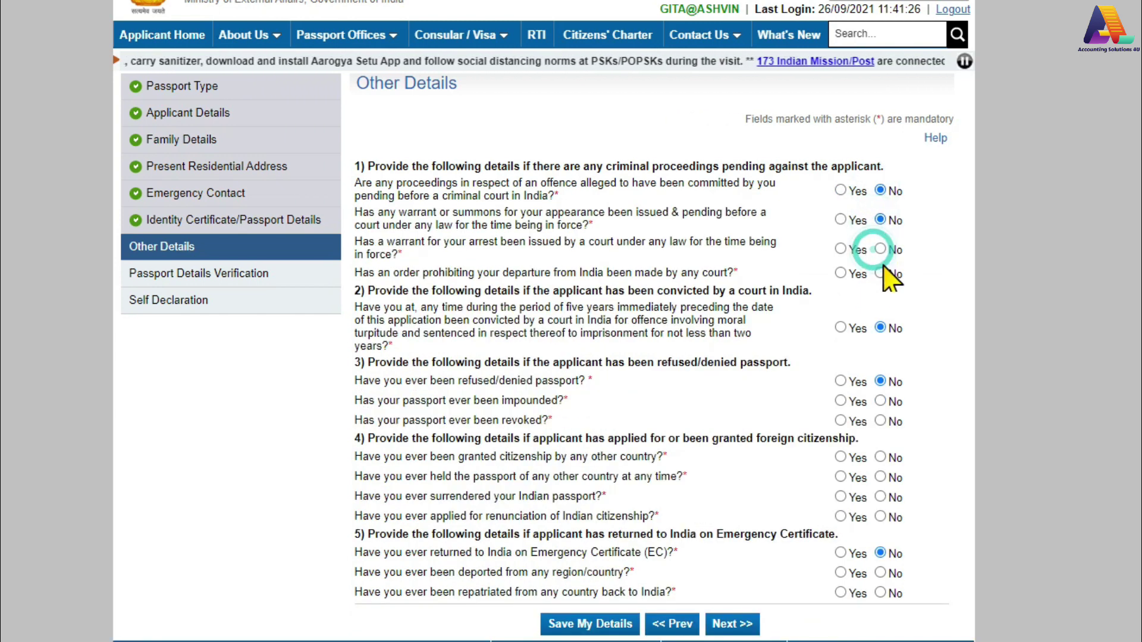
click(880, 274)
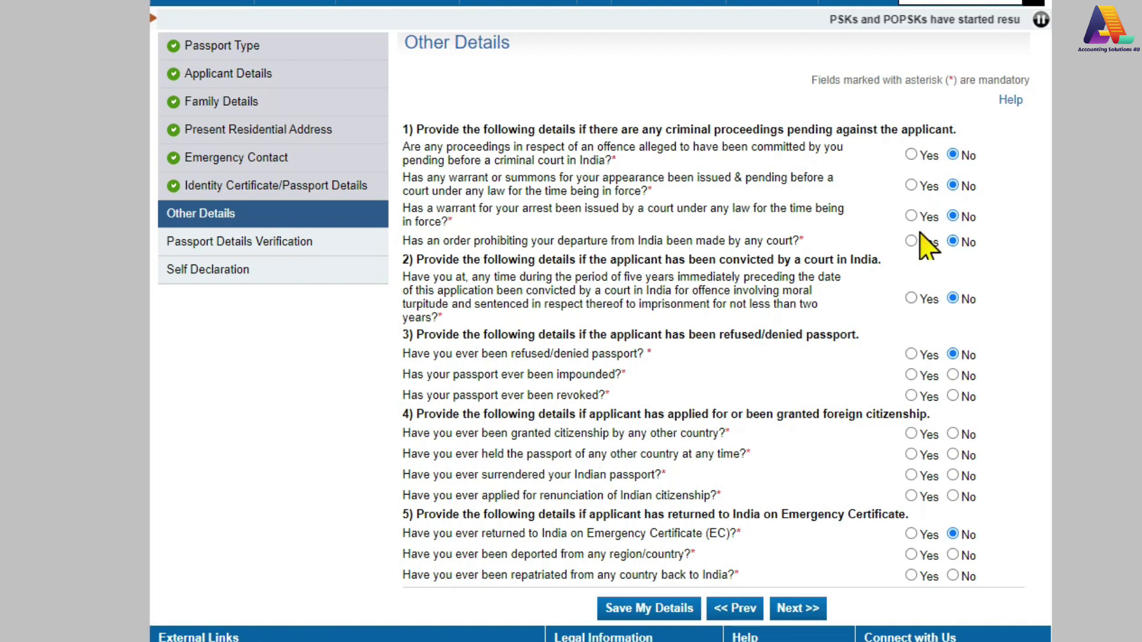
Answer No to the conviction question after briefly checking the Yes option
scroll(913, 321, down, 1)
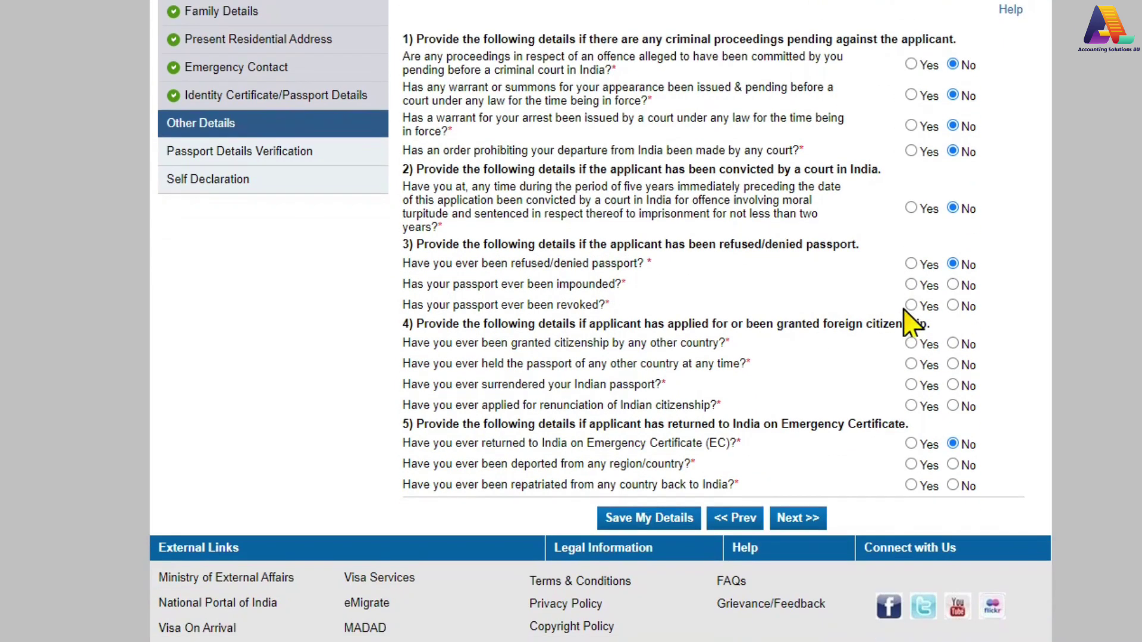
click(911, 208)
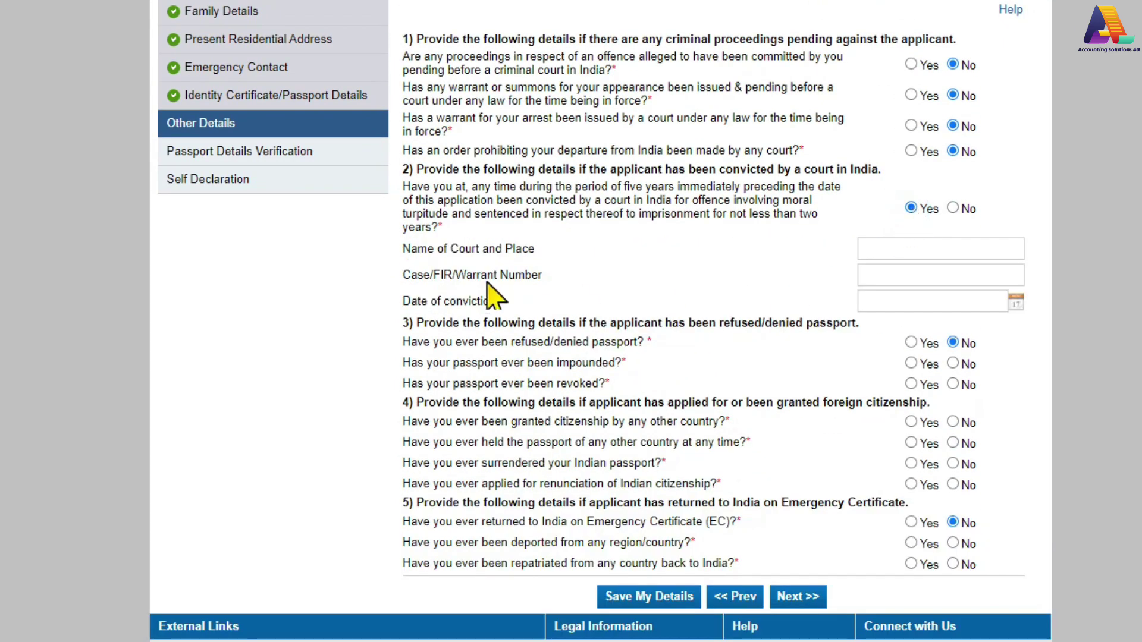
click(948, 209)
click(953, 209)
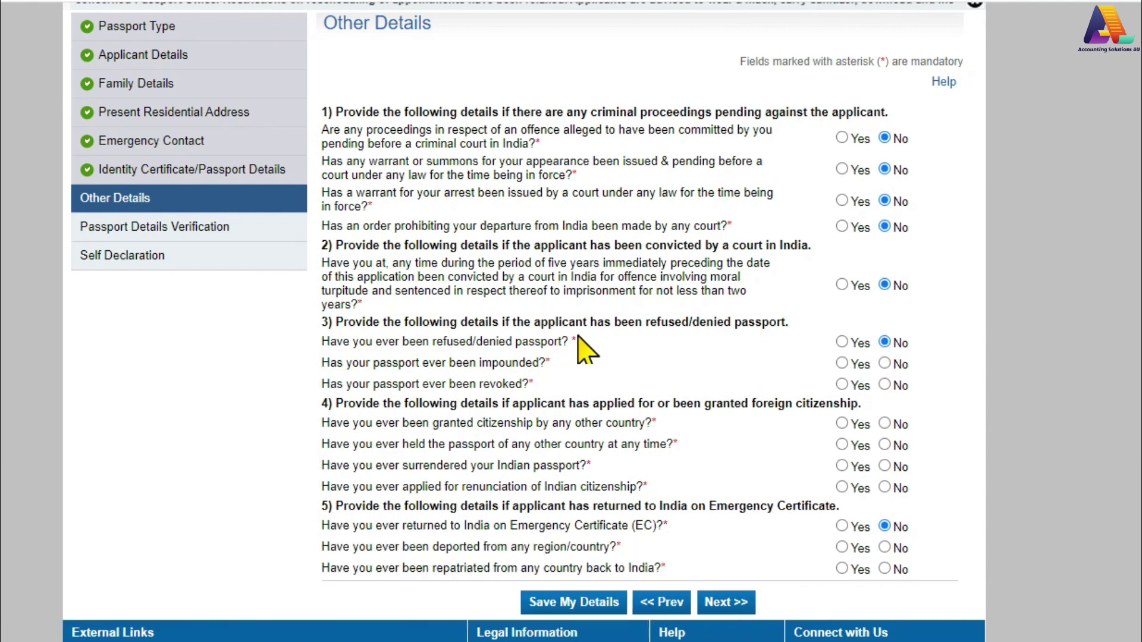
Answer No to passport impounded, revoked, Emergency Certificate, deportation and repatriation questions
click(884, 364)
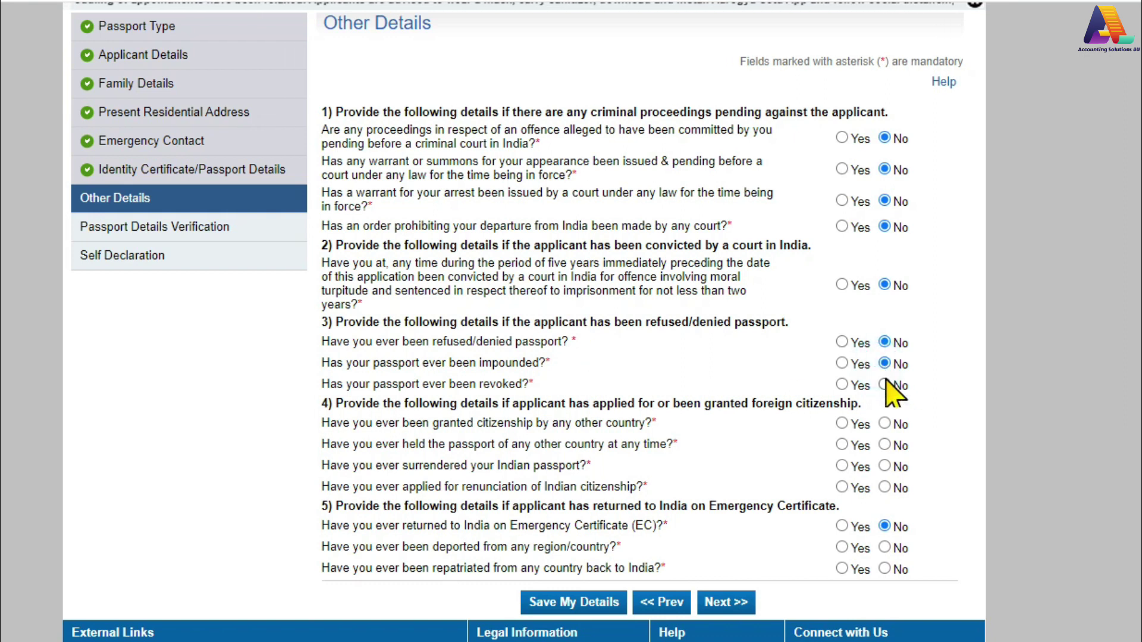
click(885, 385)
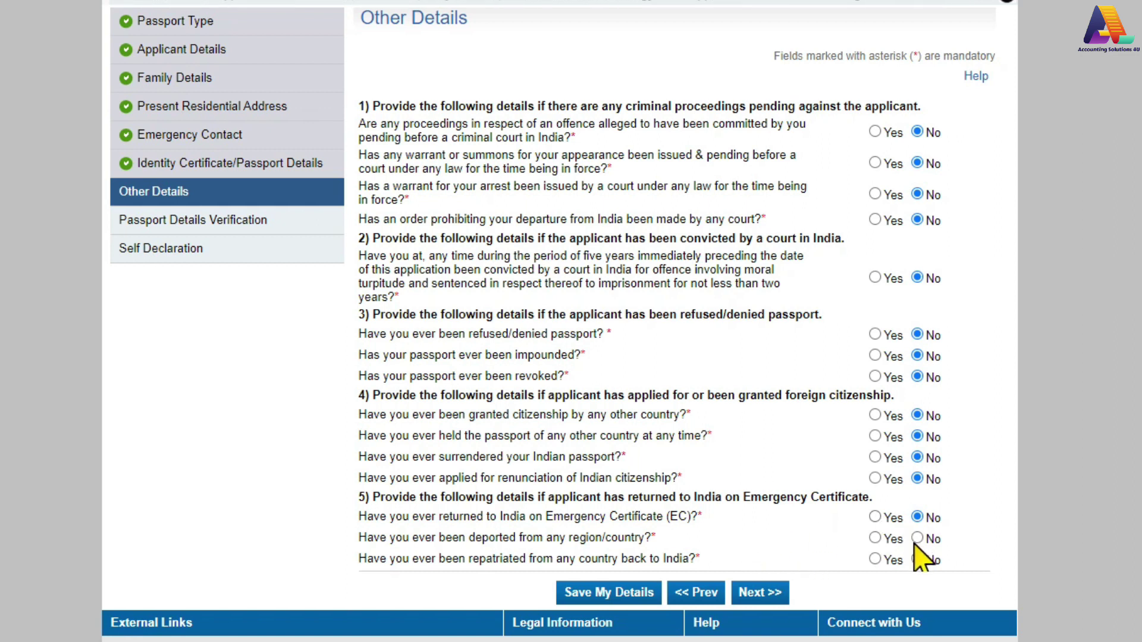
click(875, 517)
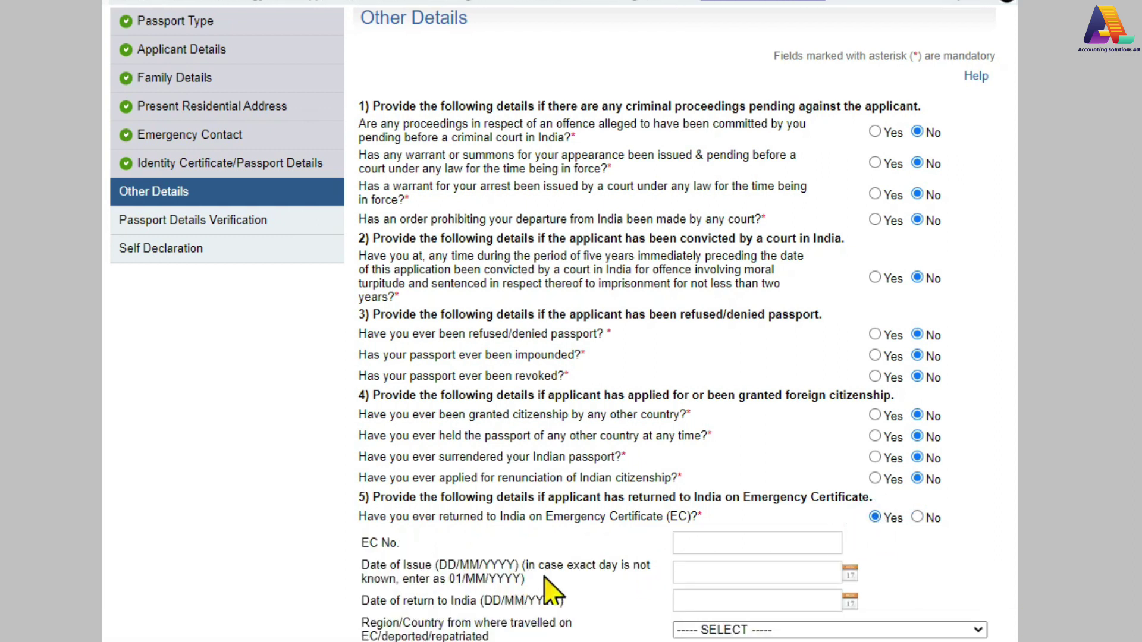
click(917, 517)
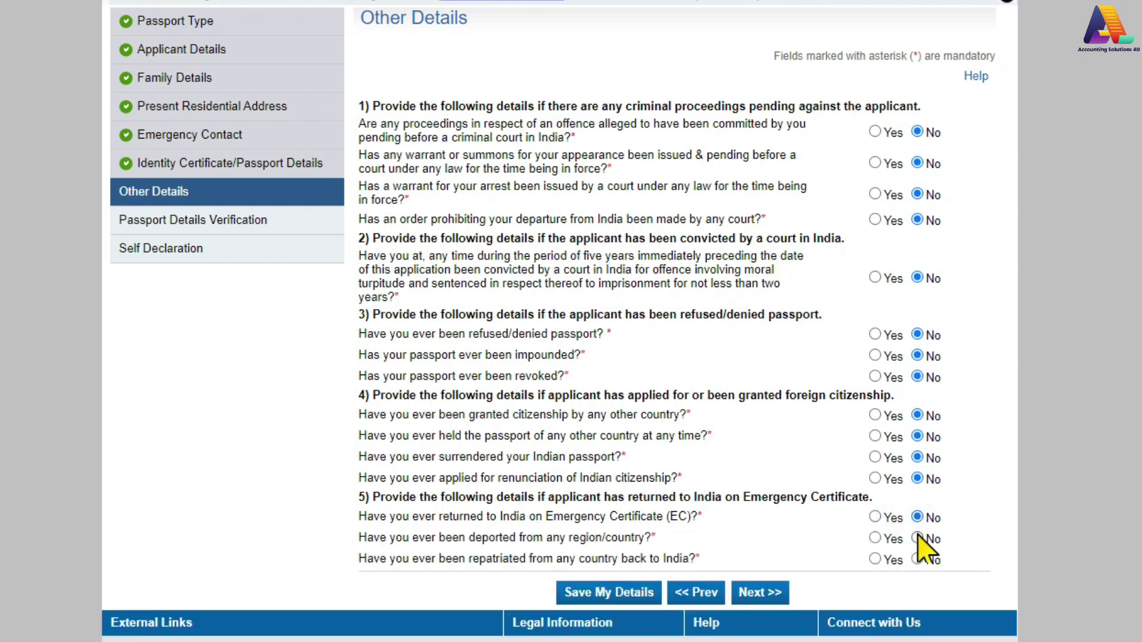
click(917, 538)
click(917, 560)
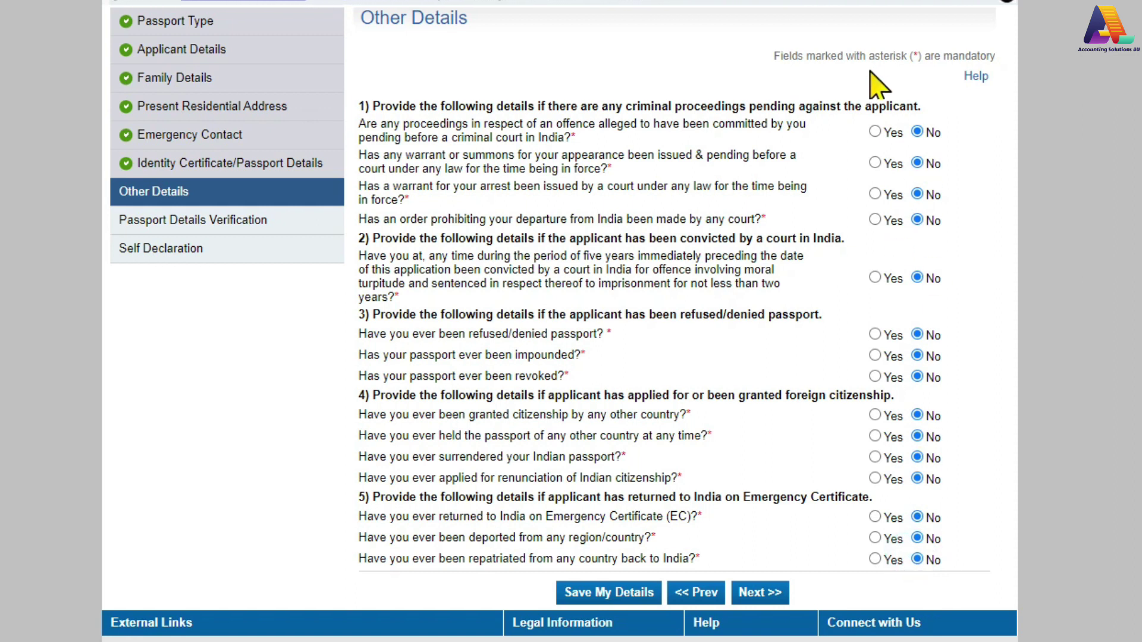
Save the Other Details answers and continue to the next section
scroll(970, 368, up, 2)
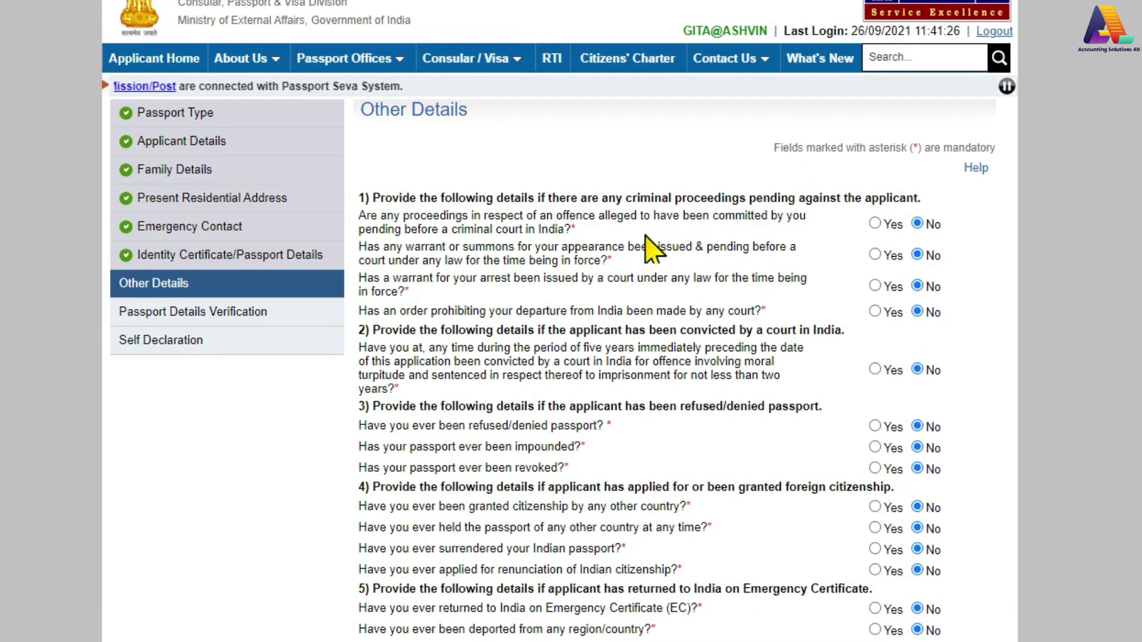
scroll(739, 386, down, 2)
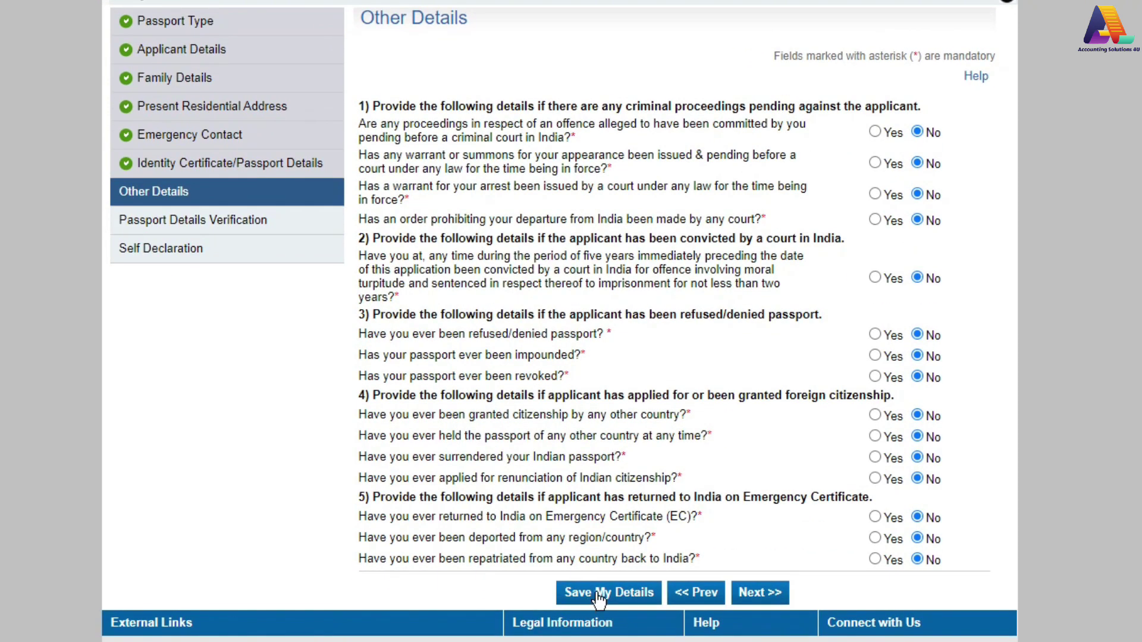
click(598, 594)
scroll(719, 351, down, 2)
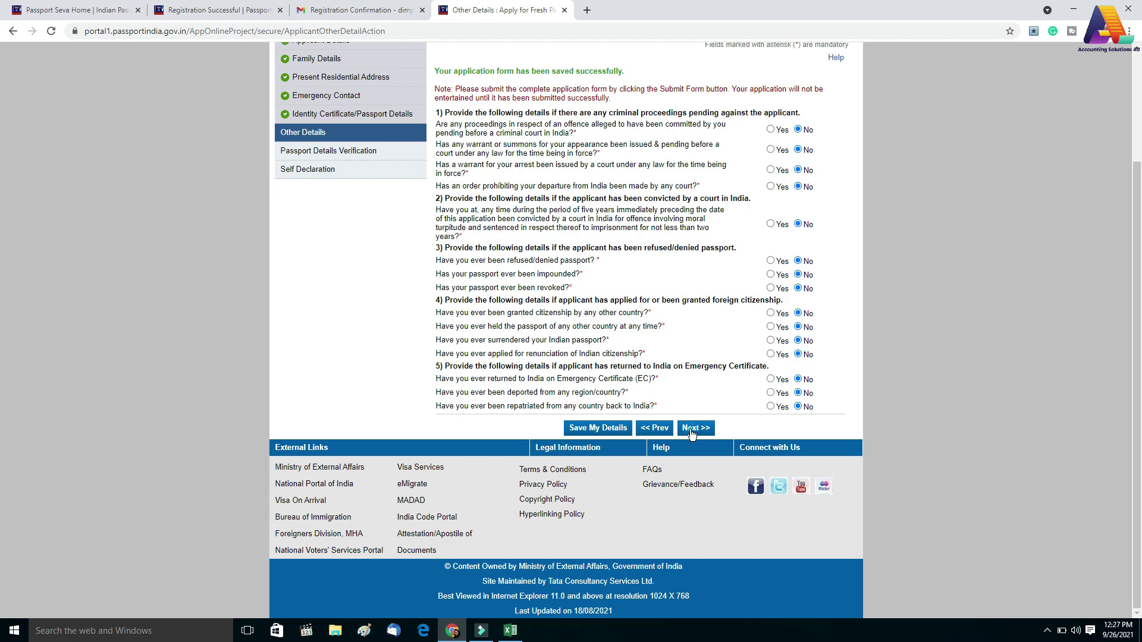
click(691, 429)
Scroll through the Passport Details Verification page to review it
scroll(691, 430, down, 1)
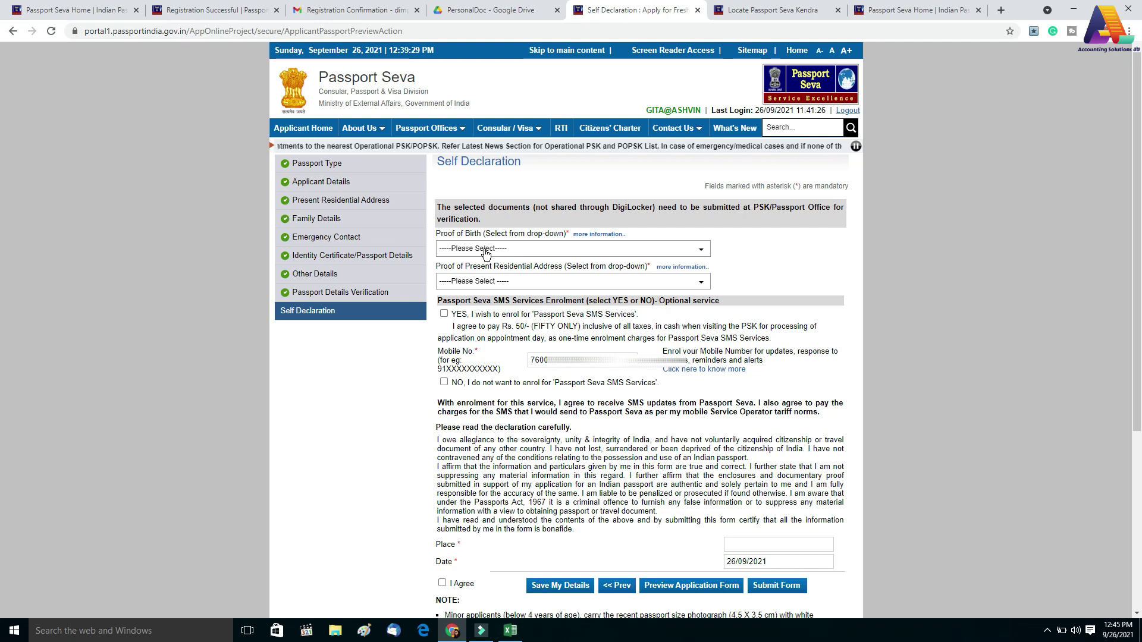
In the Self Declaration dropdowns, pick Aadhaar Card/E-Aadhaar for birth and Aadhaar Card (Address Proof) for address
click(485, 253)
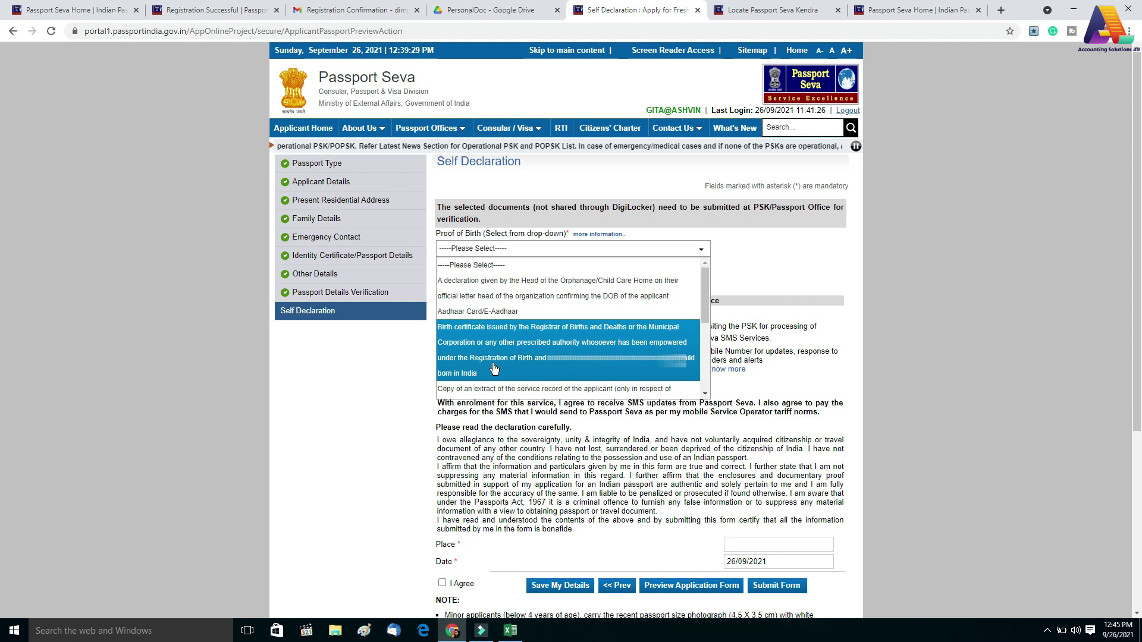
scroll(498, 379, down, 1)
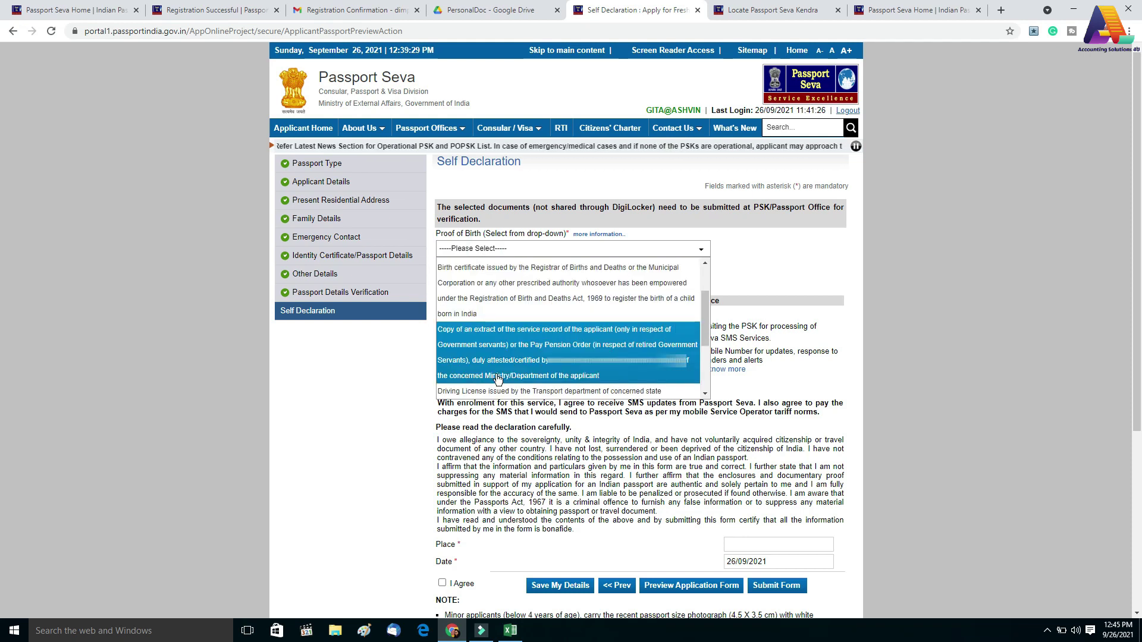
scroll(498, 379, down, 1)
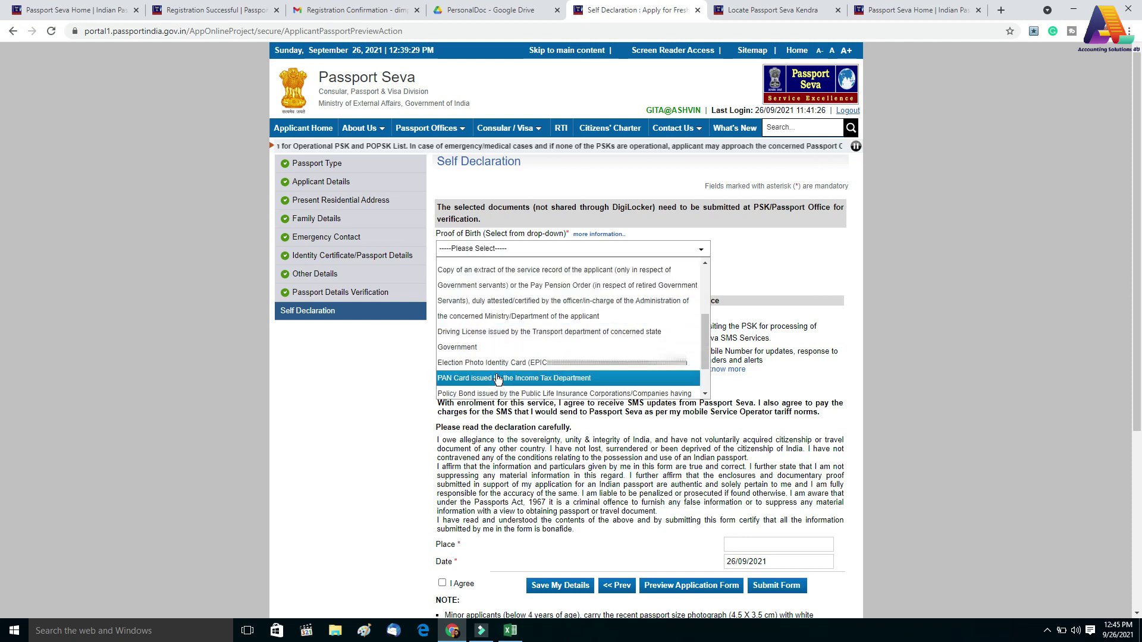
scroll(498, 374, up, 2)
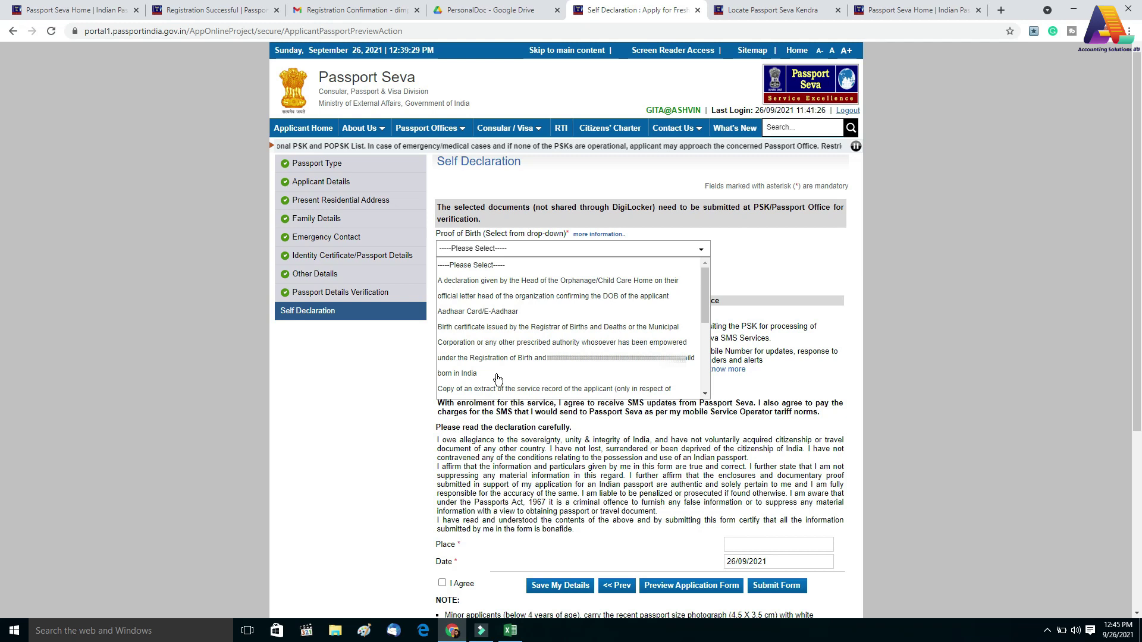
click(491, 317)
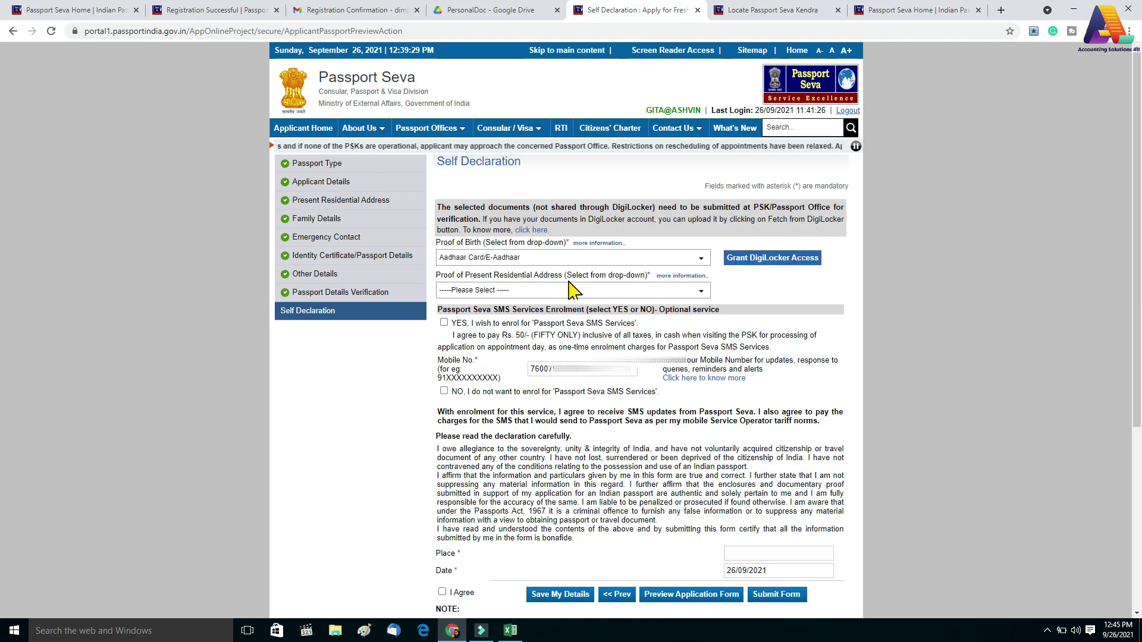
click(473, 291)
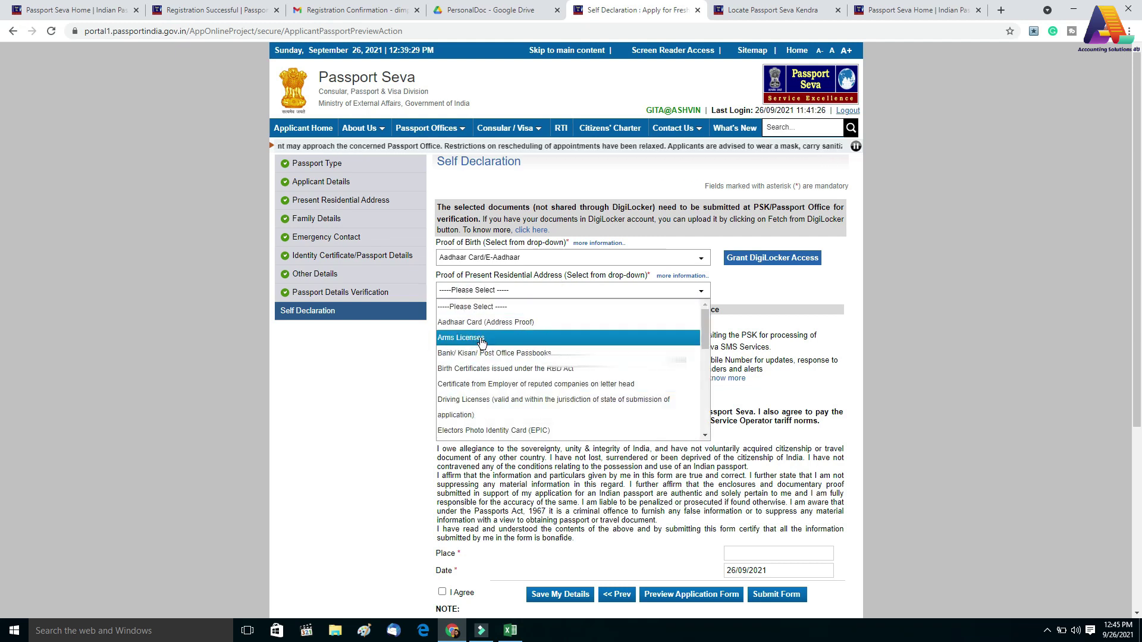
scroll(521, 360, down, 1)
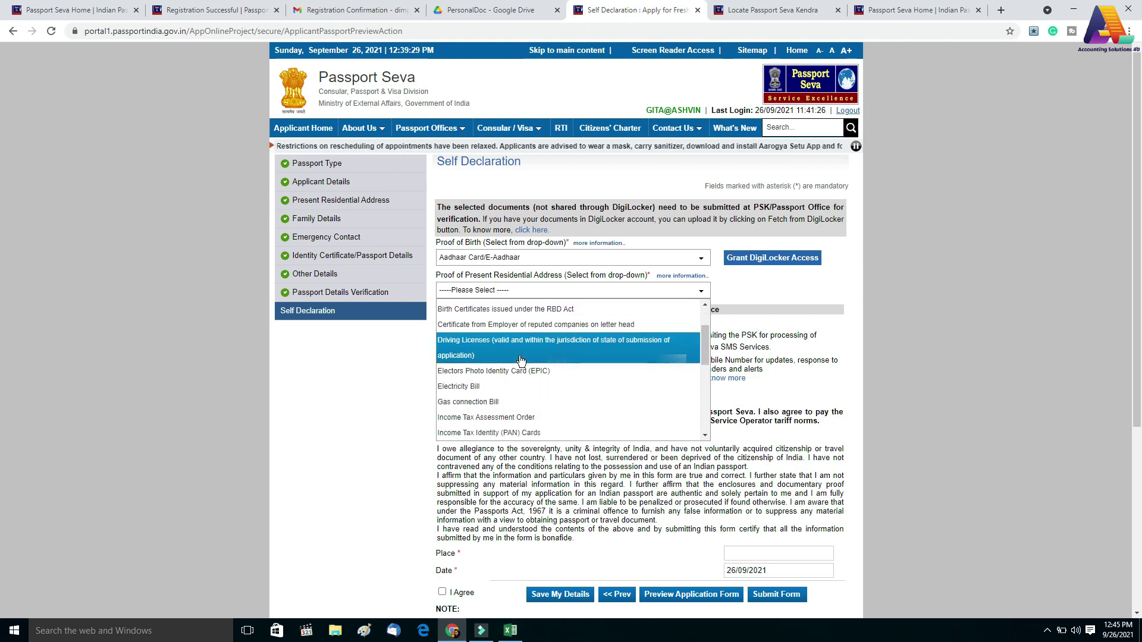
scroll(528, 412, up, 1)
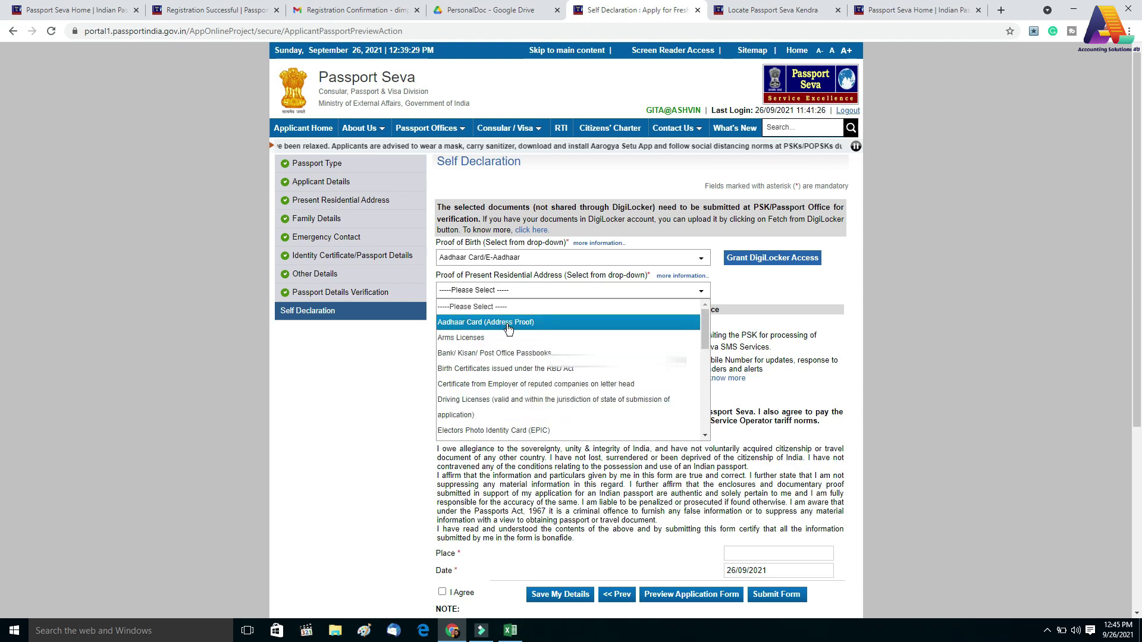
click(508, 329)
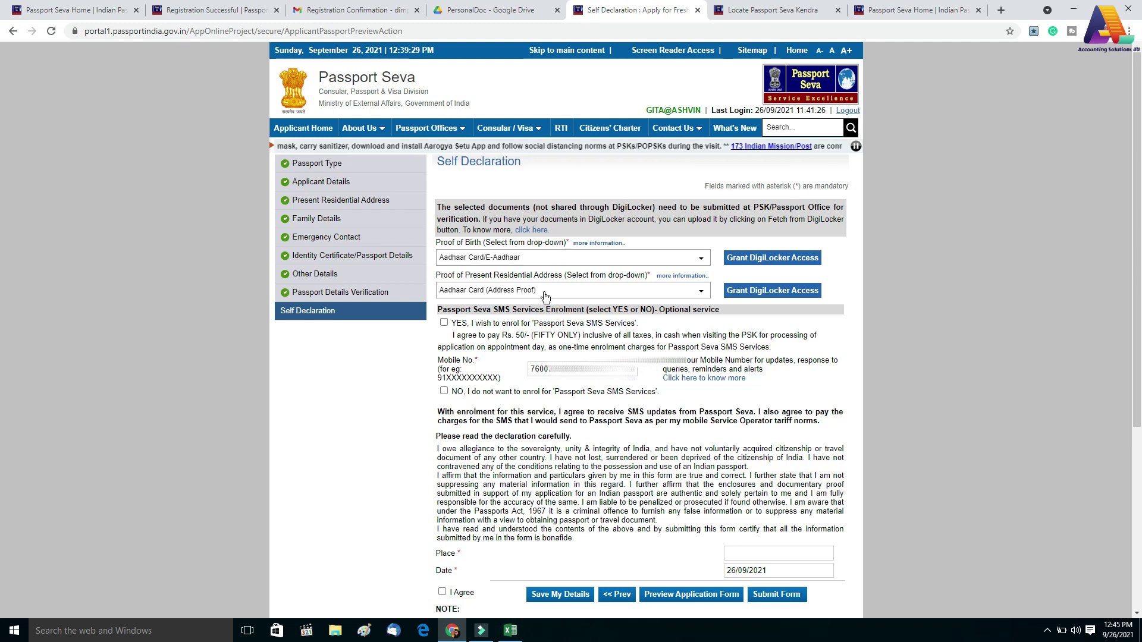
Opt in to SMS services, enter KAMLI as the place, agree to the declaration, and submit
click(549, 321)
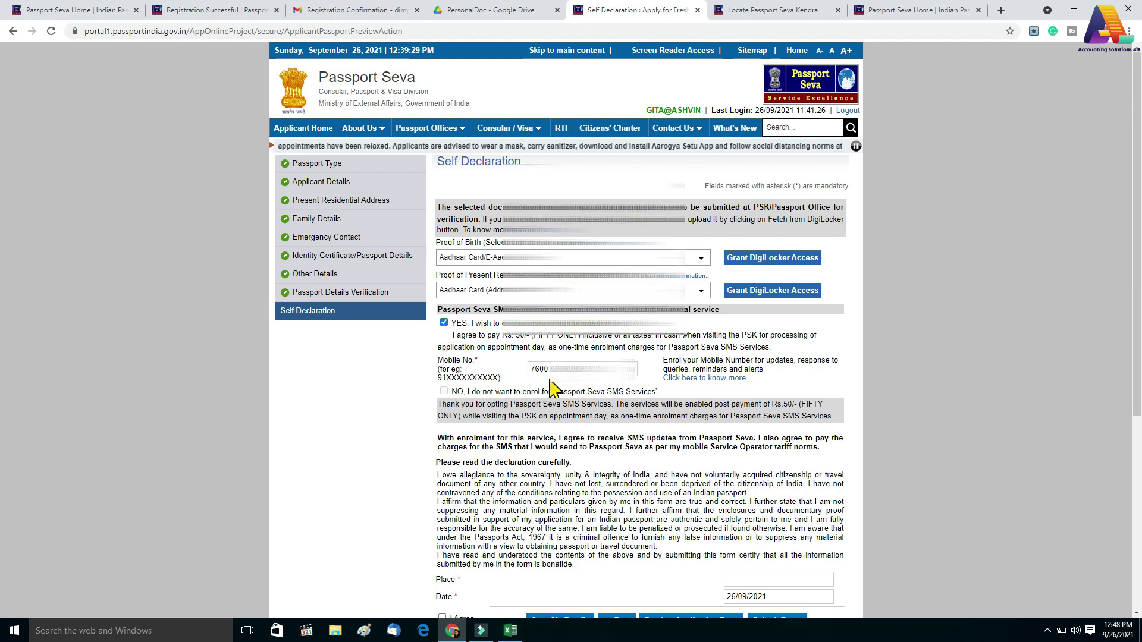
scroll(552, 387, down, 3)
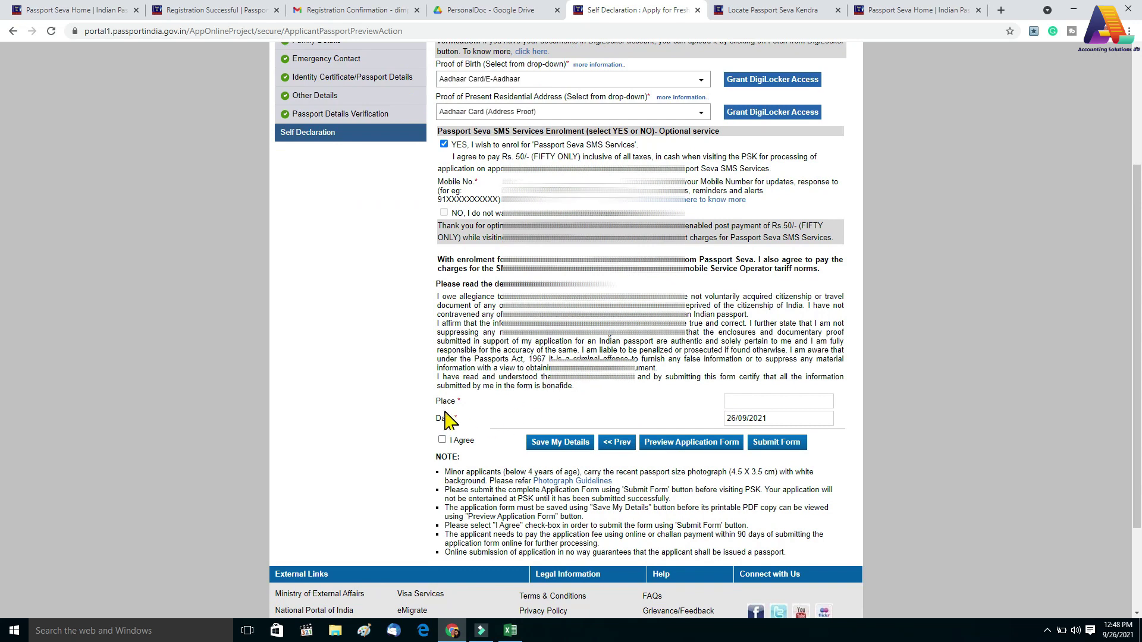
click(732, 402)
click(699, 411)
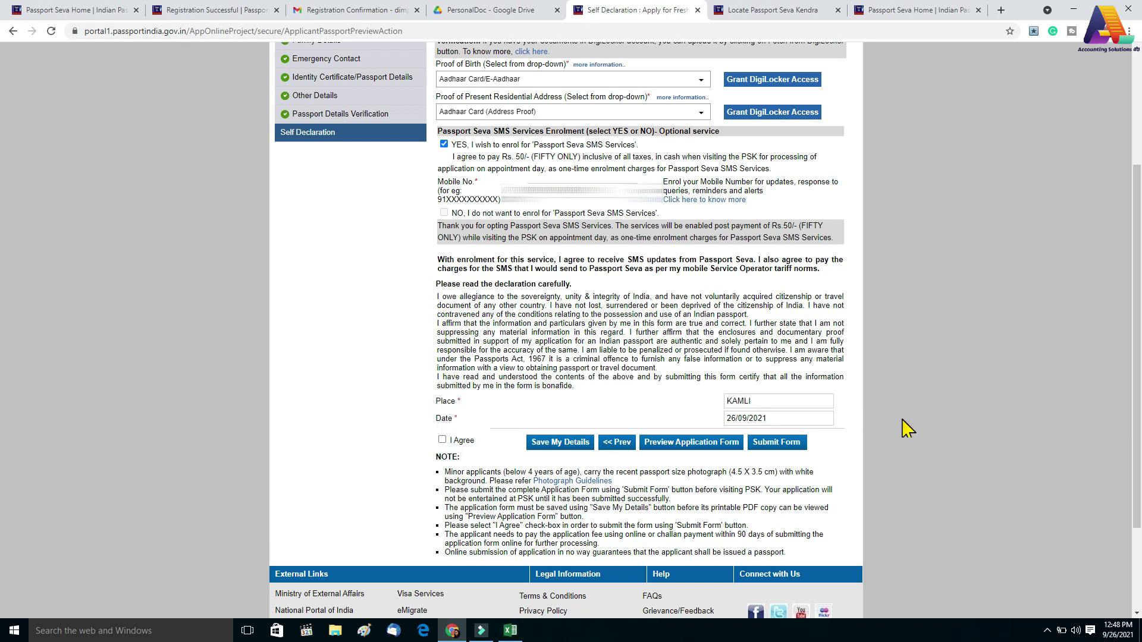
click(442, 440)
click(775, 445)
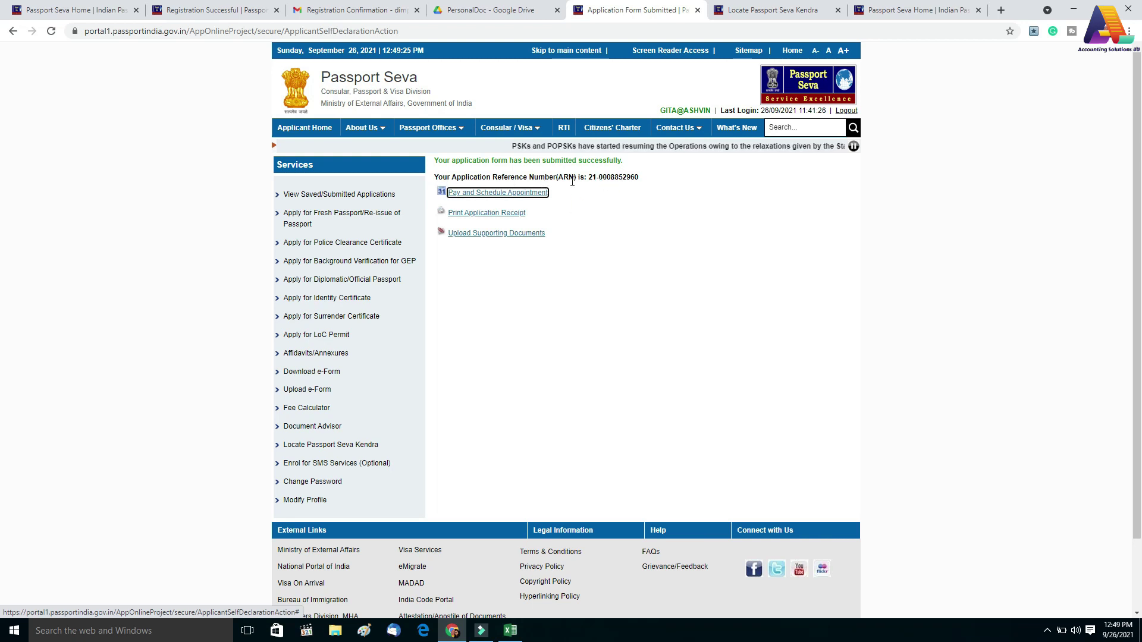
Select the Application Reference Number shown on the submission page
drag(640, 176, 592, 175)
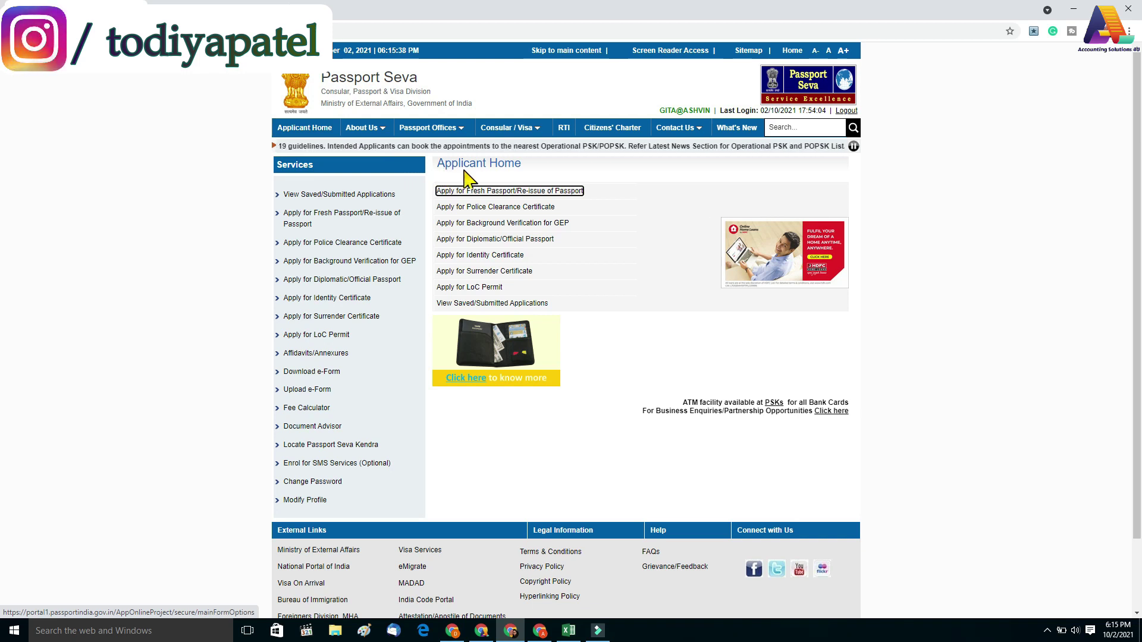
From the submitted applications list, open Payment and Appointment and start Pay and Schedule Appointment
click(454, 303)
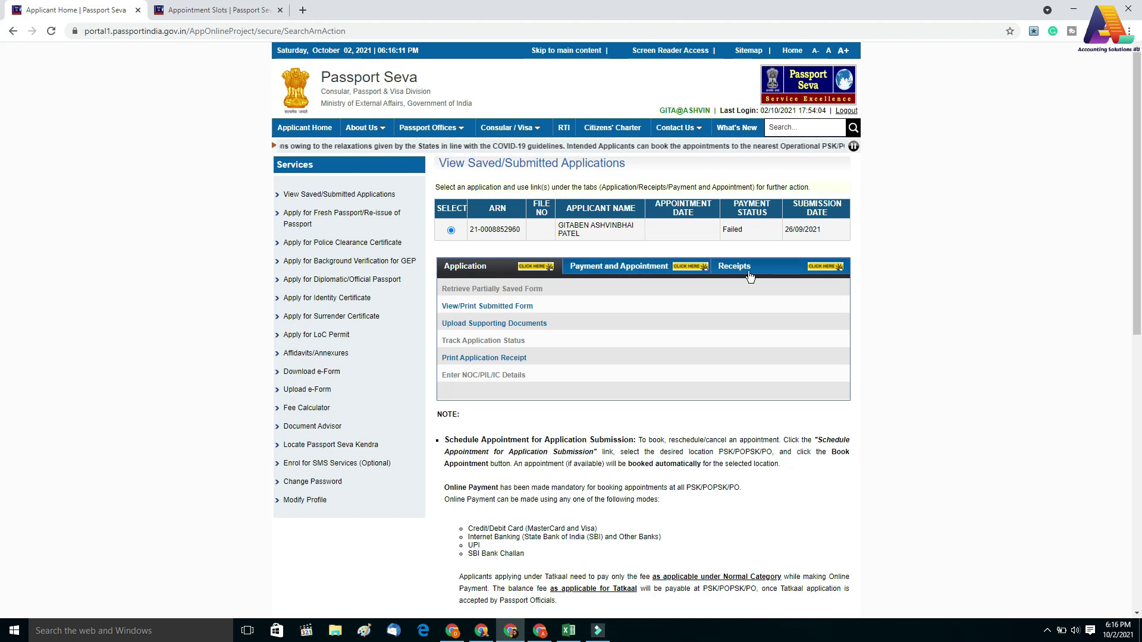
click(593, 272)
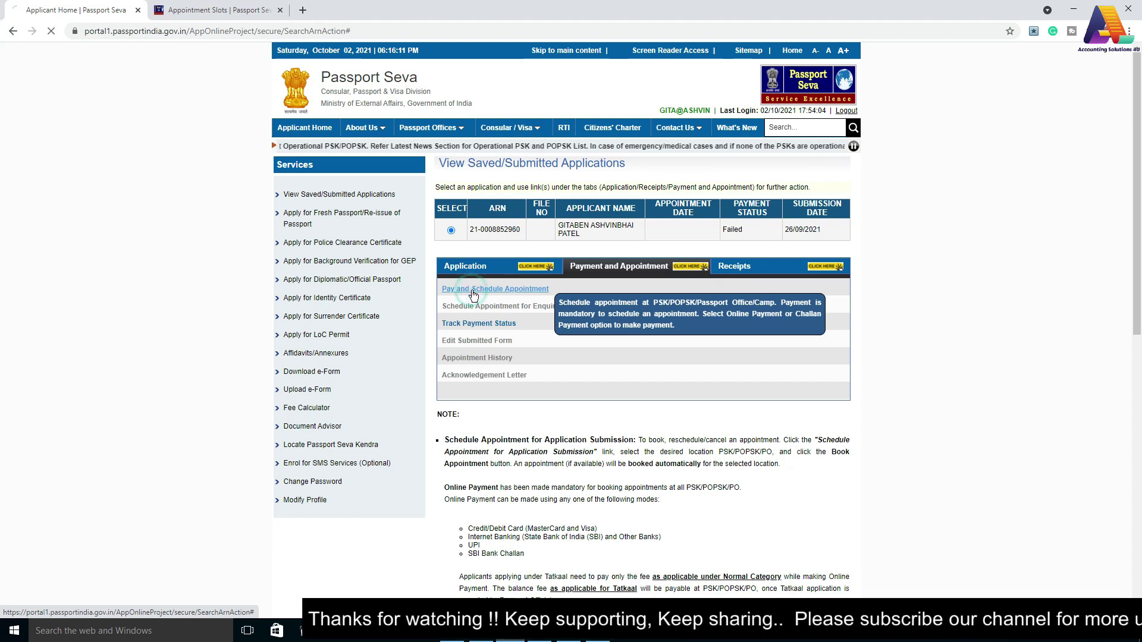
click(473, 291)
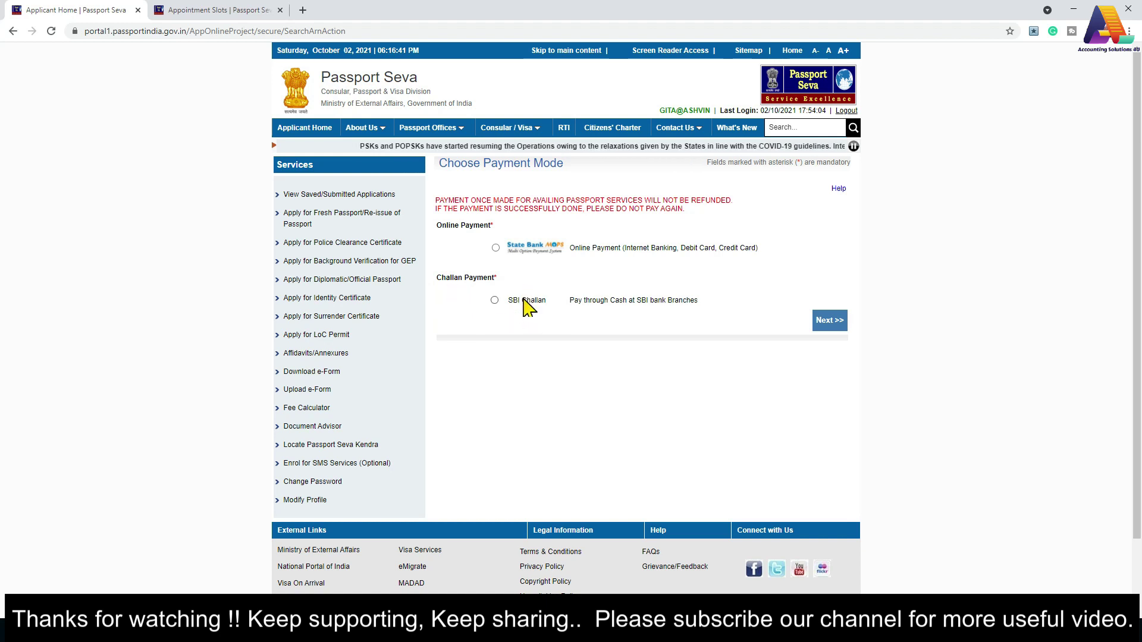
Choose Online Payment for the fee and continue to appointment slot selection
click(496, 247)
click(838, 320)
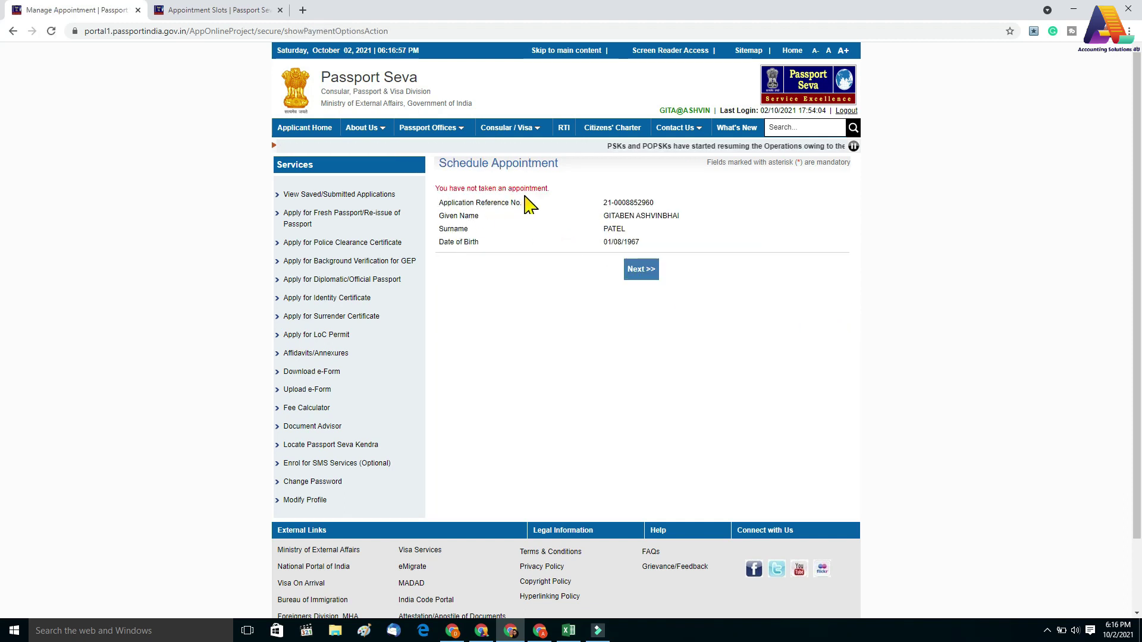
click(636, 272)
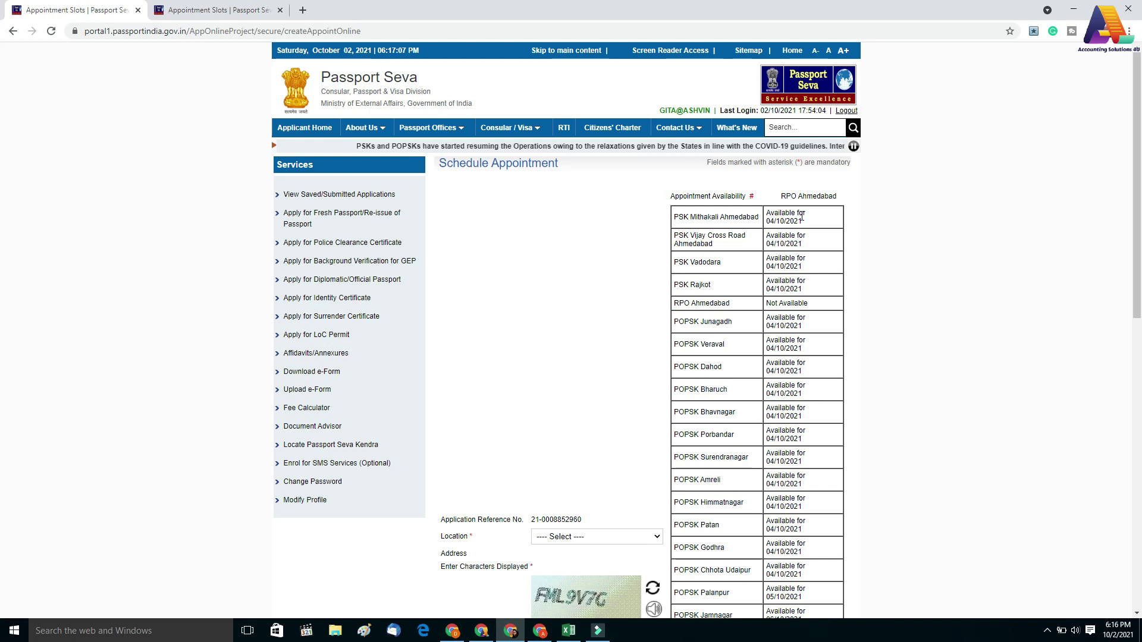
Select PSK Mithakali Ahmedabad as the appointment location
scroll(816, 522, down, 2)
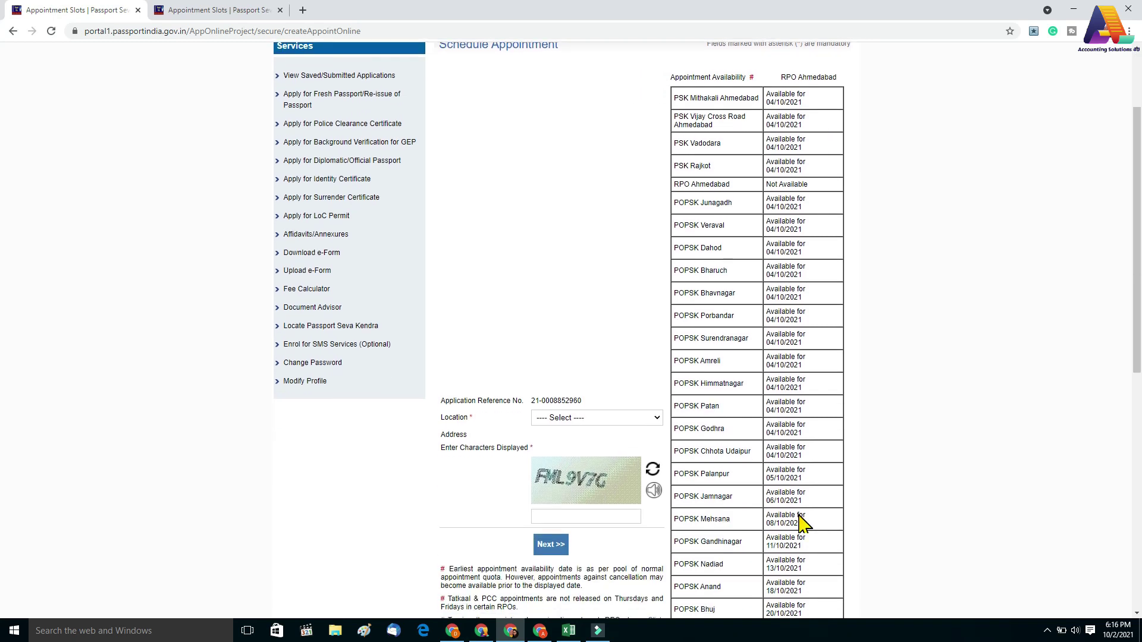
scroll(795, 515, down, 1)
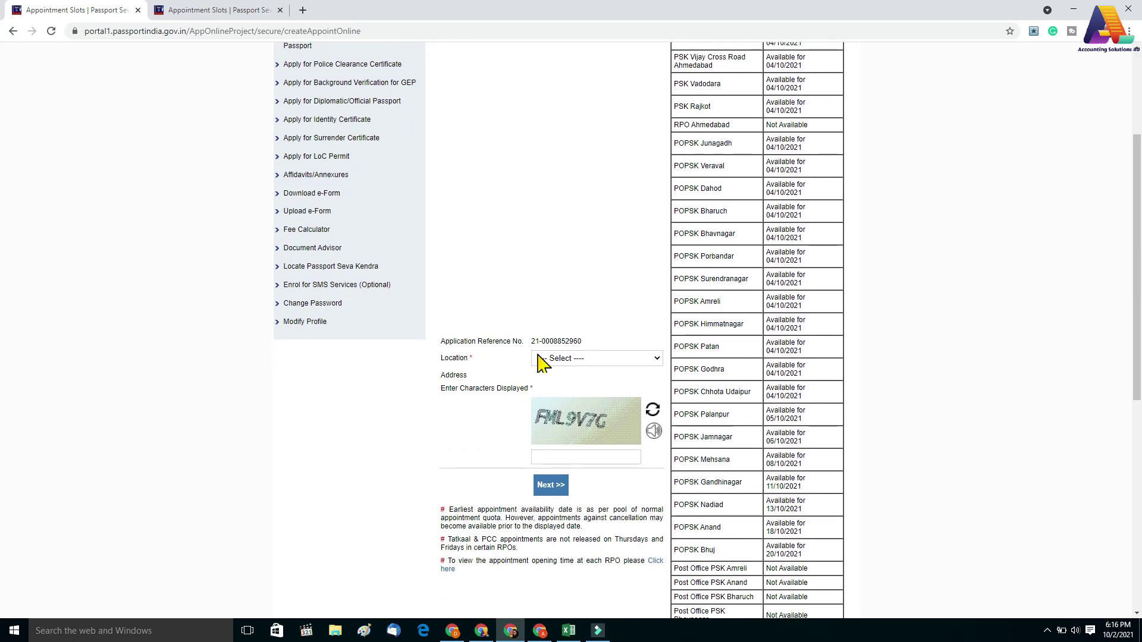
click(553, 359)
click(555, 376)
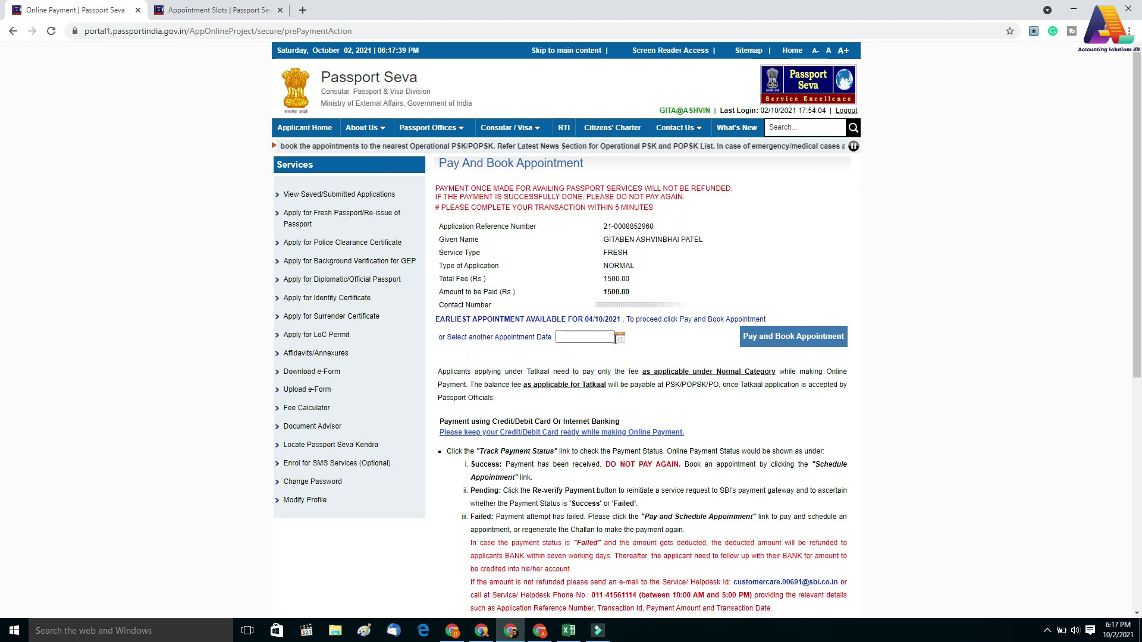
Change the appointment date to 05/10/2021, then pay and book, accepting the payment warning
click(620, 339)
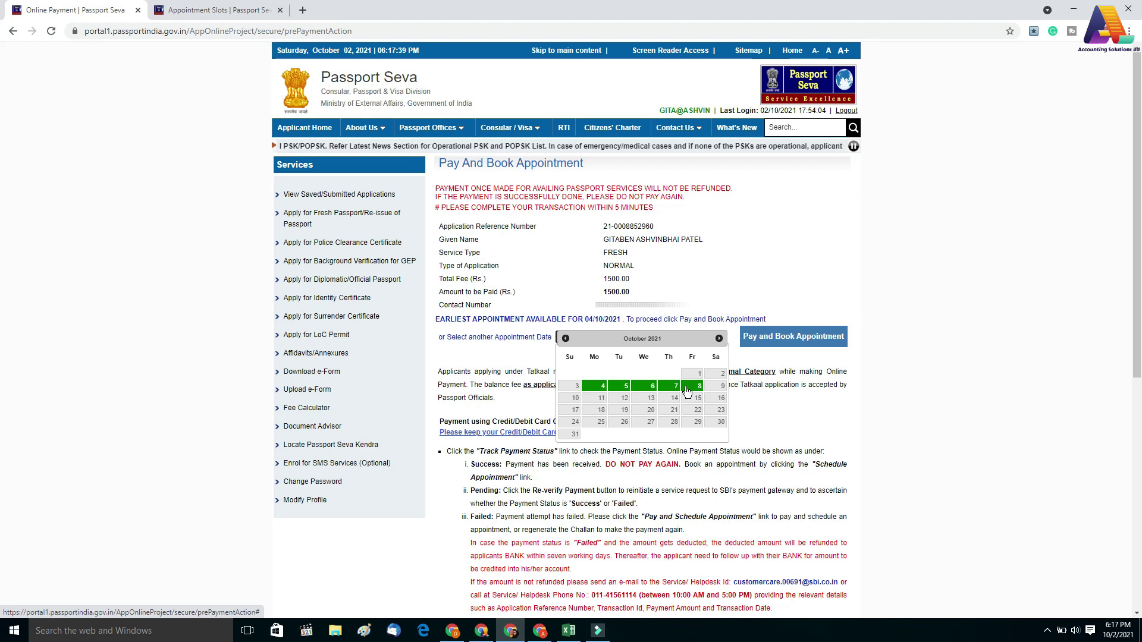
click(622, 388)
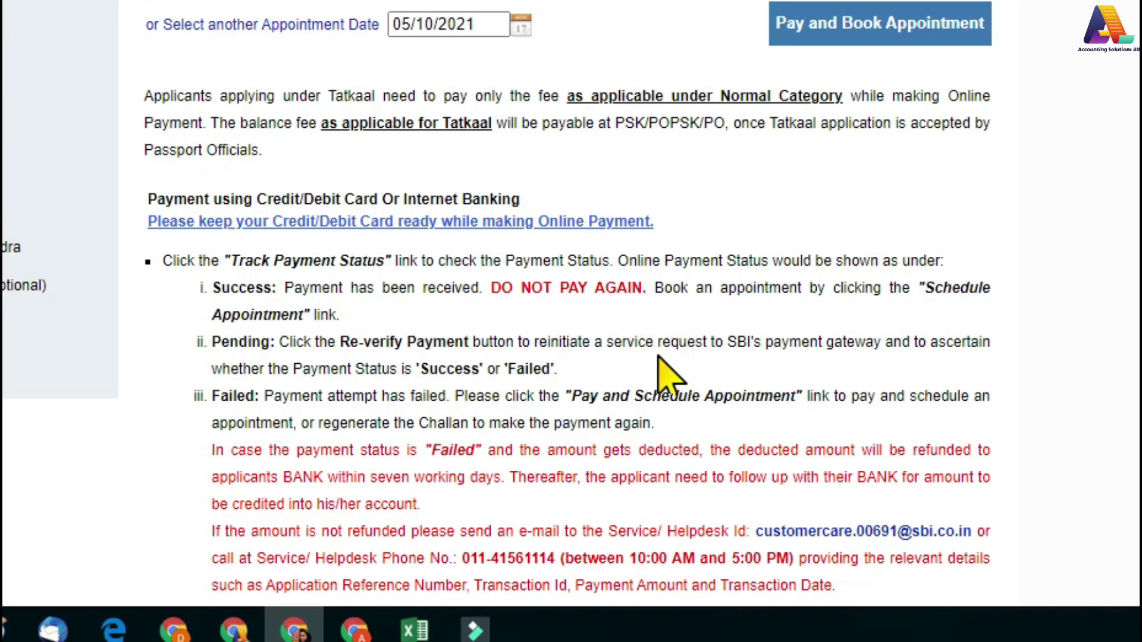
scroll(666, 374, down, 2)
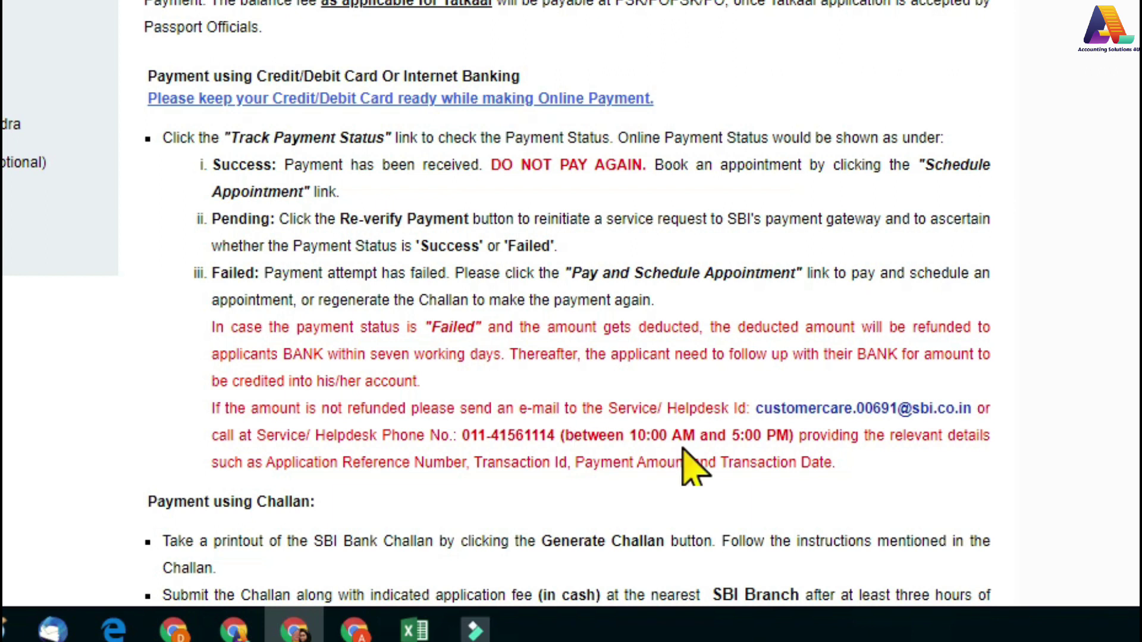
scroll(684, 458, up, 2)
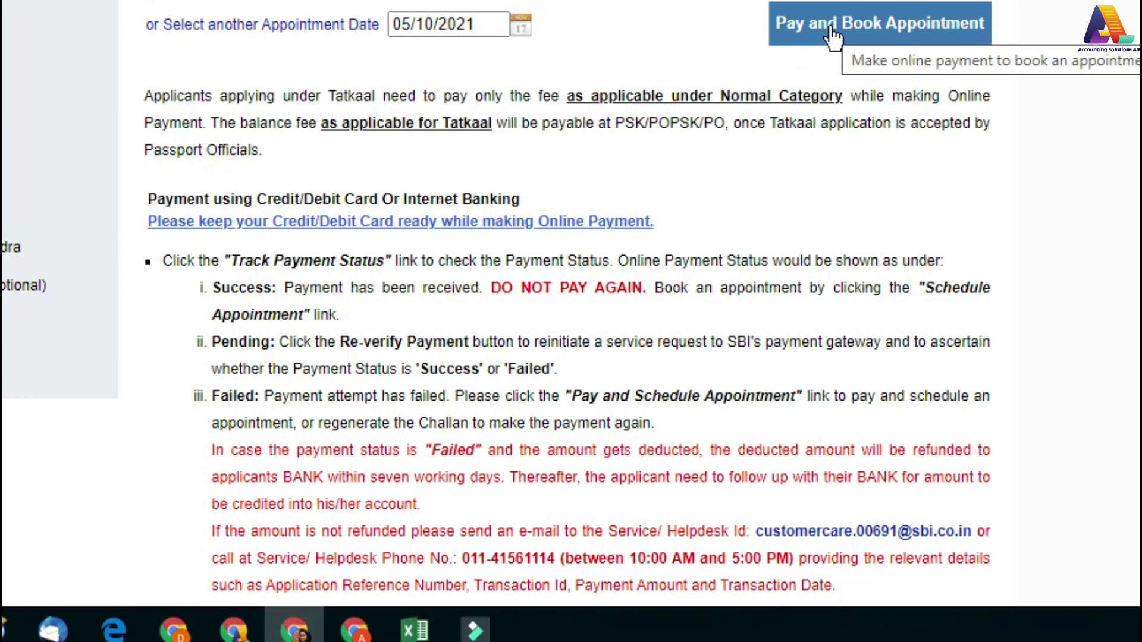
click(832, 37)
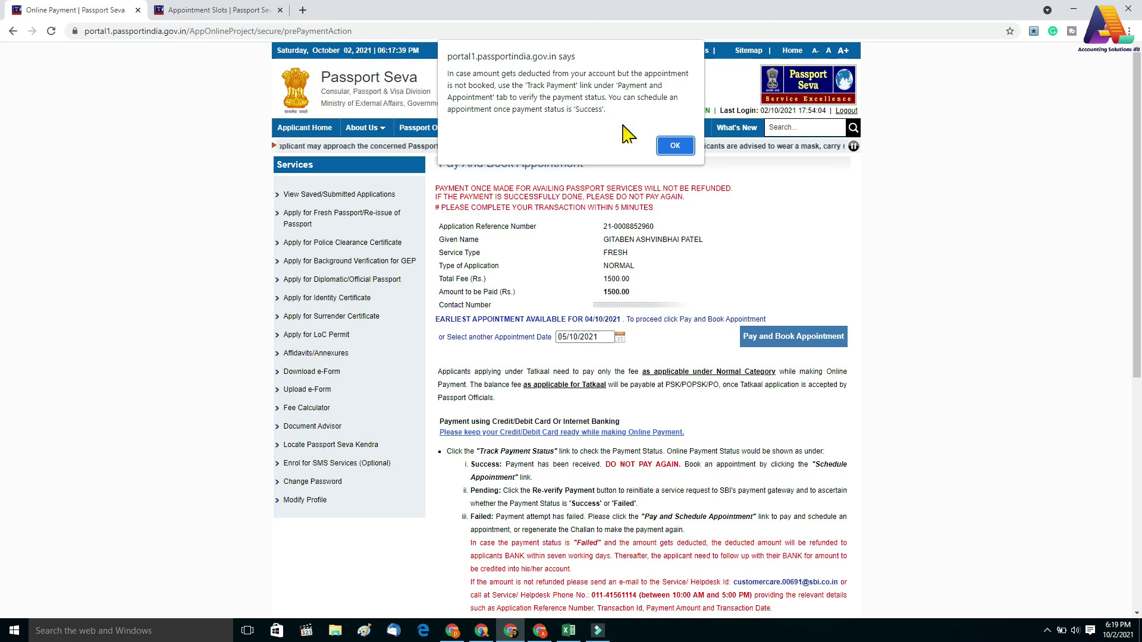
click(670, 147)
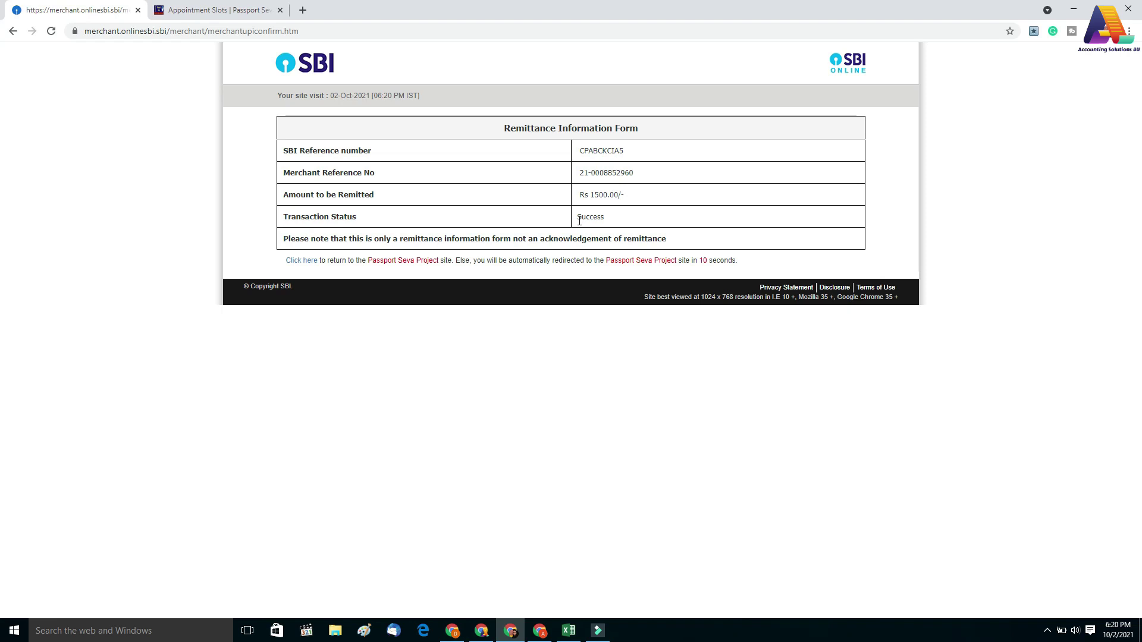
Return to the Passport Seva site and log in with the user's login id
click(300, 261)
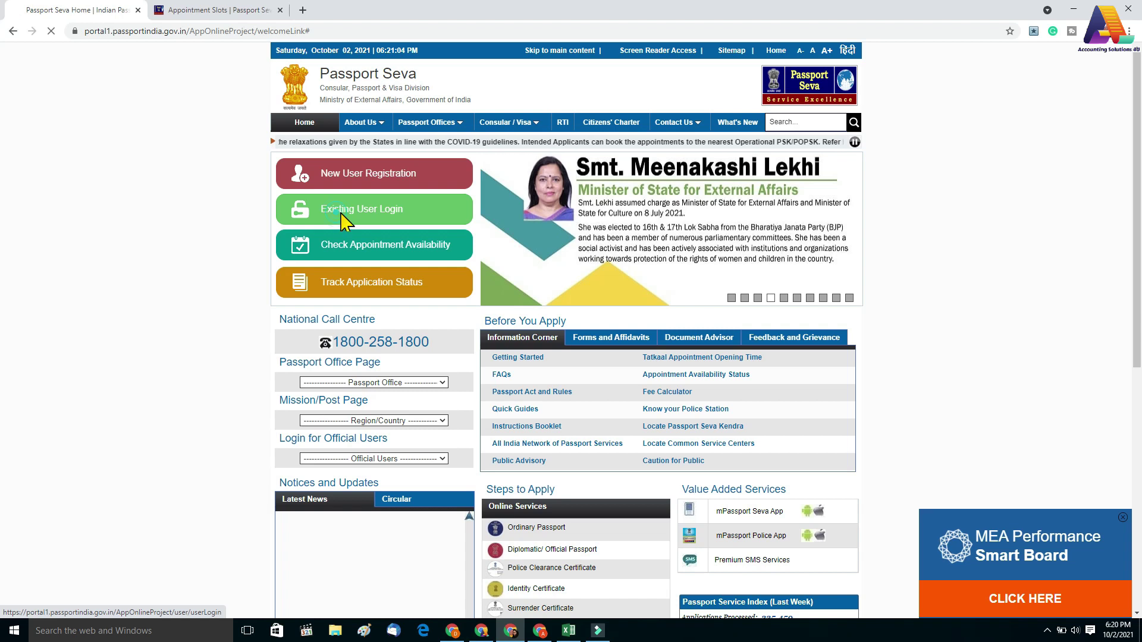
click(336, 219)
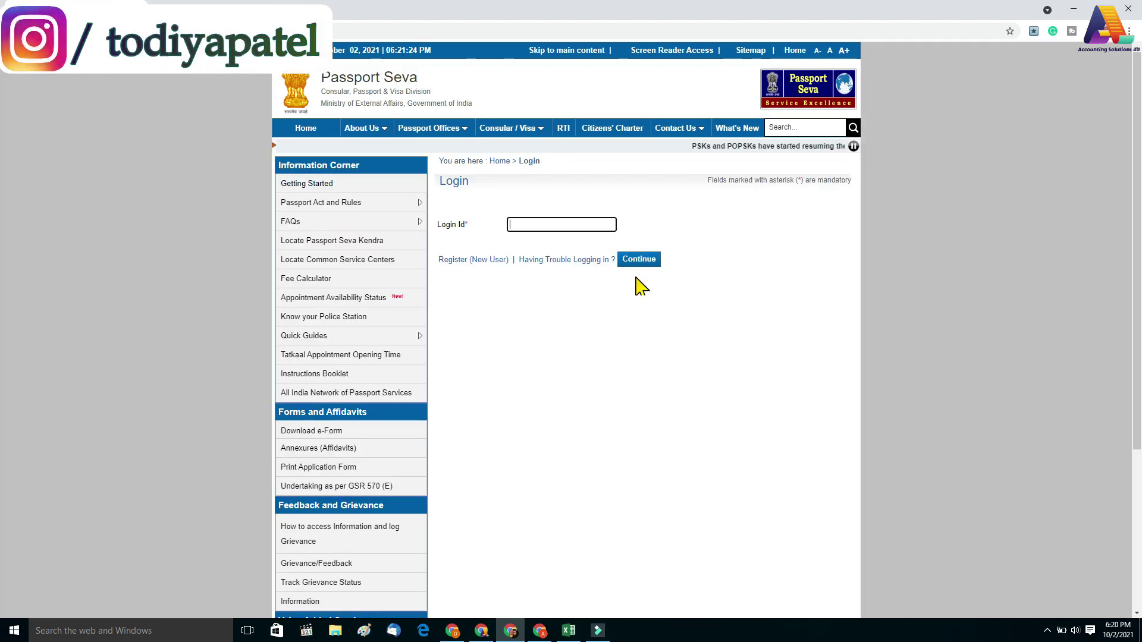
click(561, 225)
click(535, 241)
key(Return)
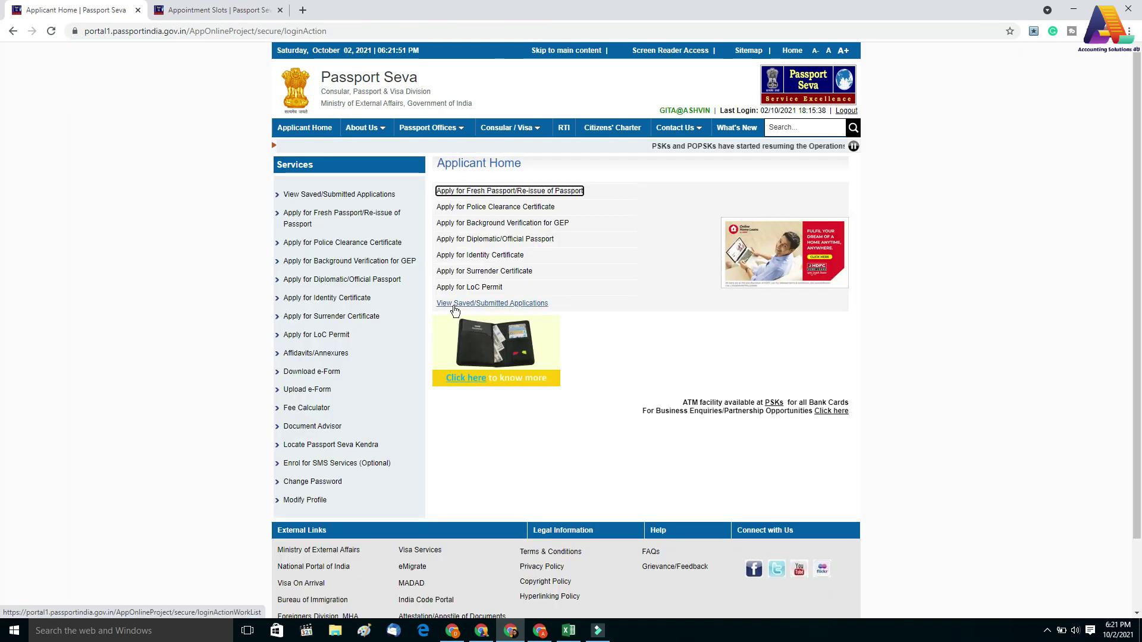
Track the fresh application's payment status and re-verify the 1500.00 payment
click(454, 304)
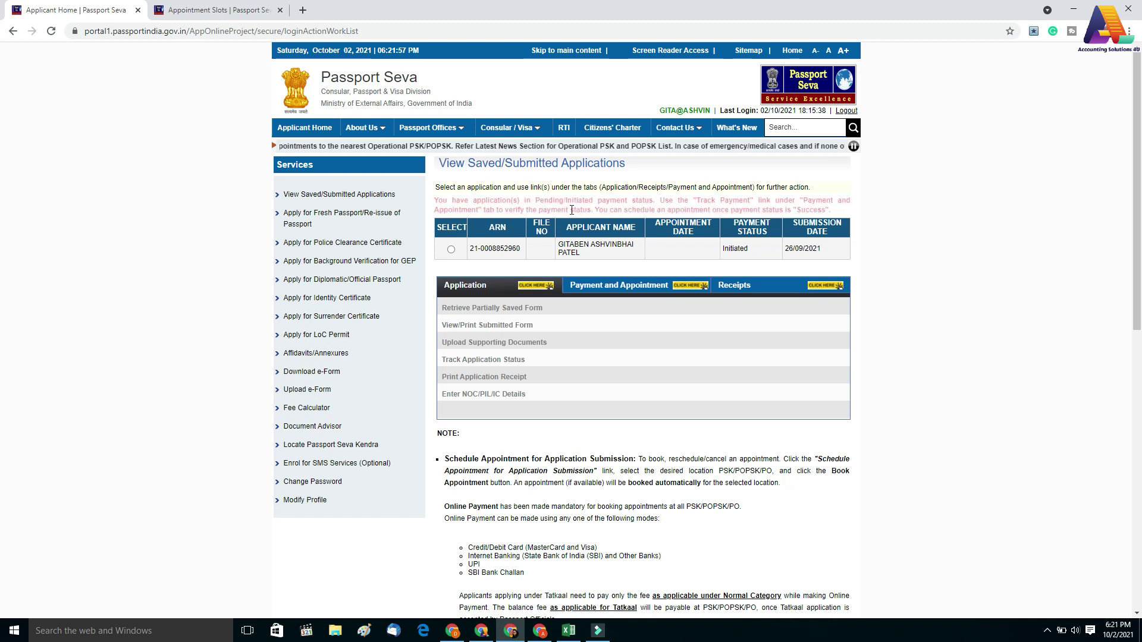
click(451, 249)
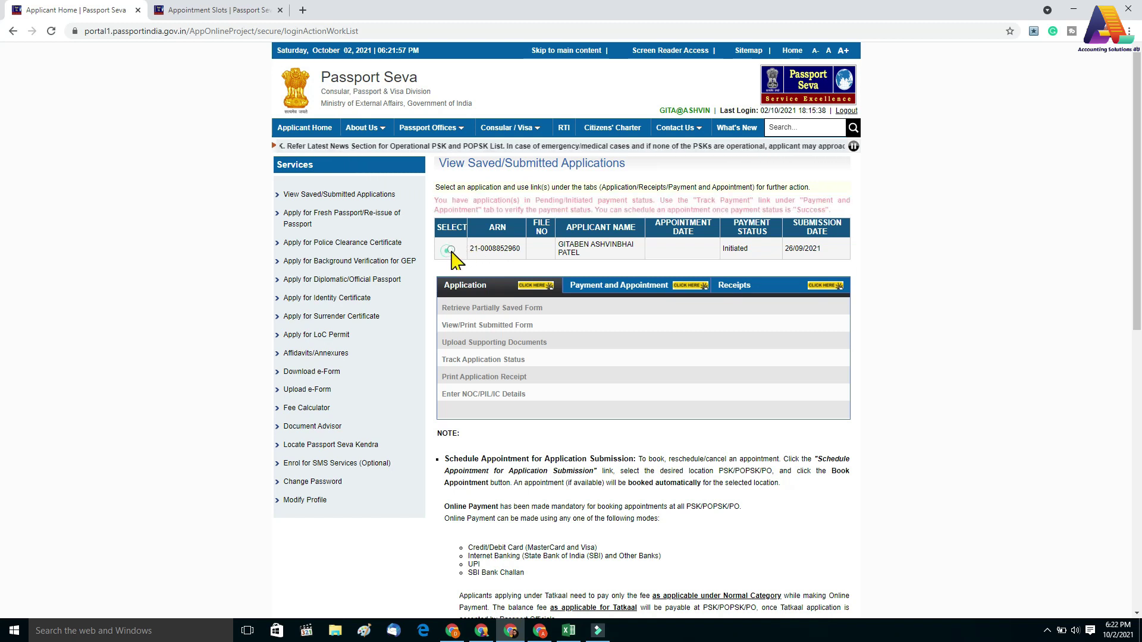
click(610, 291)
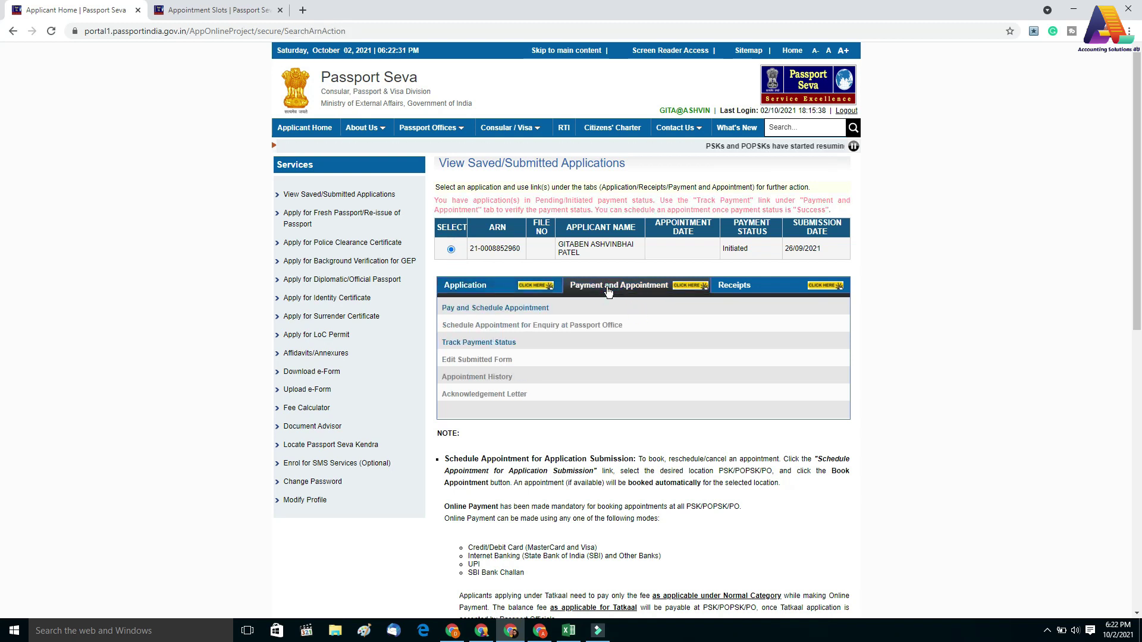
click(485, 344)
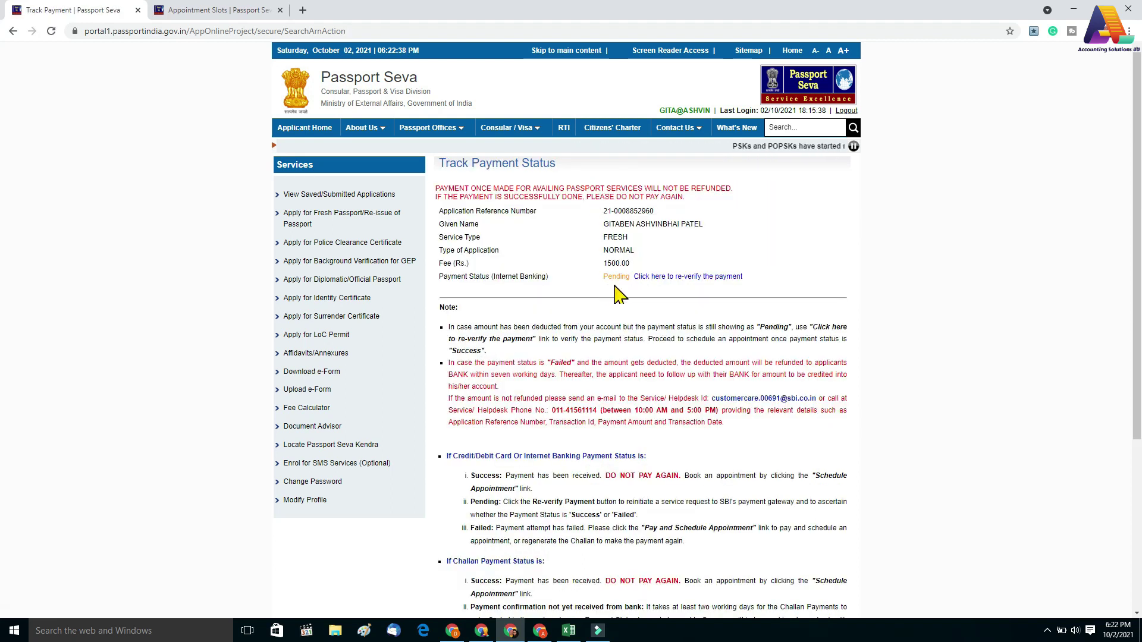
click(664, 279)
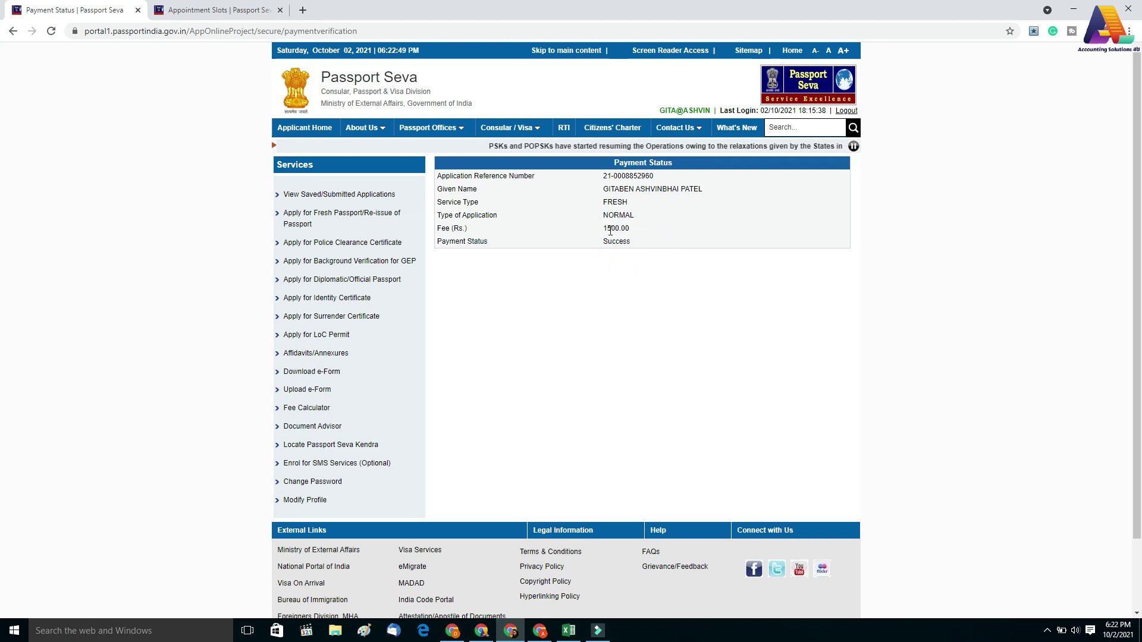
Review the saved application's submitted form, then close the form preview
click(328, 195)
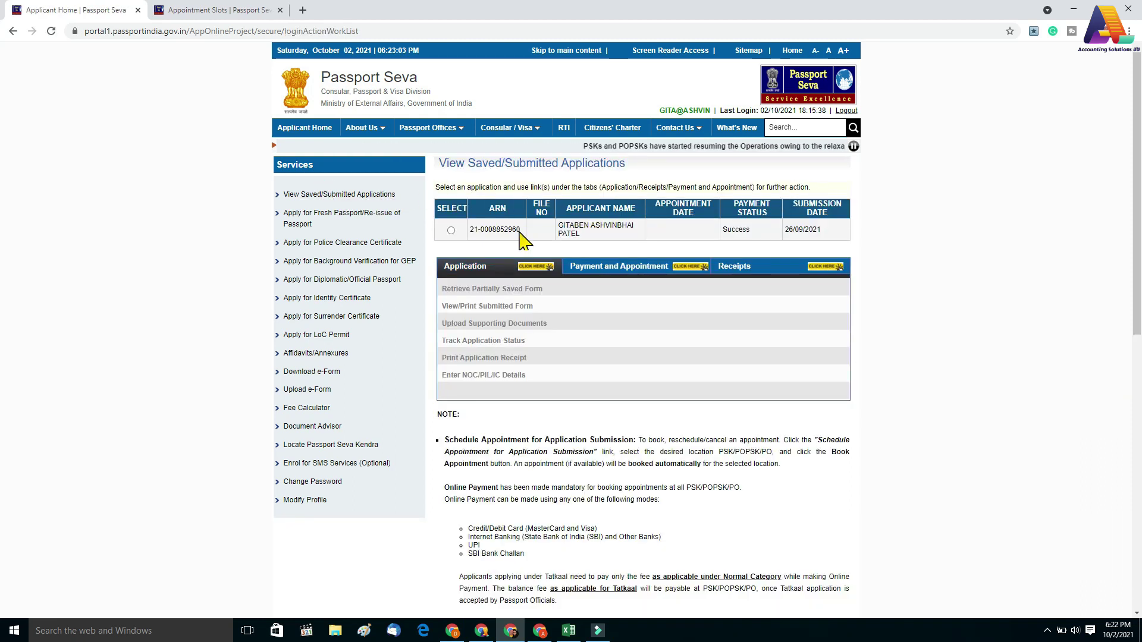
click(450, 231)
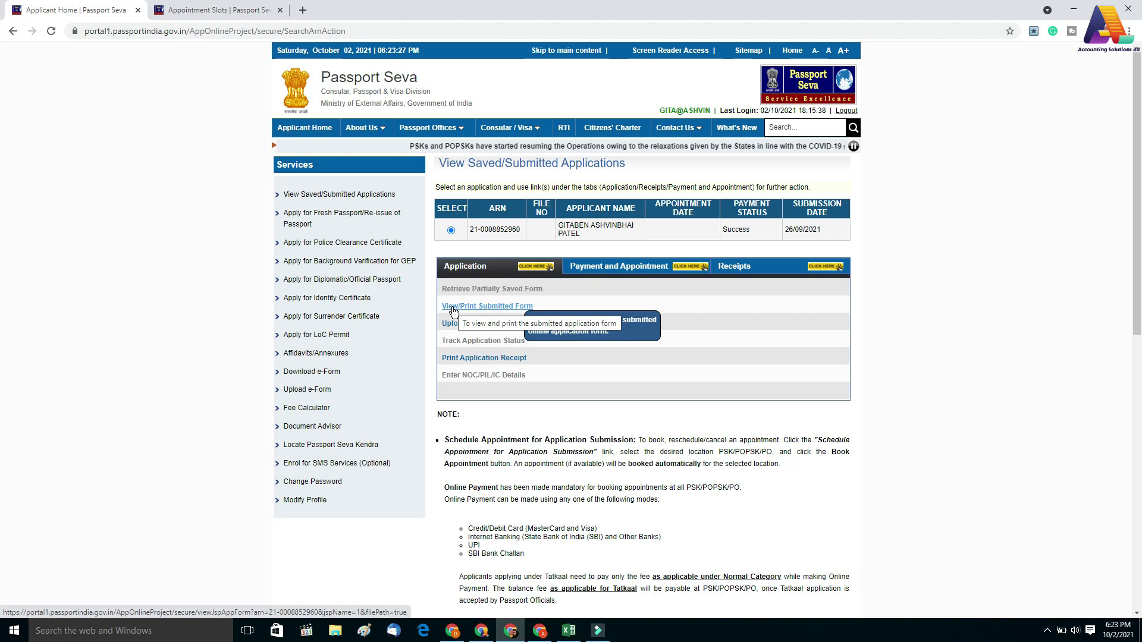
click(453, 307)
scroll(461, 317, down, 2)
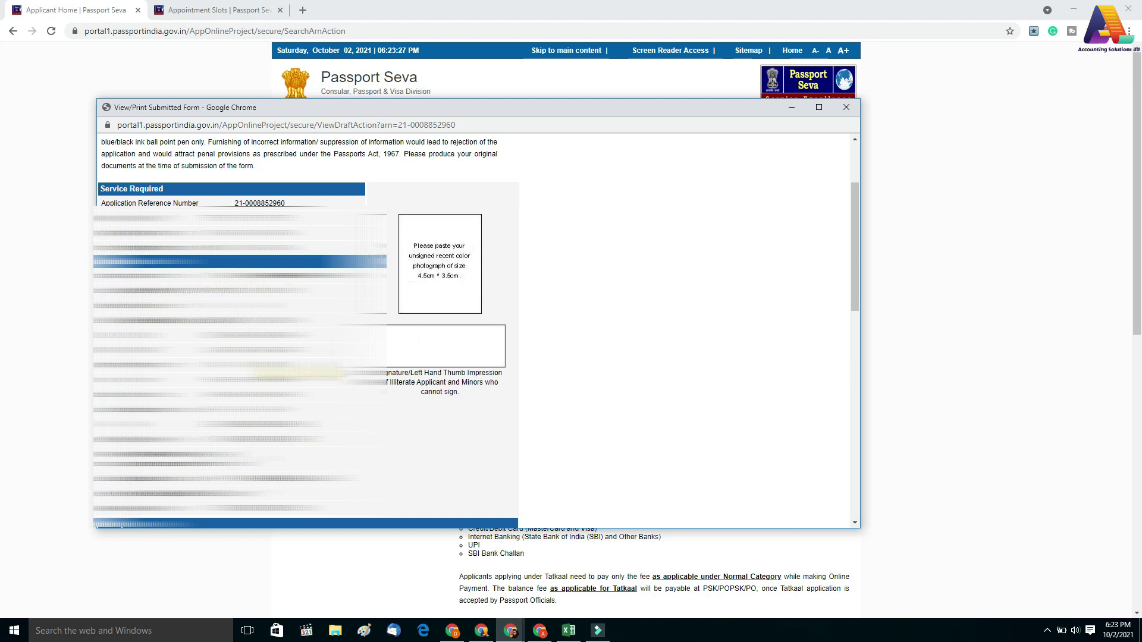
scroll(475, 333, down, 5)
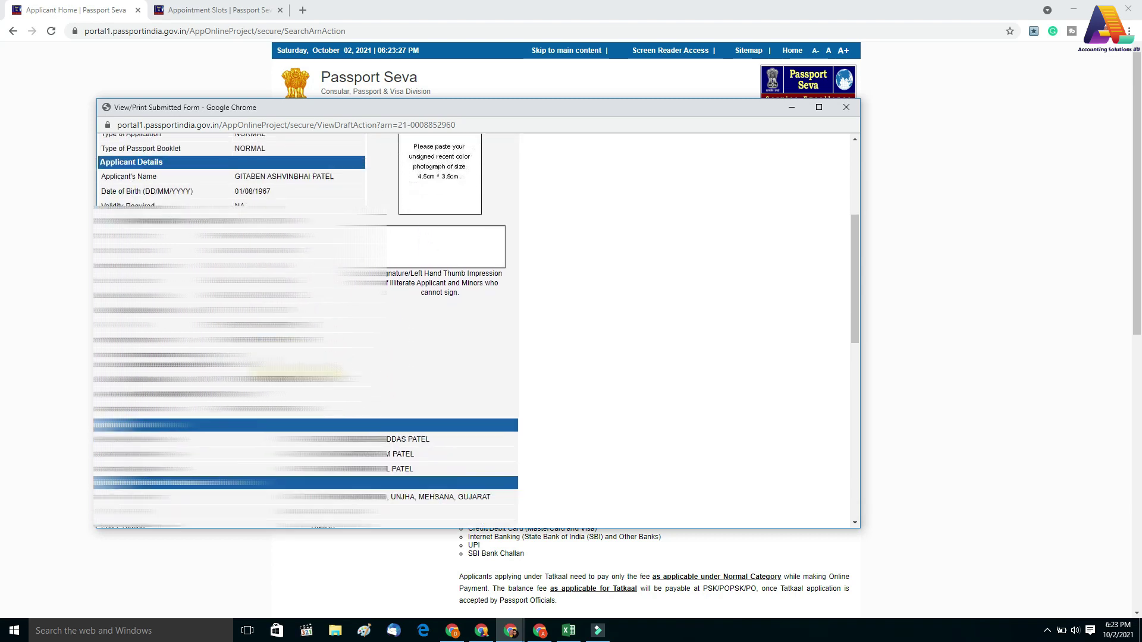
click(850, 110)
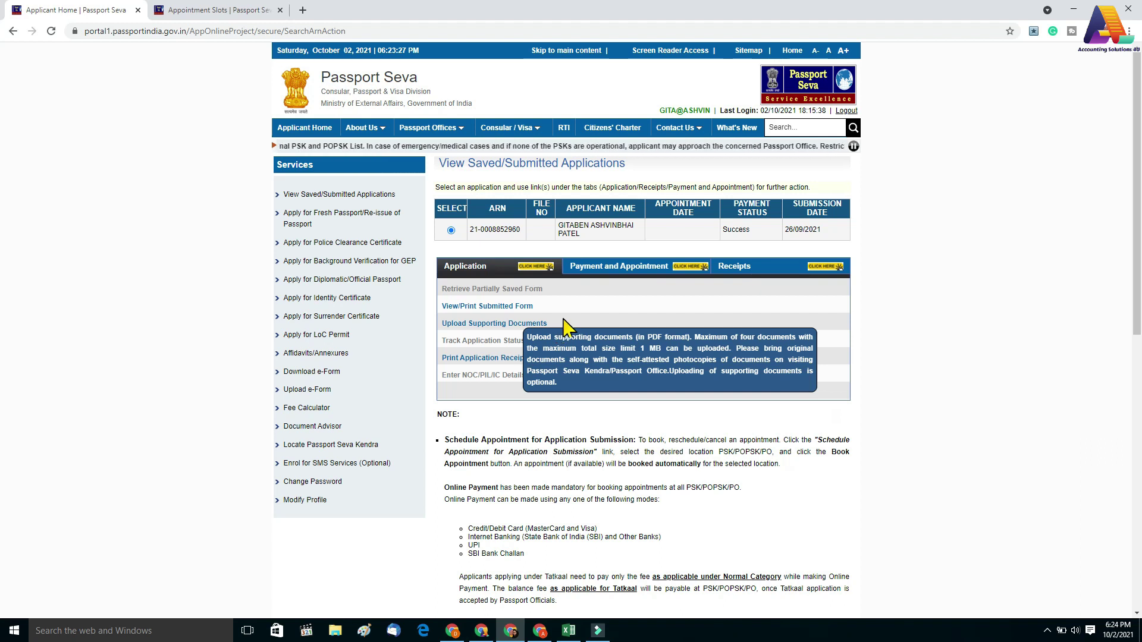
View the application receipt, then bring up the application's Payment and Appointment options
click(460, 358)
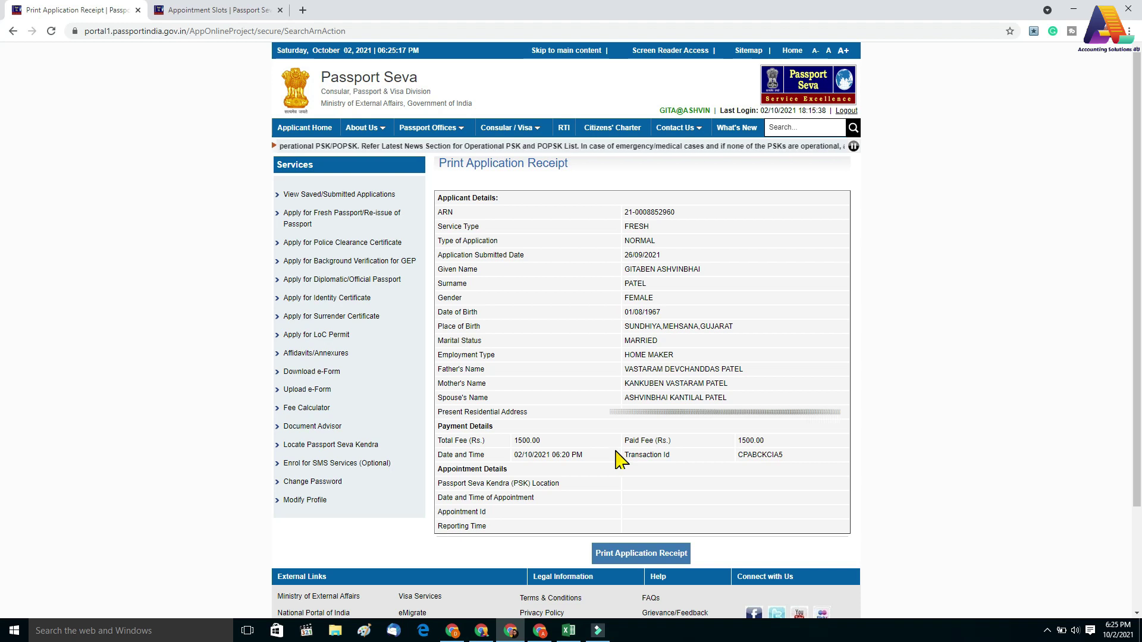
click(310, 199)
click(451, 230)
click(582, 269)
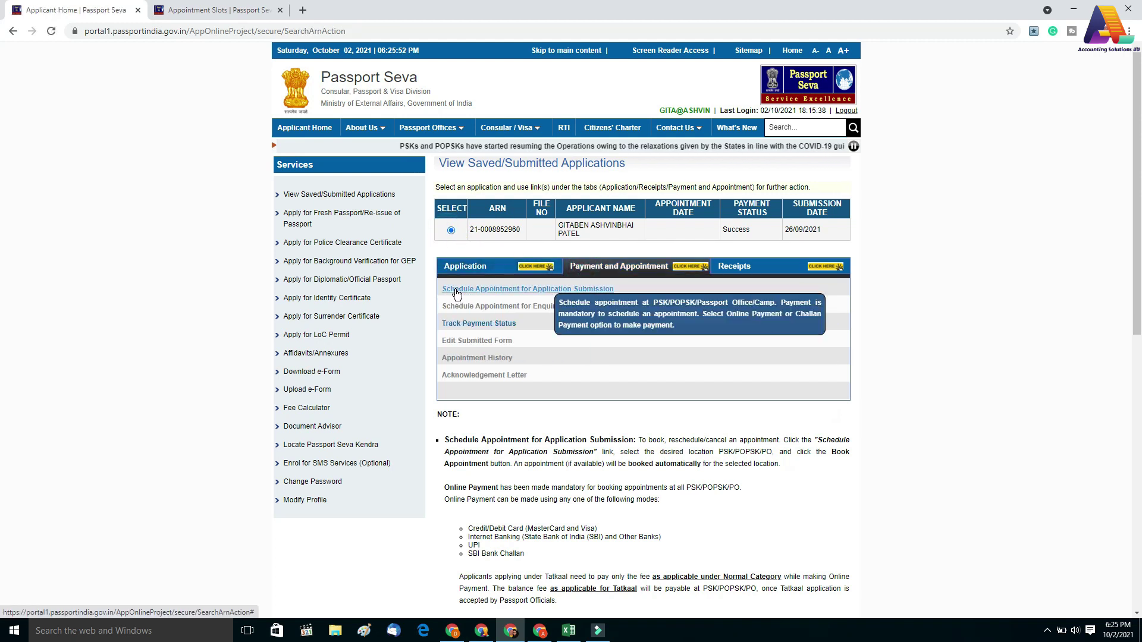
Start scheduling the submission appointment at PSK Mithakali Ahmedabad
click(527, 292)
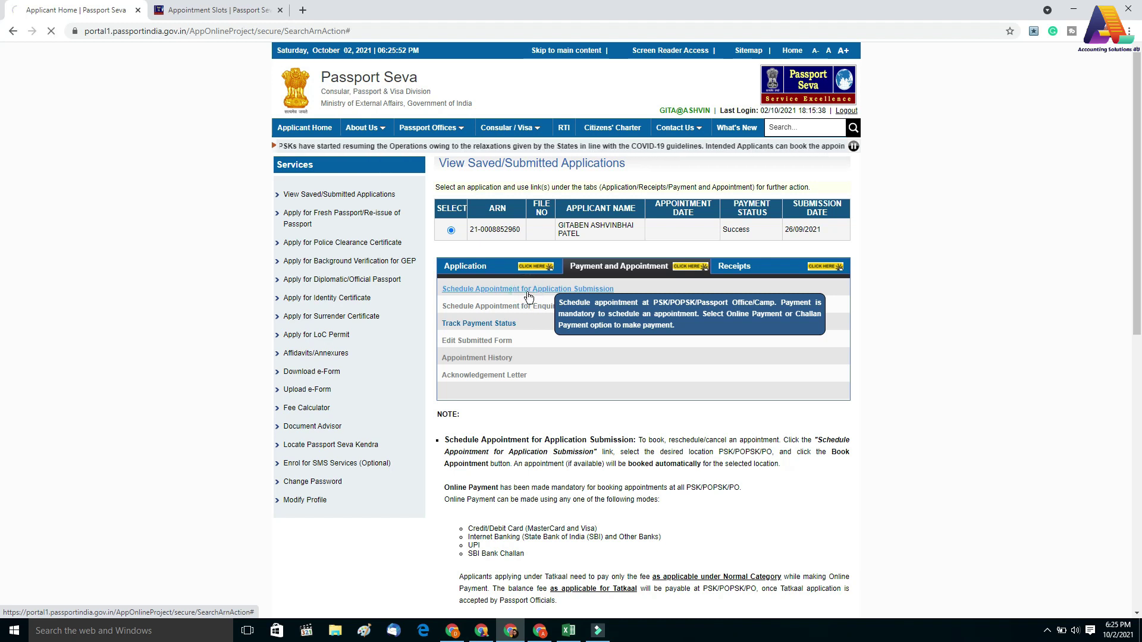
click(642, 274)
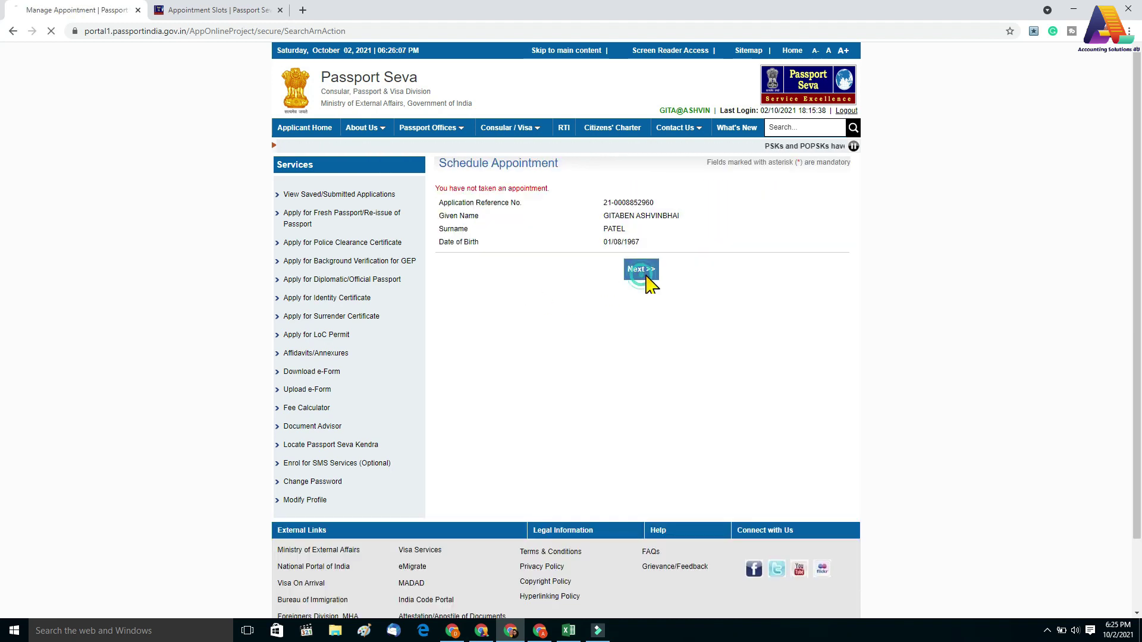
scroll(613, 431, down, 2)
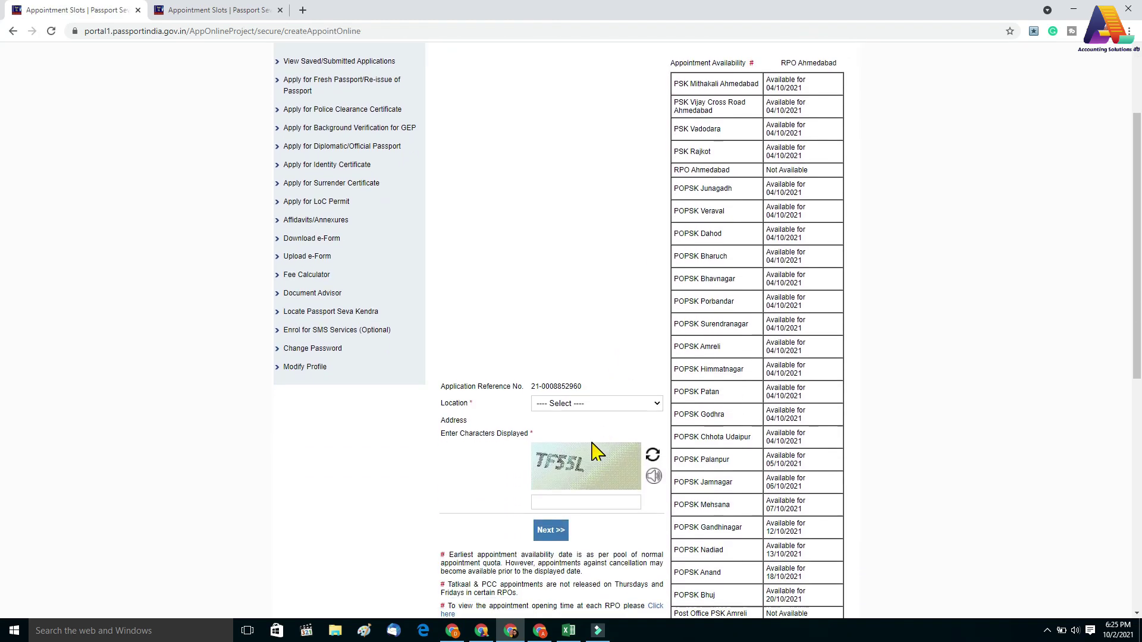
scroll(596, 452, down, 1)
click(559, 348)
click(550, 363)
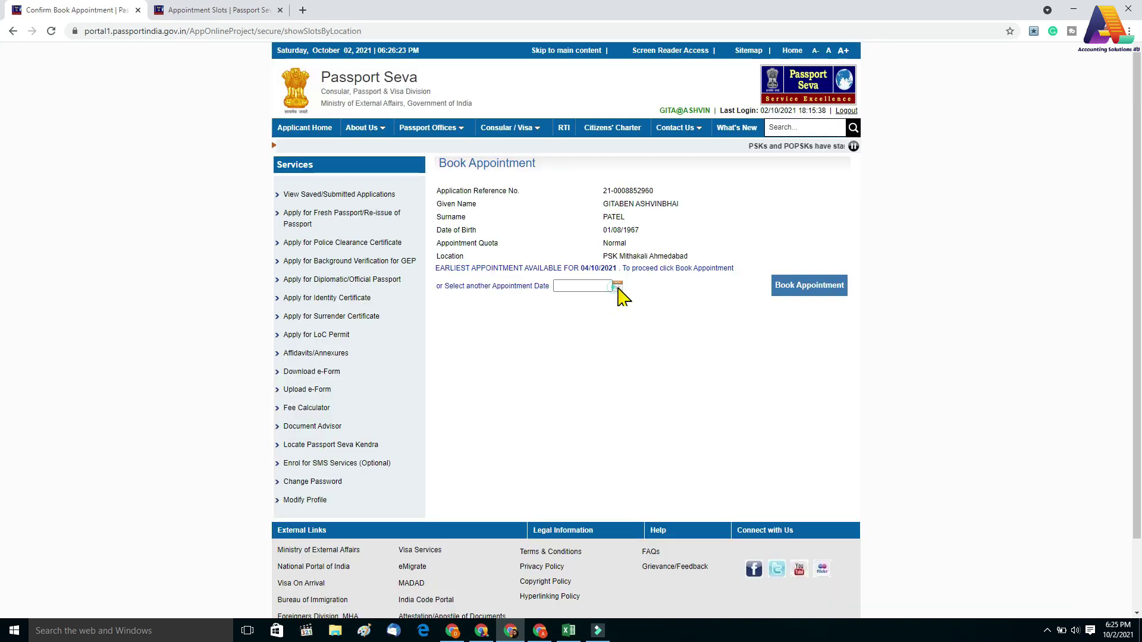
Book the appointment for 05/10/2021
click(618, 288)
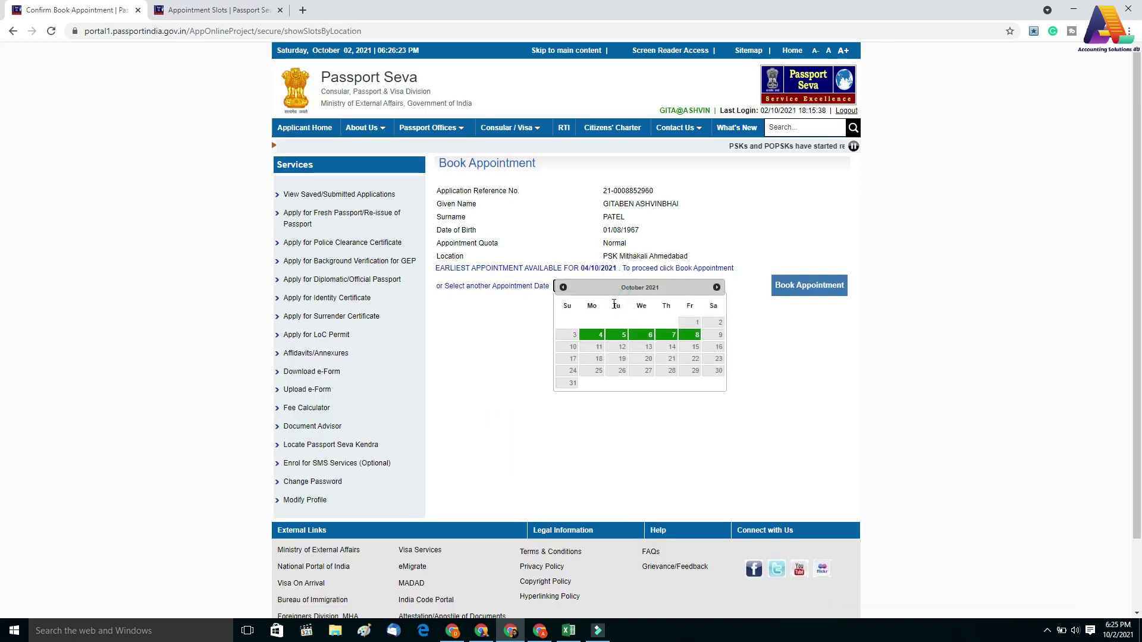
click(622, 335)
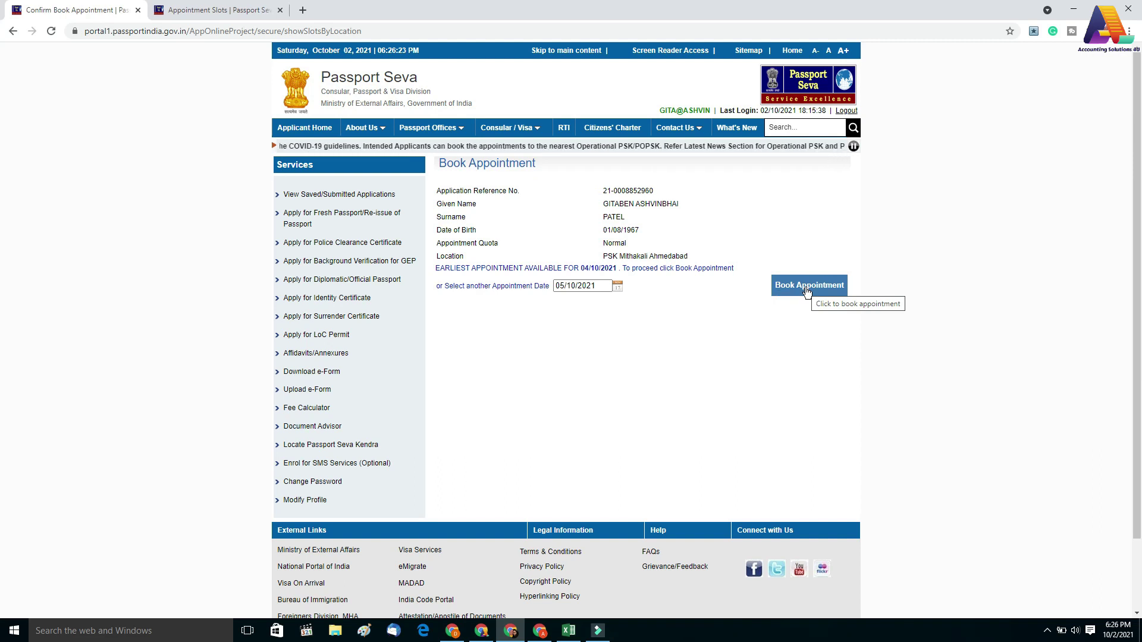
click(807, 288)
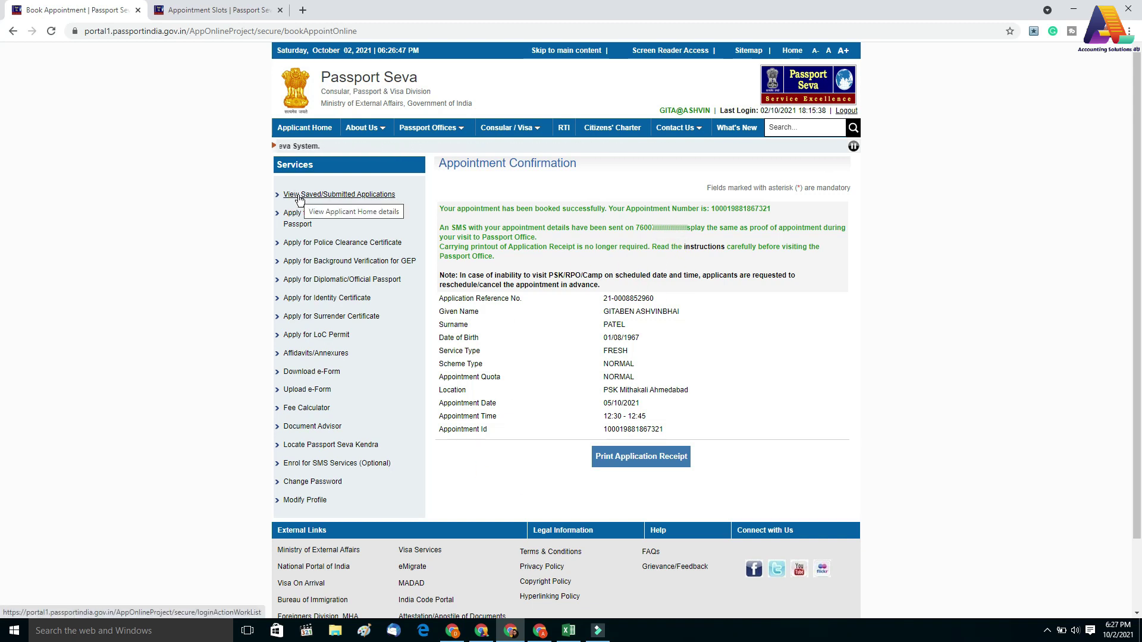
Open the application receipt showing the Mithakali Ahmedabad appointment on 05/10/2021 at 12:30 PM
click(299, 197)
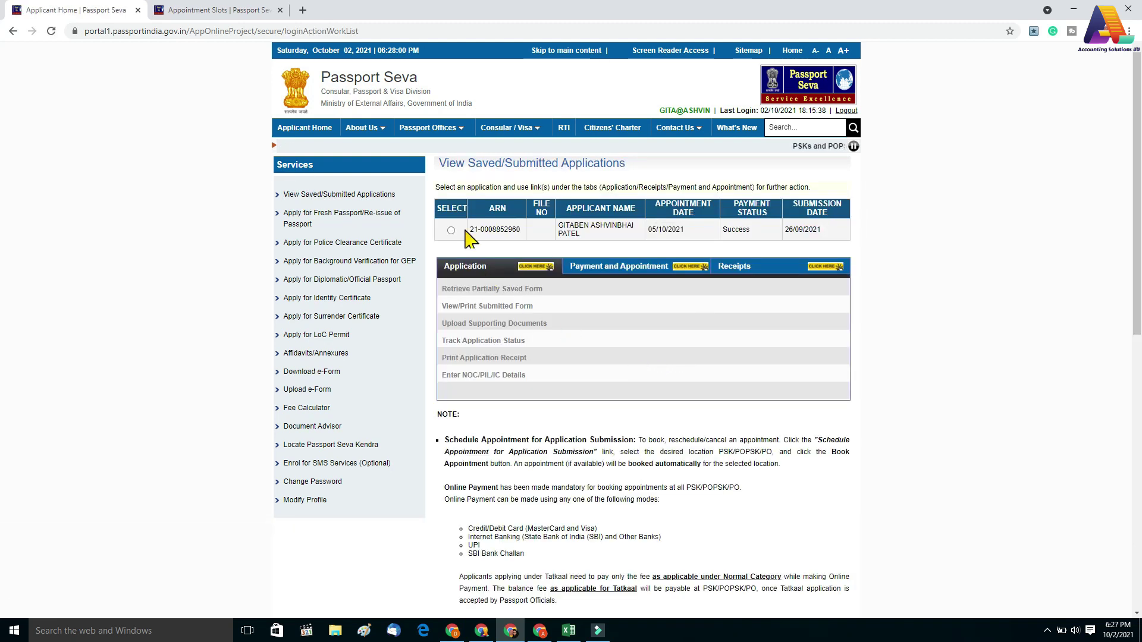
click(451, 230)
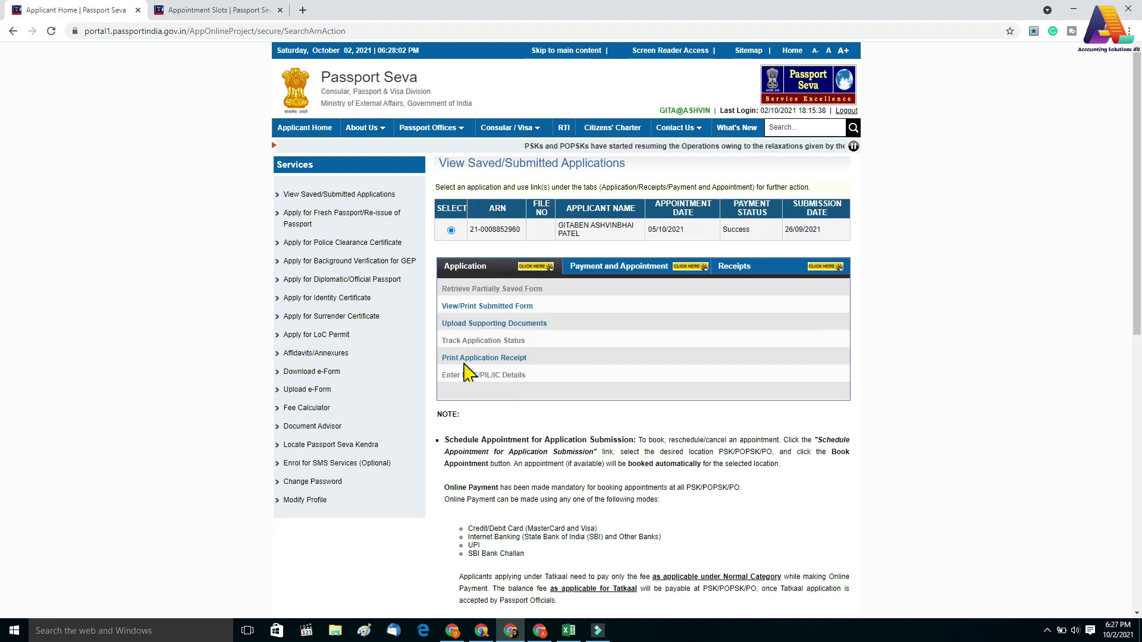
click(466, 360)
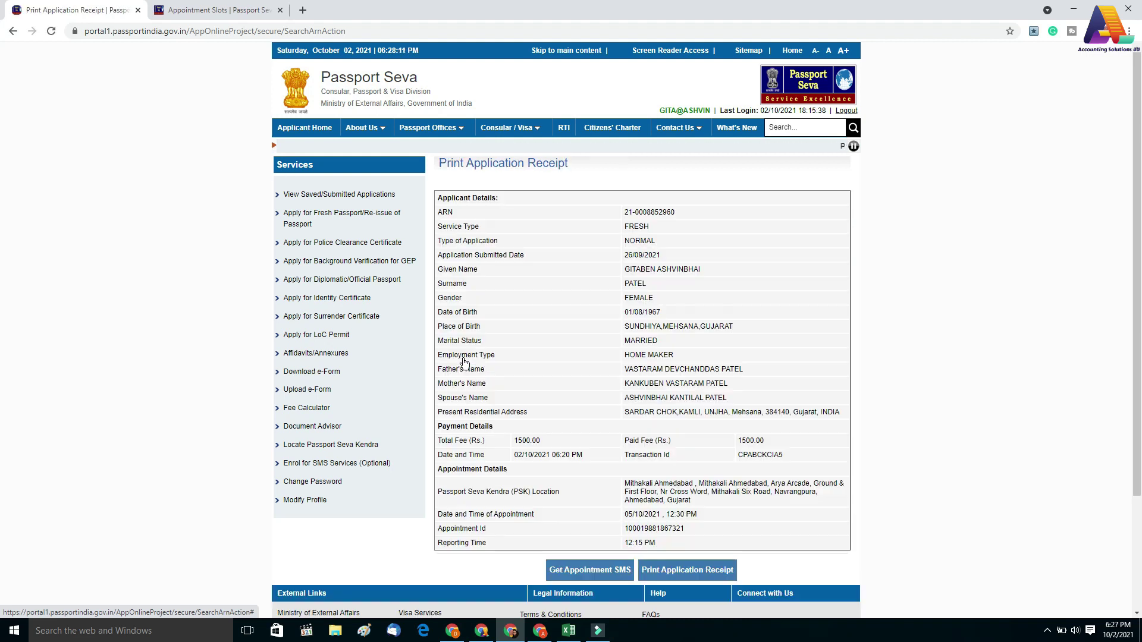
scroll(465, 360, down, 1)
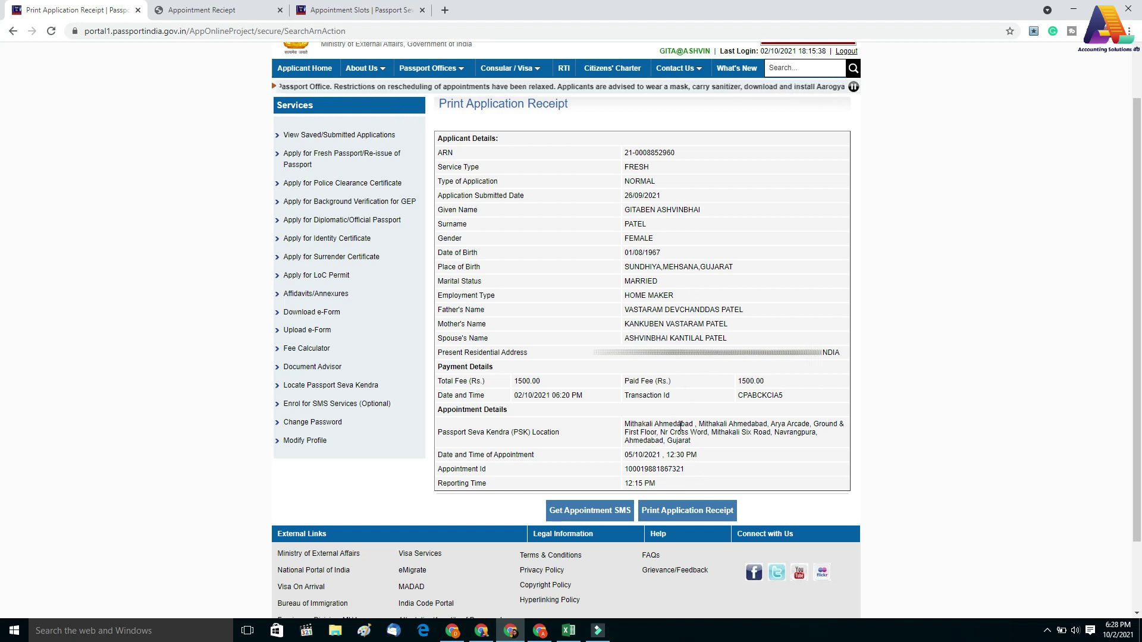
Print the application receipt, choosing to continue despite the printout-not-required notice
click(675, 516)
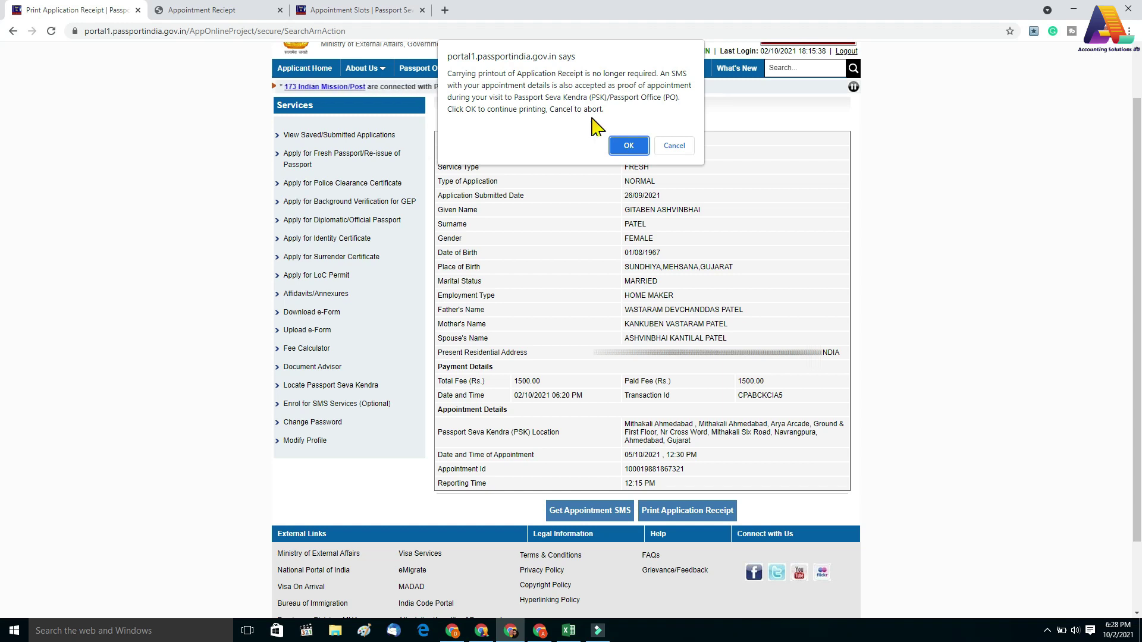
click(629, 146)
Scroll the appointment receipt down to the applicant categories and required documents tables
scroll(362, 505, down, 2)
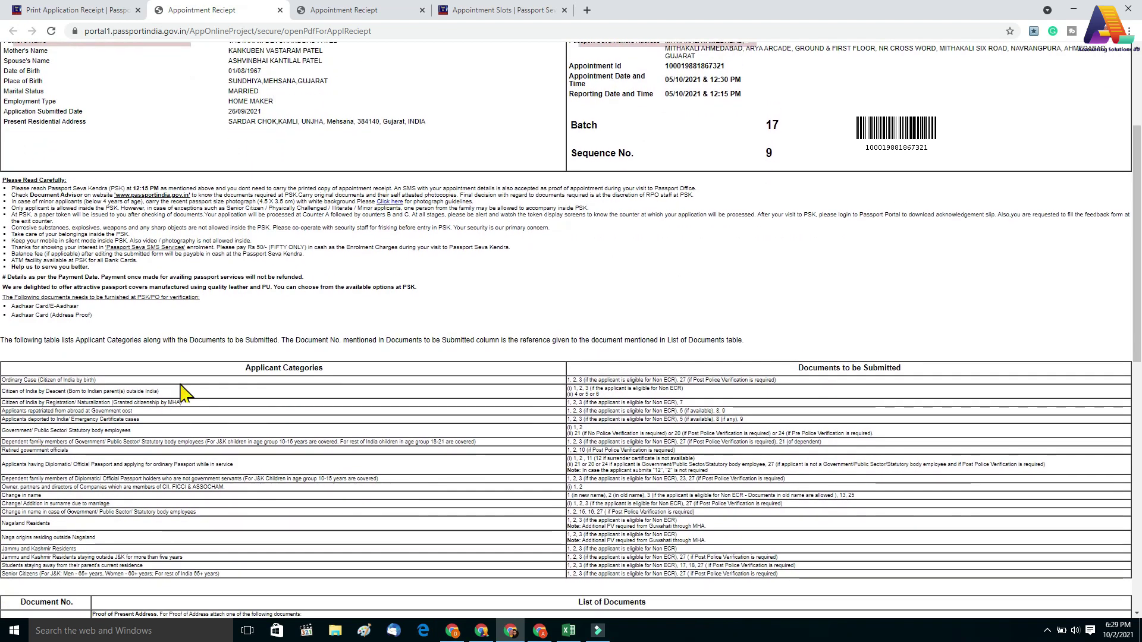
scroll(172, 440, down, 3)
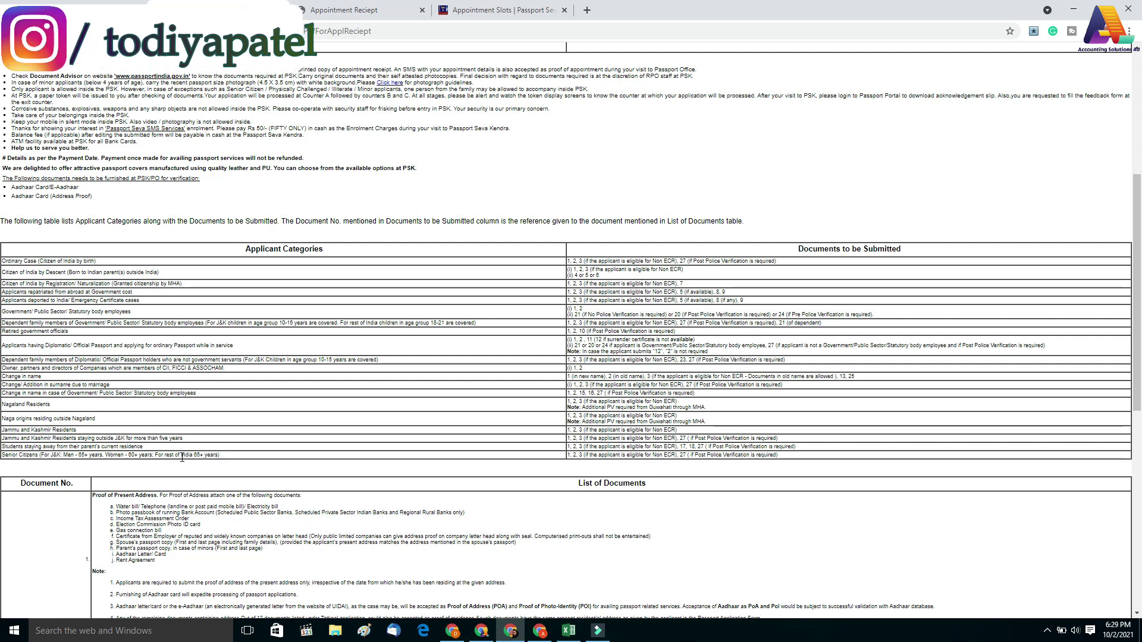
scroll(535, 441, down, 1)
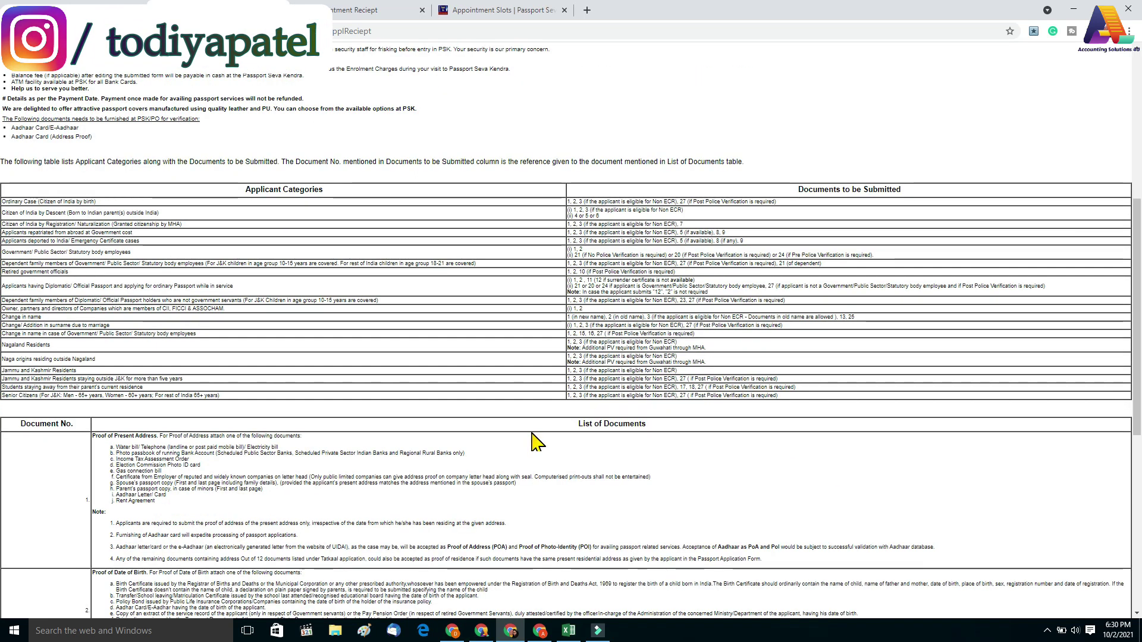